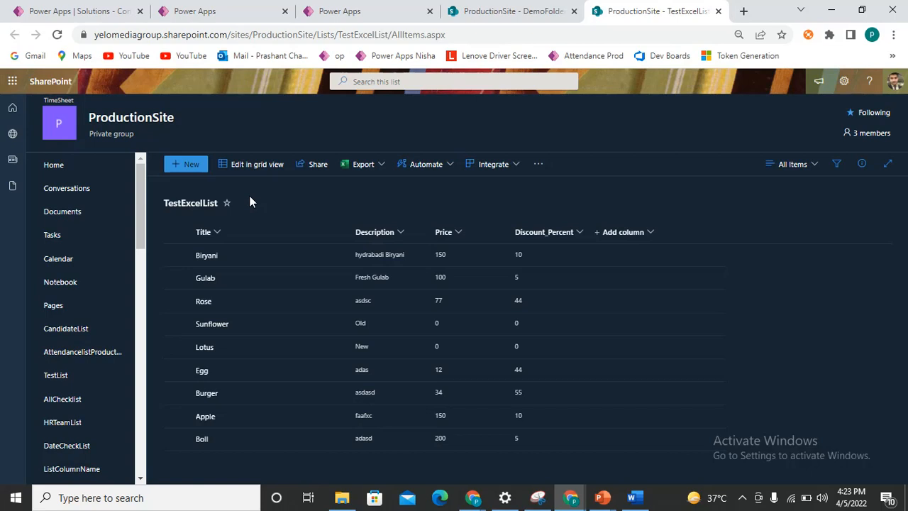
Switch to the blank Word document and insert a table with two columns and one row.
{"action": "left_click", "coordinate": [634, 498]}
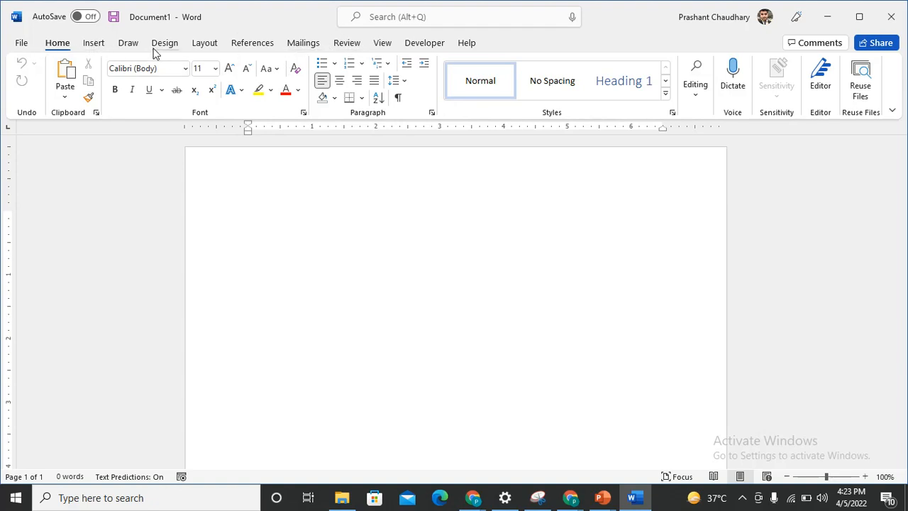
{"action": "left_click", "coordinate": [93, 44]}
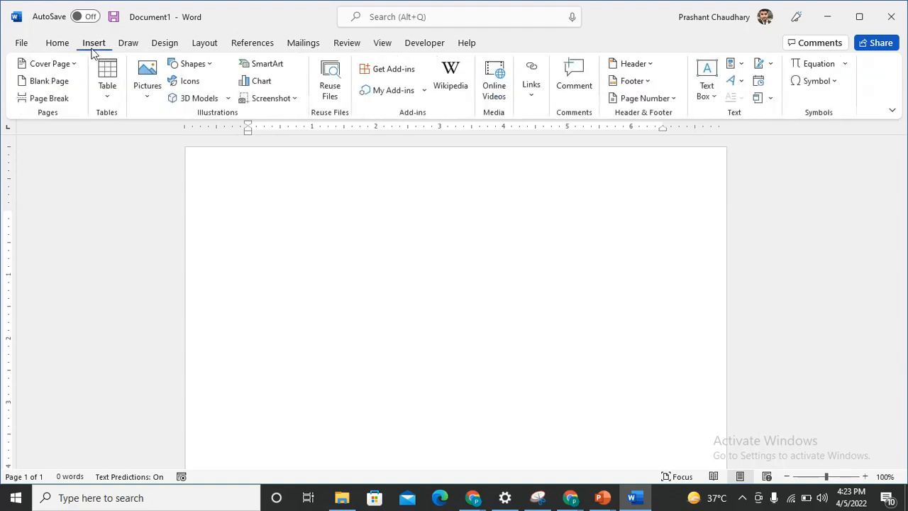
{"action": "left_click", "coordinate": [107, 94]}
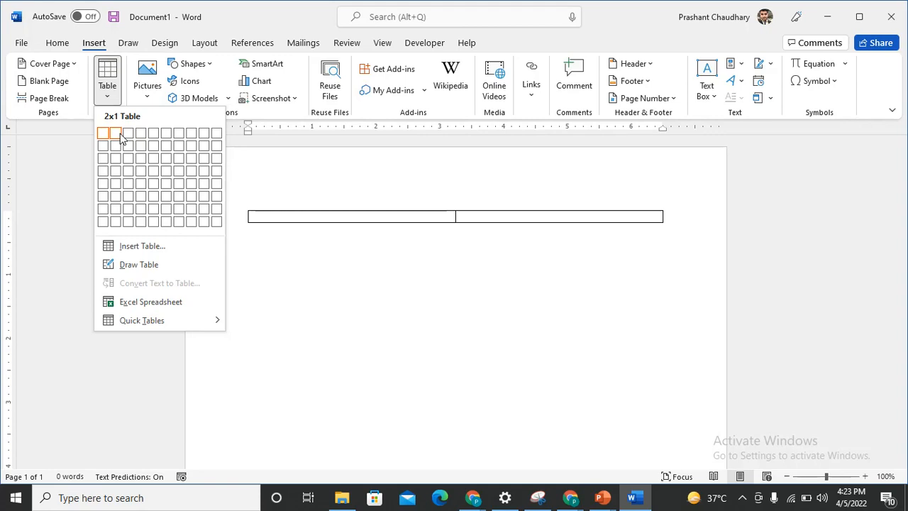
{"action": "left_click", "coordinate": [121, 137]}
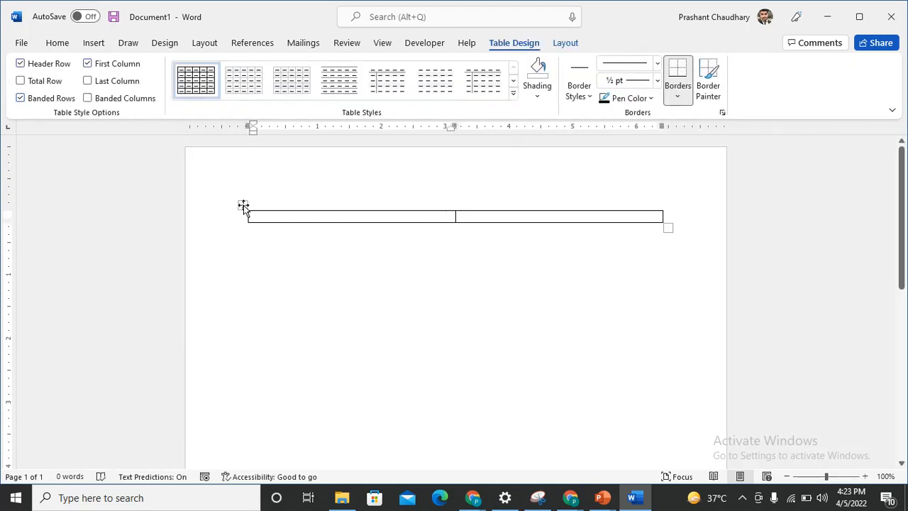
Add one more row to the two-column table so that it has two rows.
{"action": "left_click", "coordinate": [243, 205]}
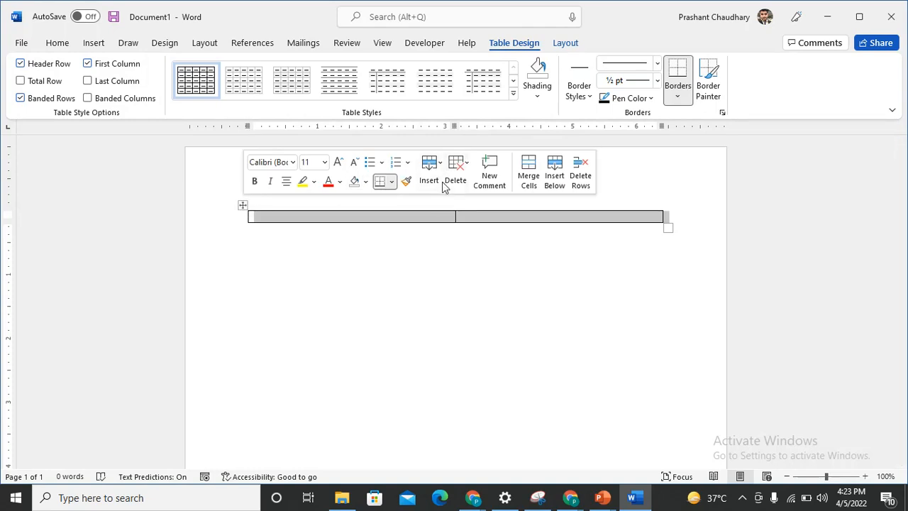
{"action": "left_click", "coordinate": [432, 171]}
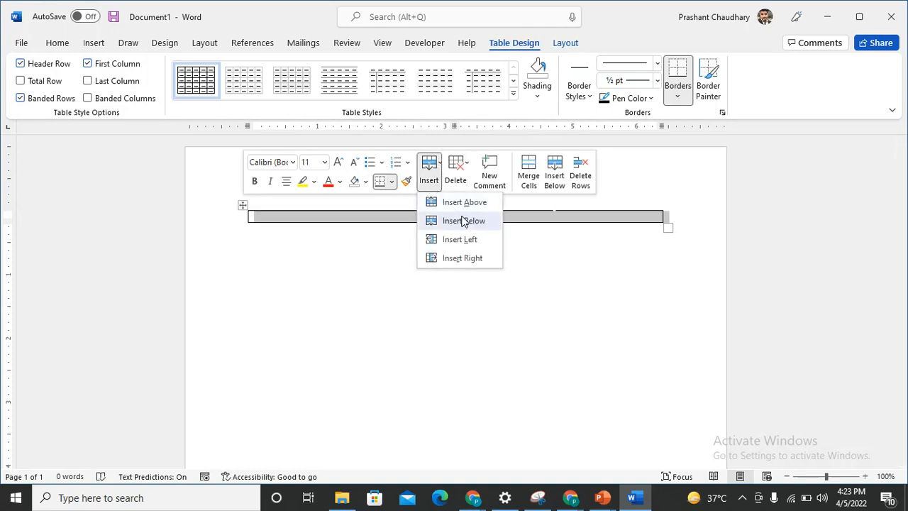
{"action": "left_click", "coordinate": [464, 202]}
{"action": "left_click_drag", "start_coordinate": [358, 217], "coordinate": [357, 225]}
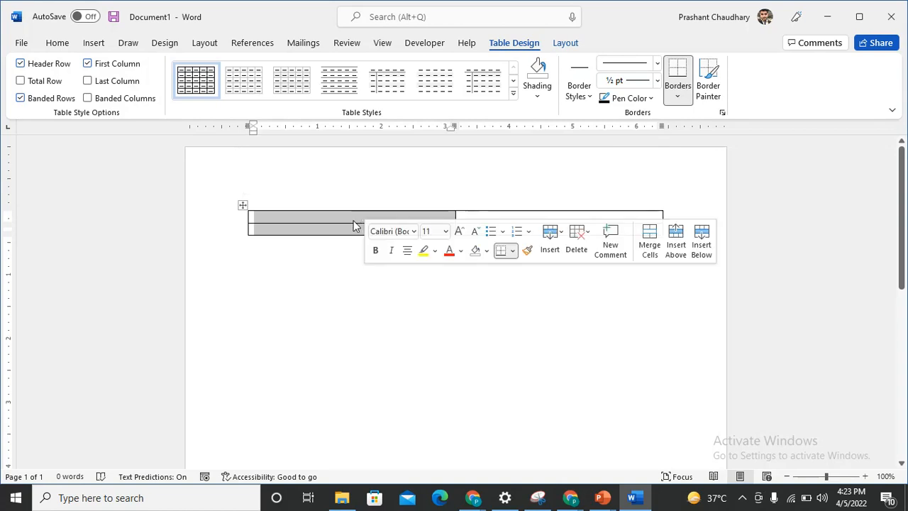
Enter the column headings "Sr No" and "Title" in the table's first row.
{"action": "left_click", "coordinate": [329, 219]}
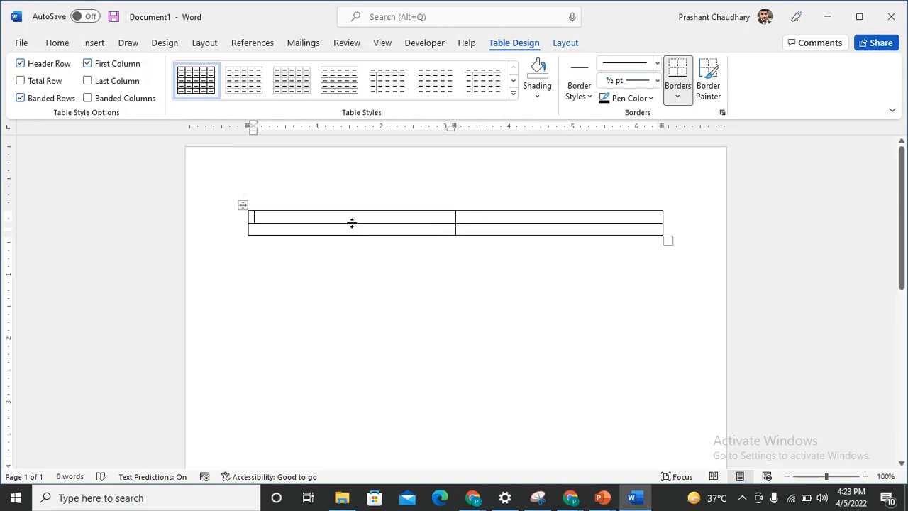
{"action": "type", "text": "Sr"}
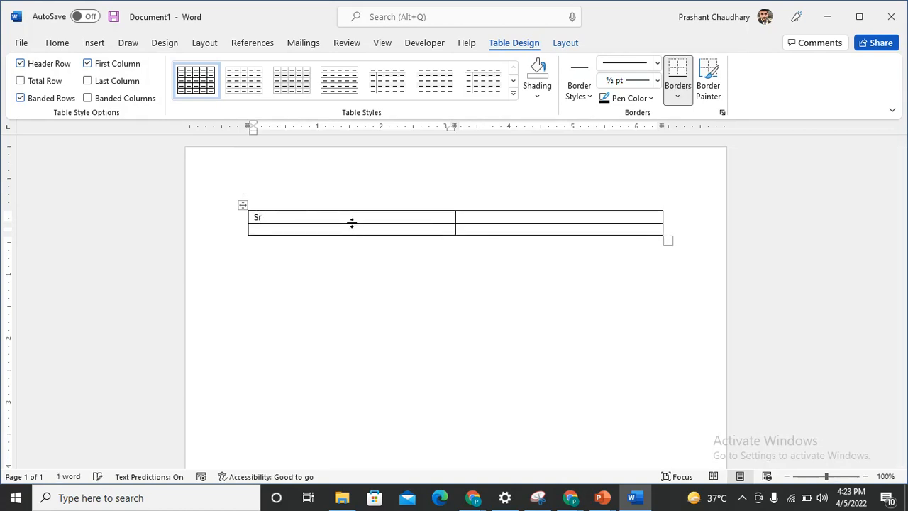
{"action": "type", "text": " NOo"}
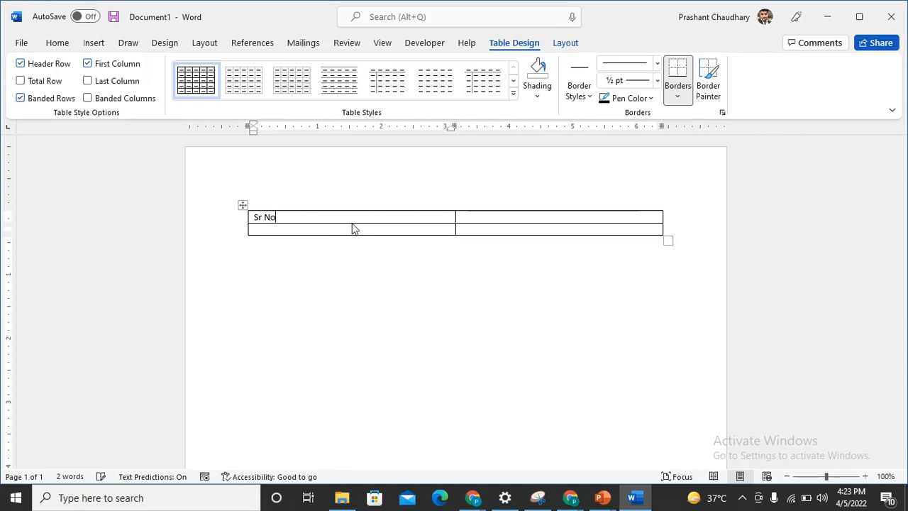
{"action": "left_click", "coordinate": [546, 216]}
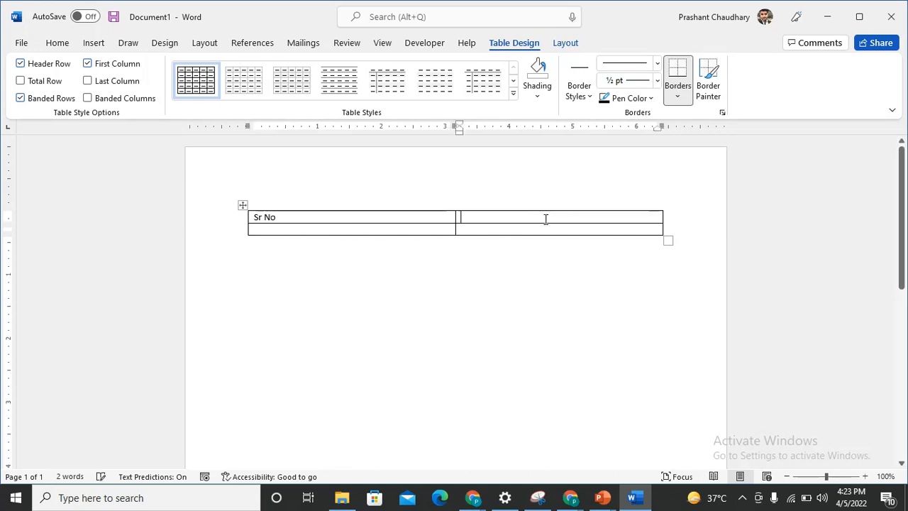
{"action": "type", "text": "Title"}
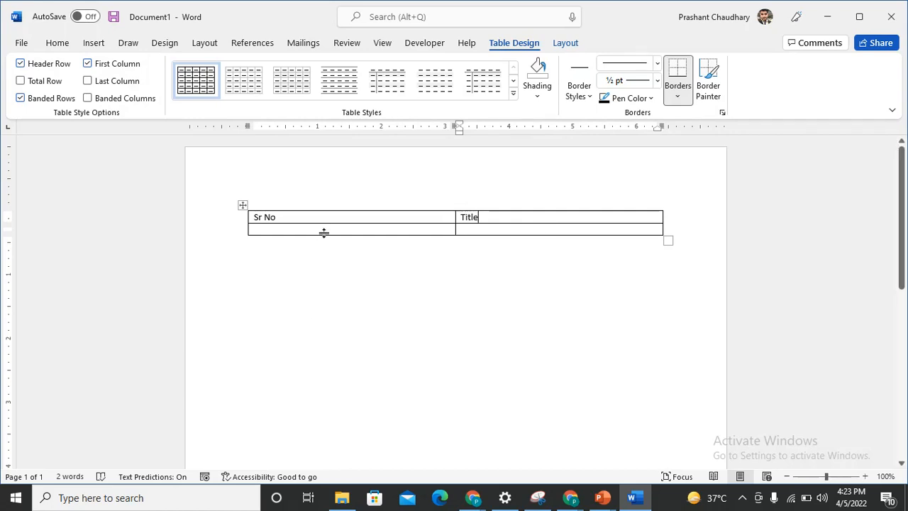
Center the text of the Sr No and Title heading row.
{"action": "left_click", "coordinate": [265, 218]}
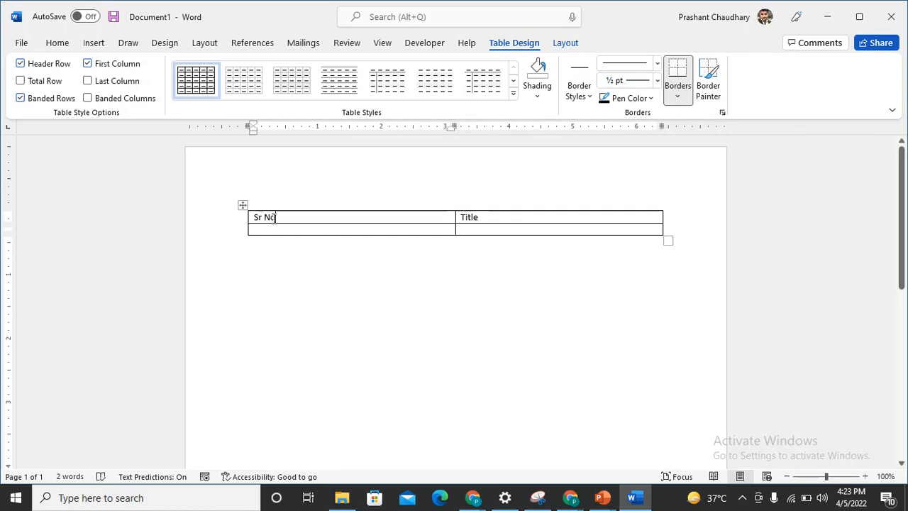
{"action": "triple_click", "coordinate": [276, 218]}
{"action": "left_click_drag", "start_coordinate": [497, 217], "coordinate": [297, 193]}
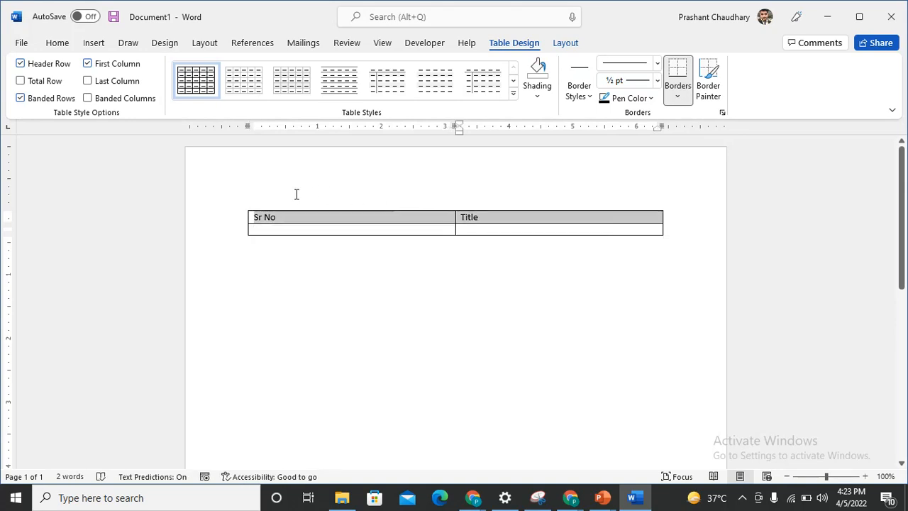
{"action": "left_click", "coordinate": [93, 43]}
{"action": "left_click", "coordinate": [57, 43]}
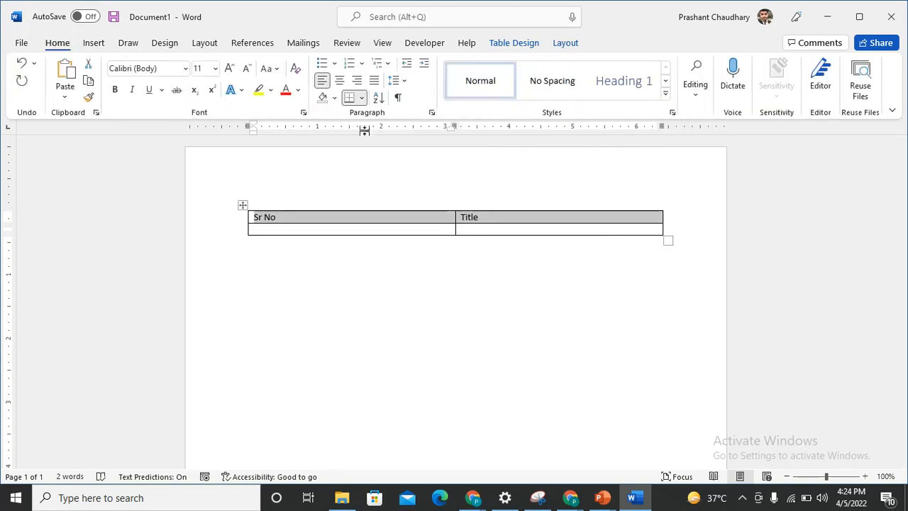
{"action": "left_click", "coordinate": [341, 83]}
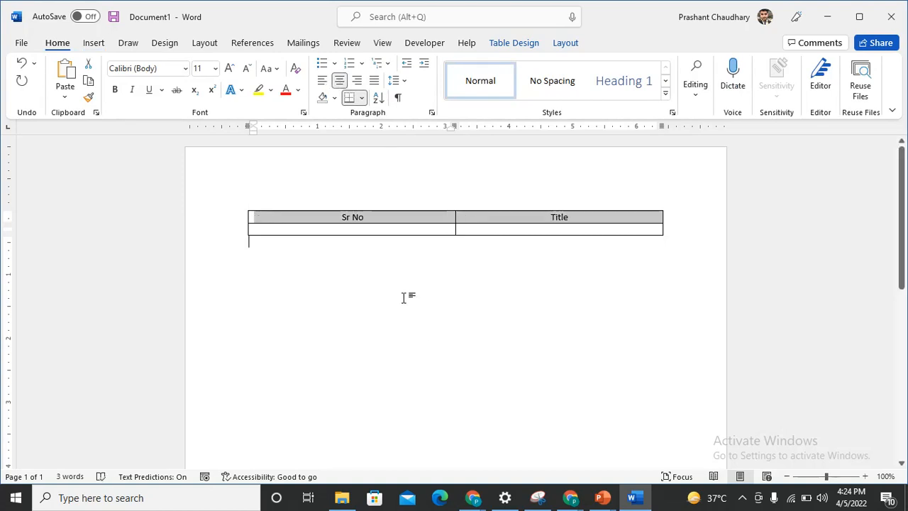
Insert a plain text content control in the cell below the Sr No heading and fill it with "SrNo".
{"action": "left_click", "coordinate": [357, 229]}
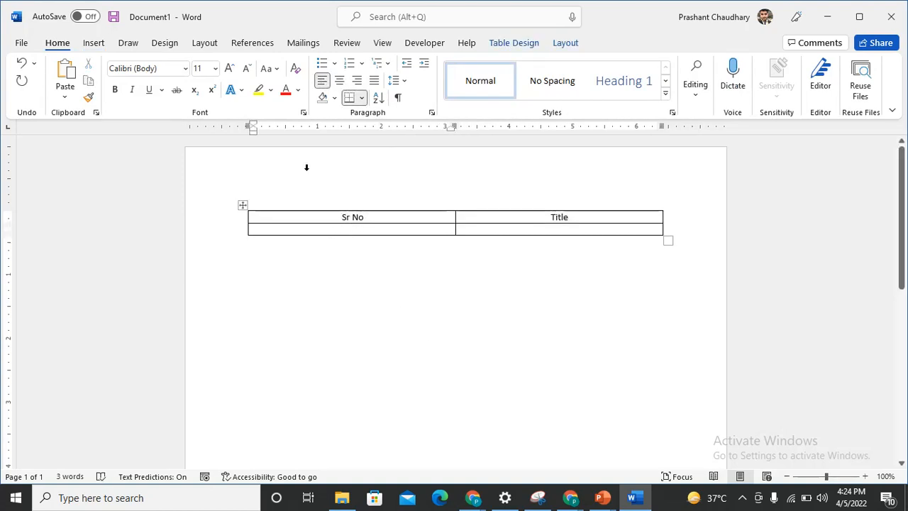
{"action": "left_click", "coordinate": [425, 44]}
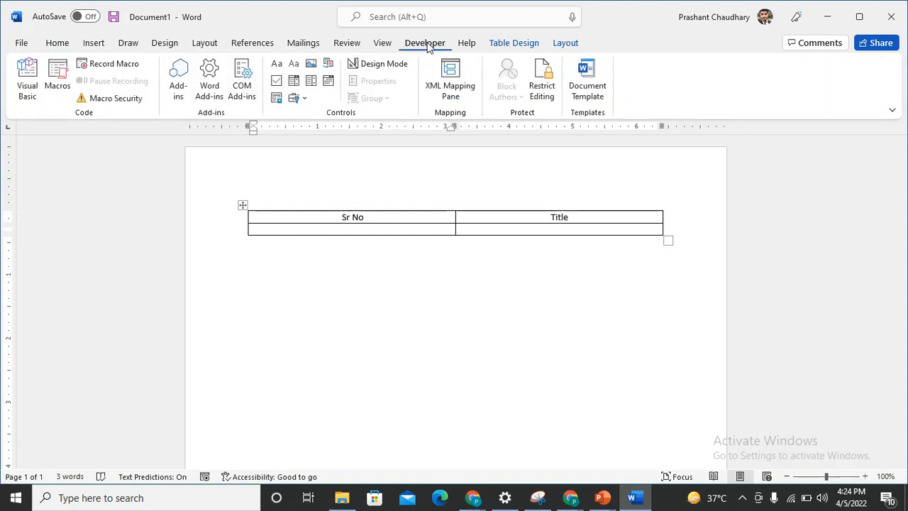
{"action": "left_click", "coordinate": [293, 63]}
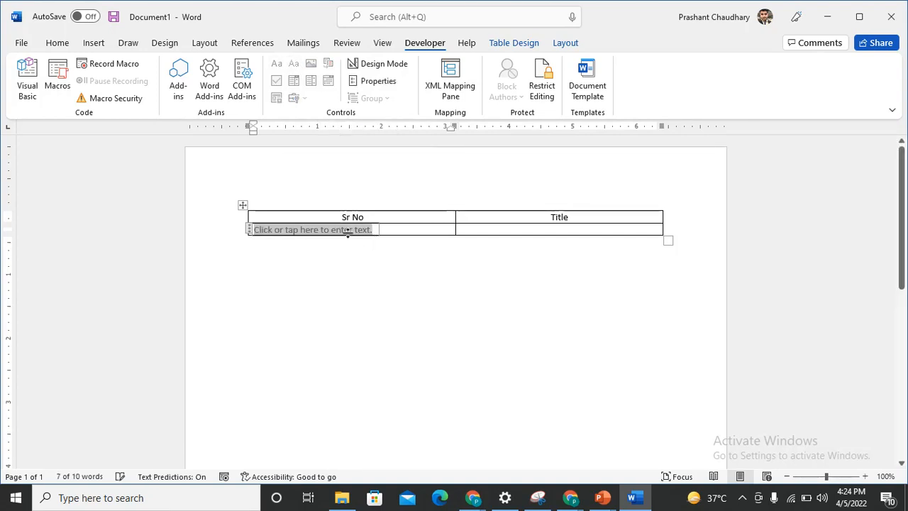
{"action": "type", "text": "Sr N"}
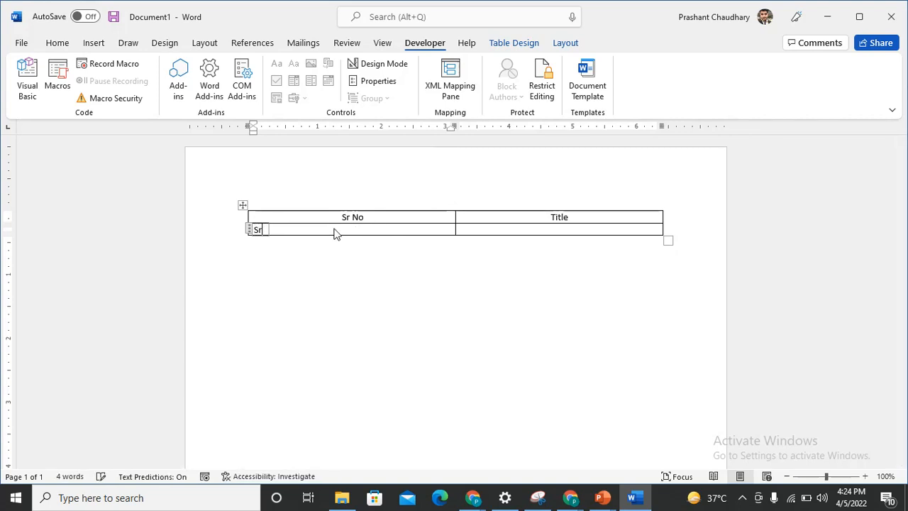
{"action": "key", "text": "BackSpace"}
{"action": "key", "text": "BackSpace"}
{"action": "type", "text": "No"}
Set both the title and the tag of the SrNo content control to "SrNo".
{"action": "left_click", "coordinate": [377, 84]}
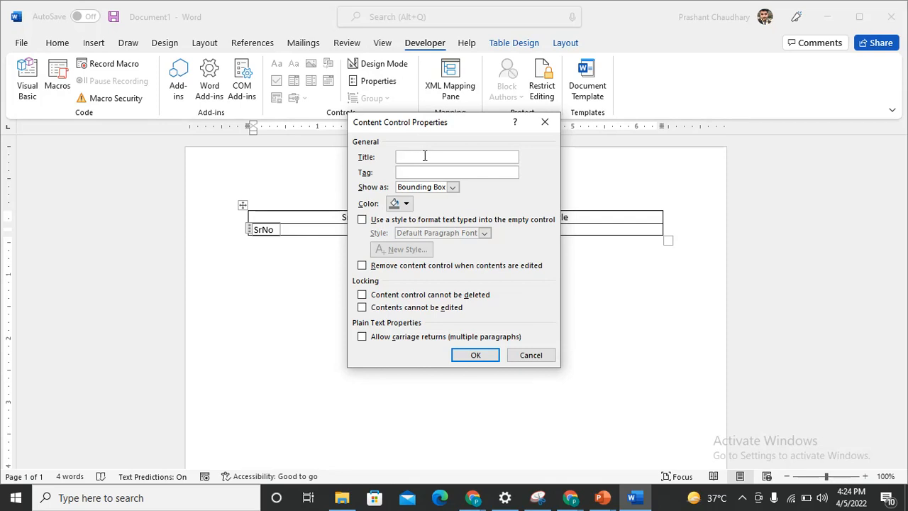
{"action": "type", "text": "SrNo"}
{"action": "left_click", "coordinate": [438, 174]}
{"action": "type", "text": "SrNo"}
{"action": "left_click", "coordinate": [475, 356]}
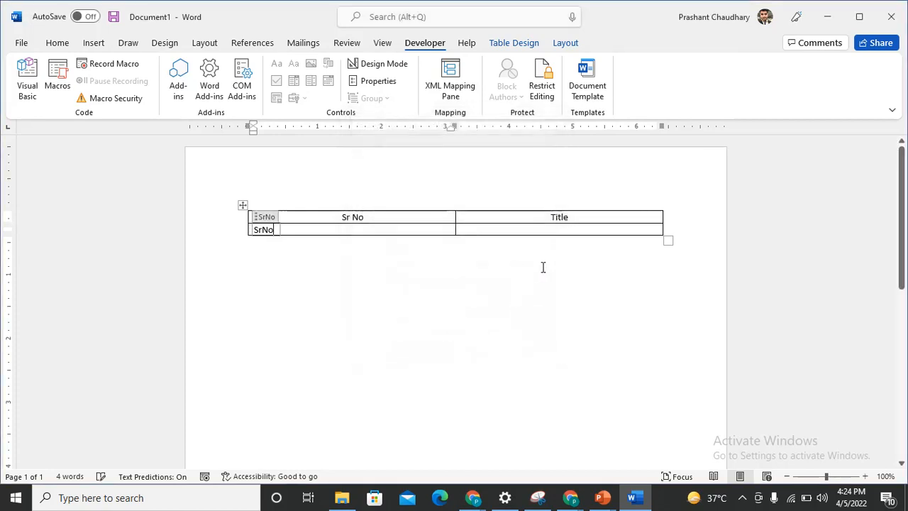
Insert a plain text content control in the cell below the Title heading and fill it with "Title".
{"action": "left_click", "coordinate": [551, 229]}
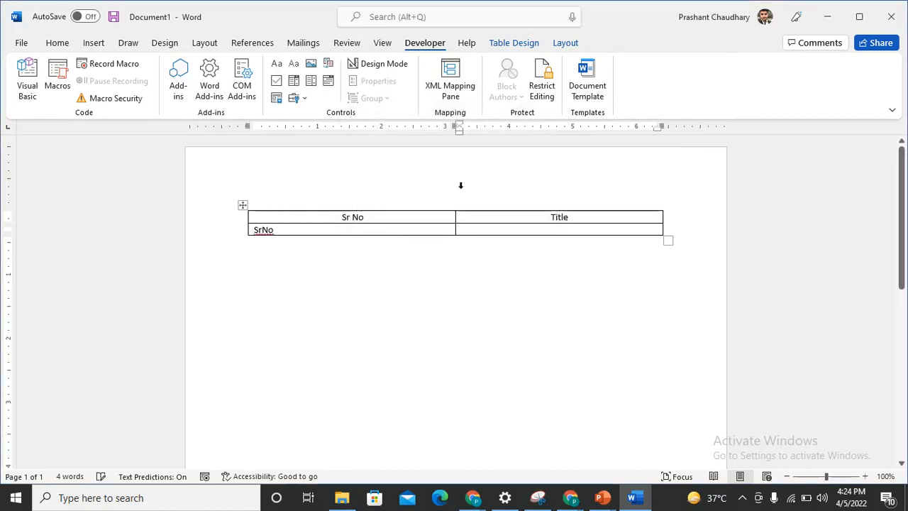
{"action": "left_click", "coordinate": [293, 65]}
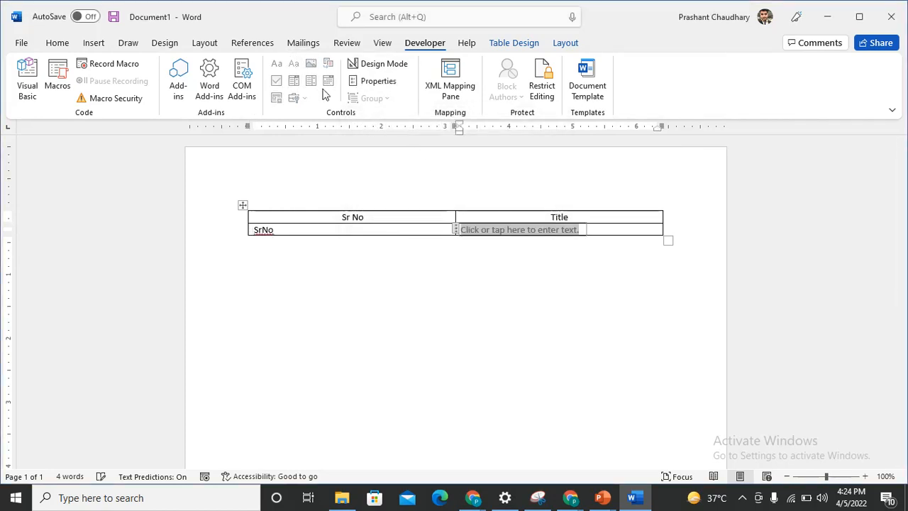
{"action": "type", "text": "Title"}
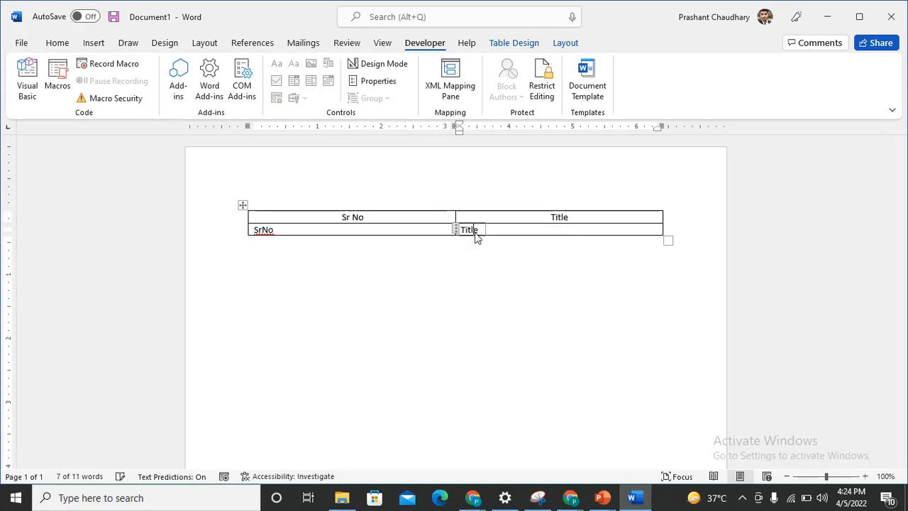
Set both the title and the tag of the Title content control to "Title".
{"action": "left_click", "coordinate": [378, 83]}
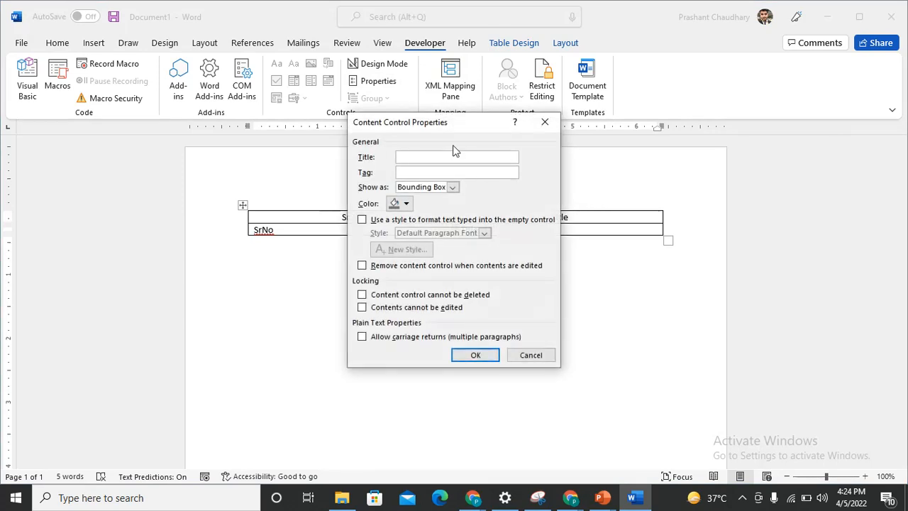
{"action": "type", "text": "Tit"}
{"action": "left_click", "coordinate": [473, 176]}
{"action": "type", "text": "Title"}
{"action": "left_click", "coordinate": [494, 355]}
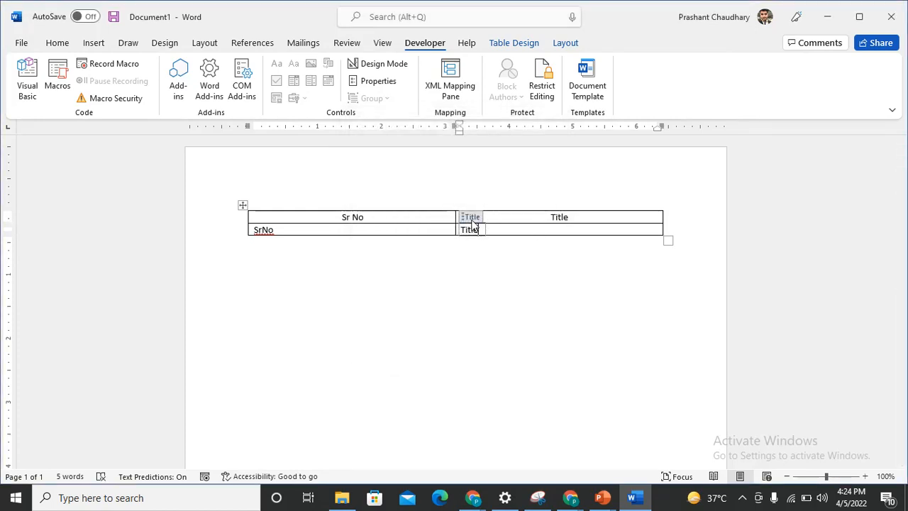
Center the second table row containing the SrNo and Title content controls.
{"action": "left_click", "coordinate": [266, 229]}
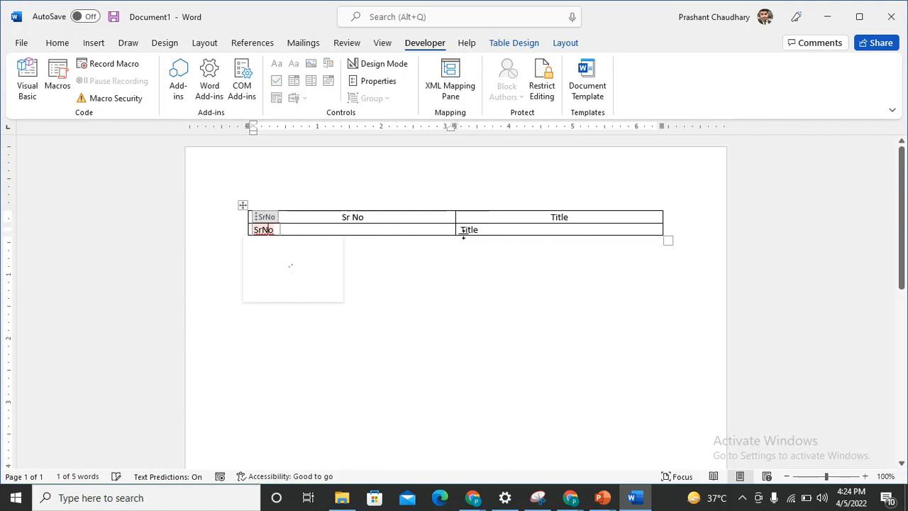
{"action": "left_click_drag", "start_coordinate": [500, 231], "coordinate": [268, 232]}
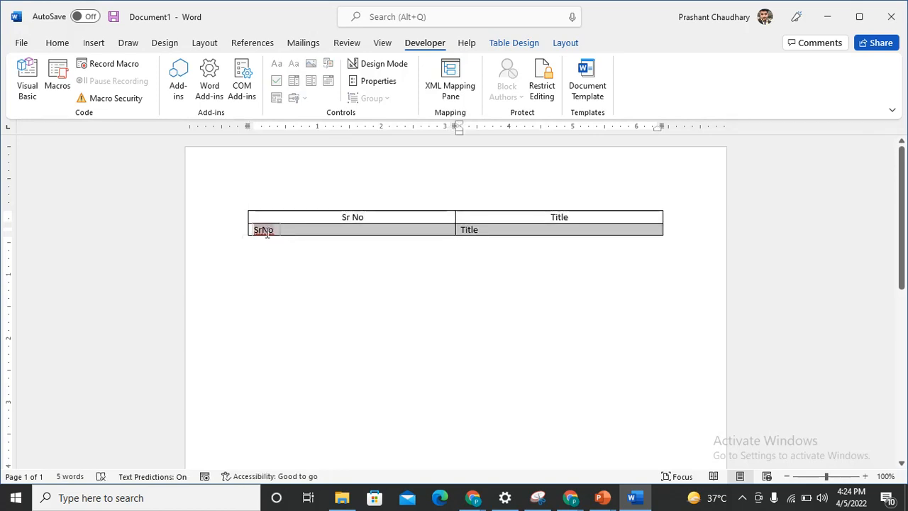
{"action": "left_click", "coordinate": [93, 44]}
{"action": "left_click", "coordinate": [59, 43]}
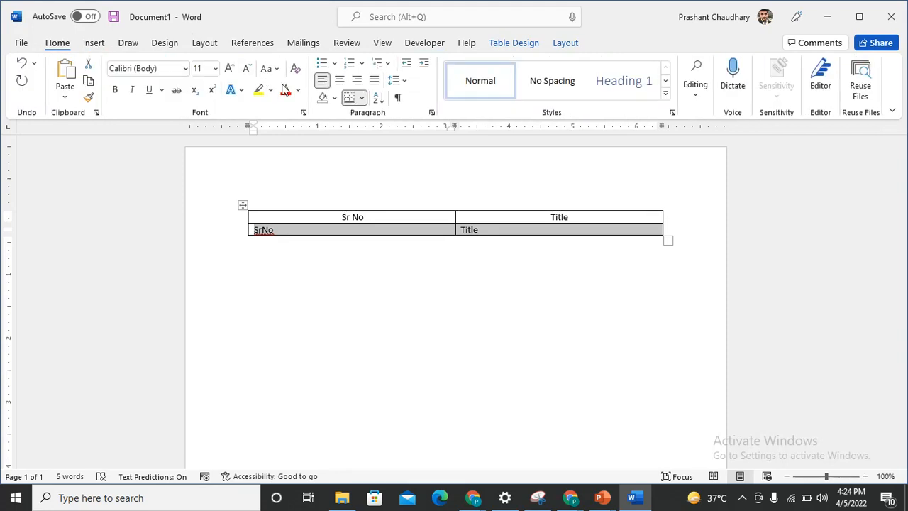
{"action": "left_click", "coordinate": [340, 80]}
{"action": "left_click", "coordinate": [542, 293]}
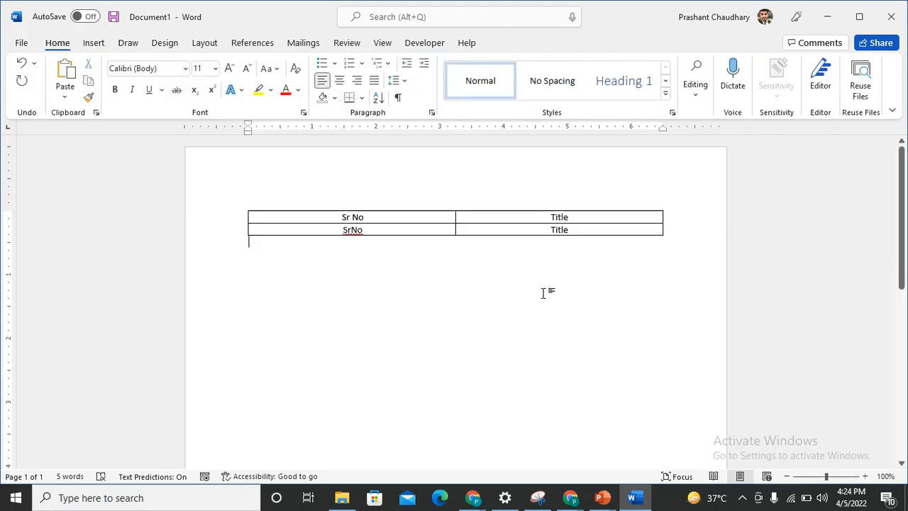
Wrap the second table row with the SrNo and Title controls in a repeating section content control.
{"action": "left_click", "coordinate": [577, 229]}
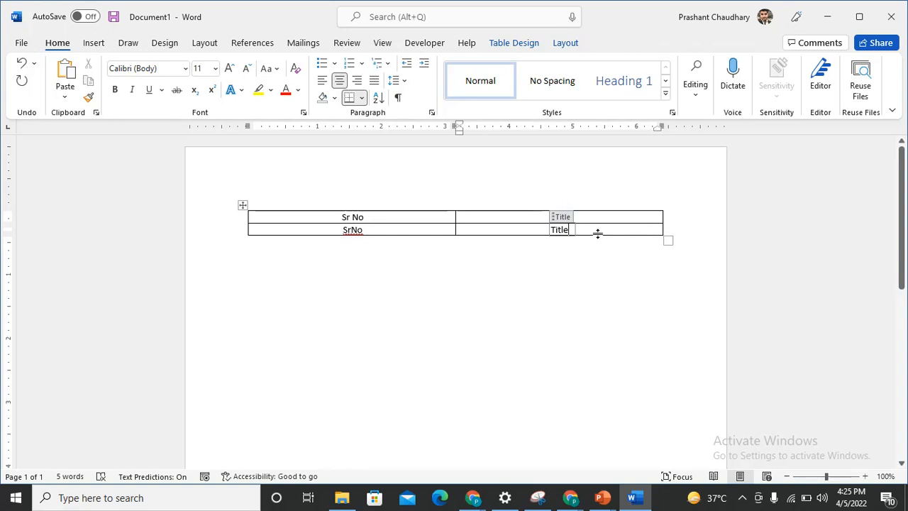
{"action": "left_click", "coordinate": [562, 217]}
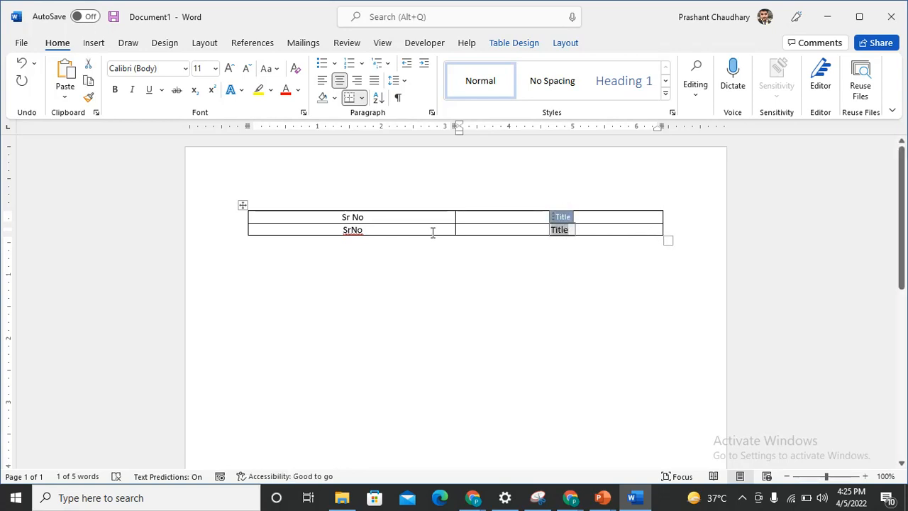
{"action": "left_click", "coordinate": [352, 230]}
{"action": "left_click", "coordinate": [657, 229]}
{"action": "left_click", "coordinate": [320, 229]}
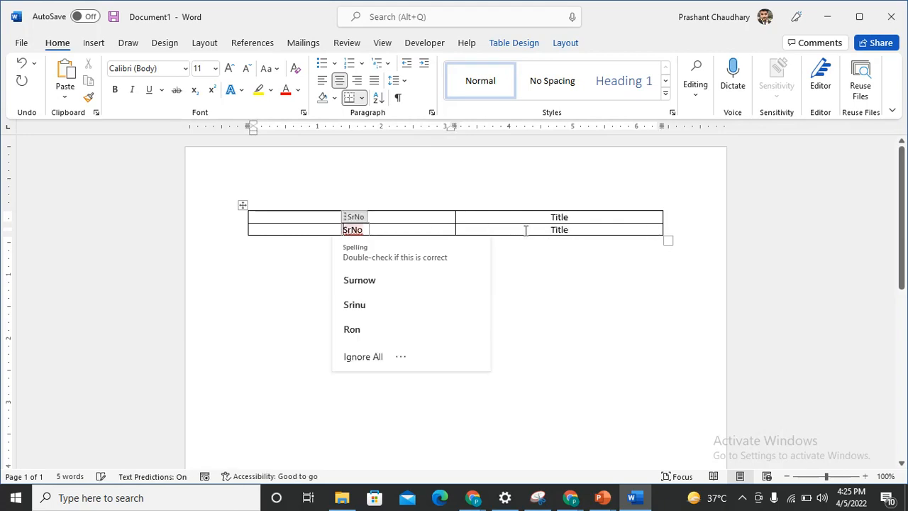
{"action": "left_click_drag", "start_coordinate": [621, 229], "coordinate": [300, 231]}
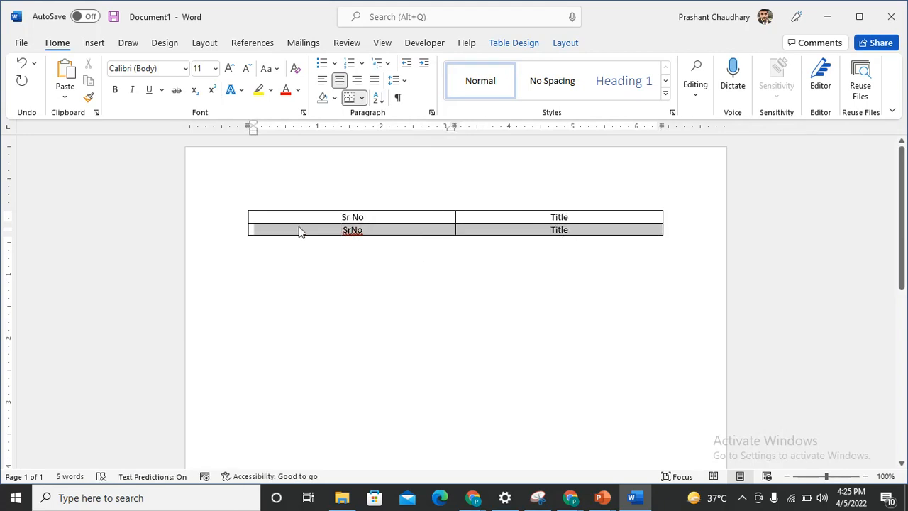
{"action": "left_click", "coordinate": [421, 45]}
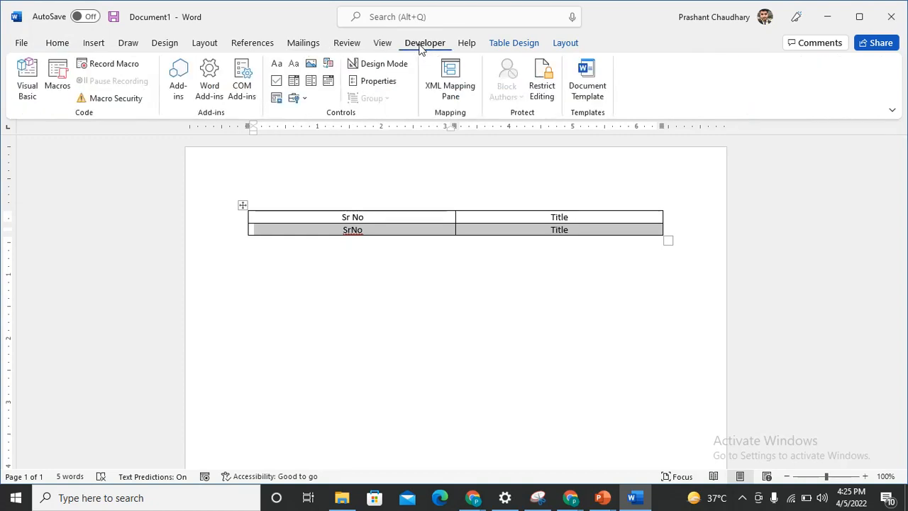
{"action": "left_click", "coordinate": [277, 100]}
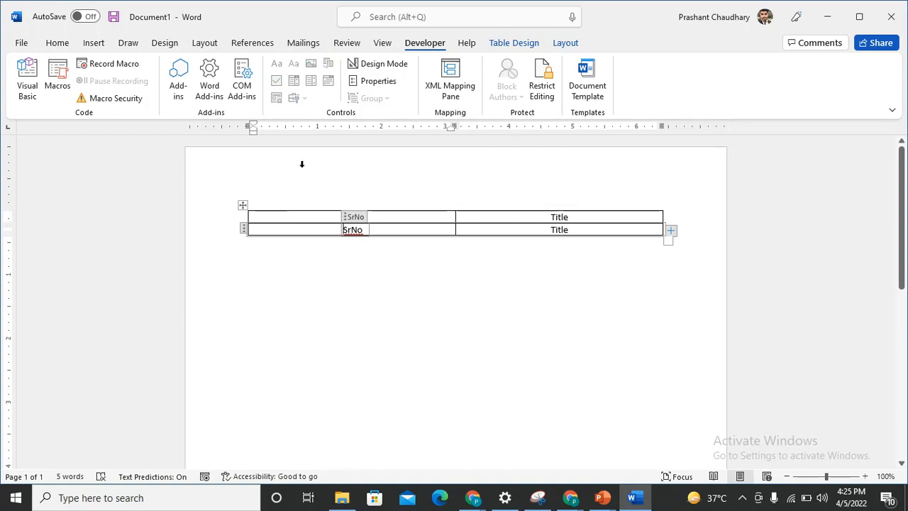
Set both the title and the tag of the second row's repeating section content control to "table".
{"action": "left_click", "coordinate": [244, 229]}
{"action": "left_click", "coordinate": [374, 81]}
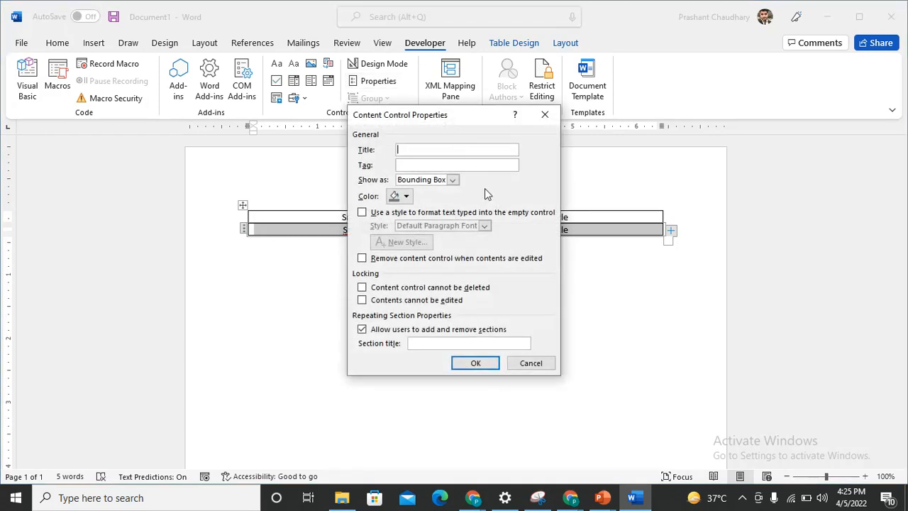
{"action": "type", "text": "table"}
{"action": "left_click", "coordinate": [470, 163]}
{"action": "type", "text": "table"}
{"action": "left_click", "coordinate": [480, 362]}
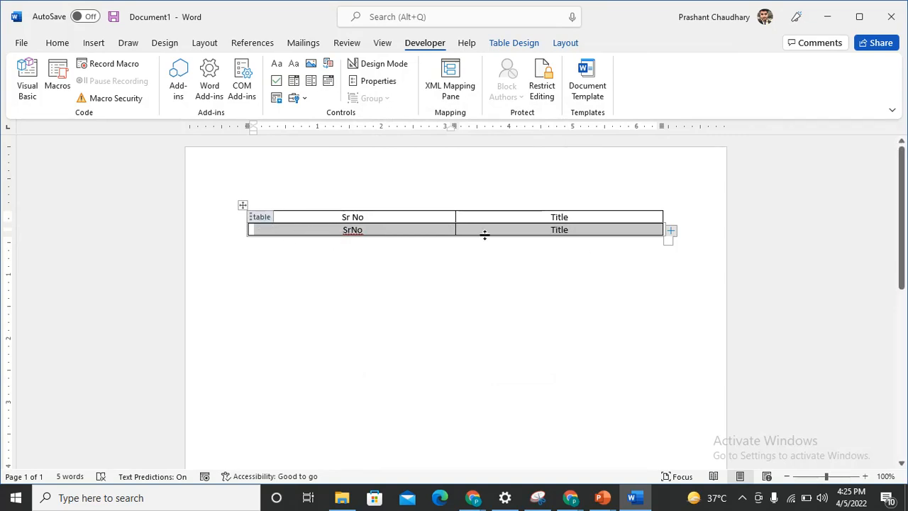
{"action": "left_click", "coordinate": [560, 231]}
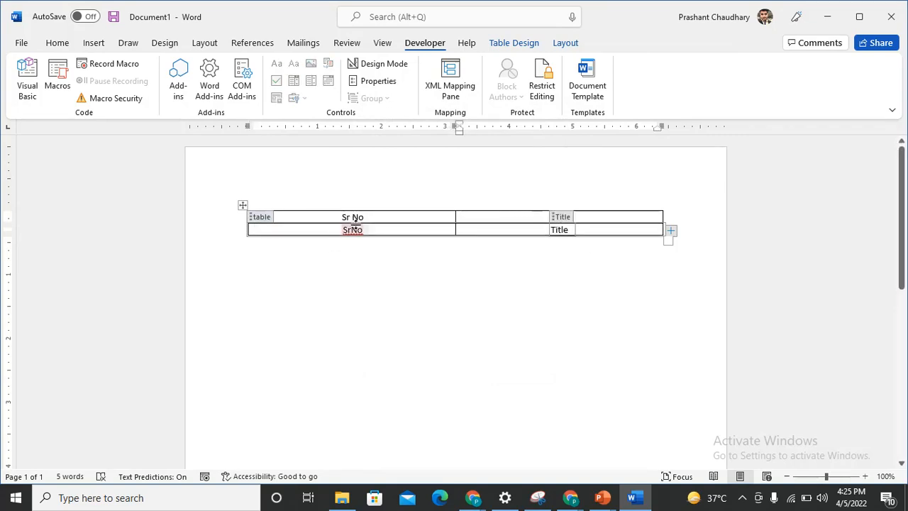
{"action": "left_click", "coordinate": [576, 245]}
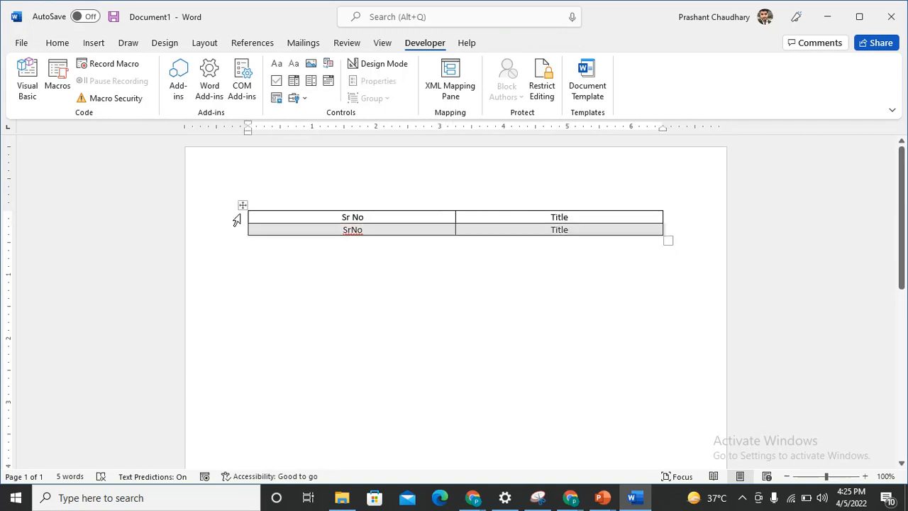
{"action": "left_click", "coordinate": [388, 216]}
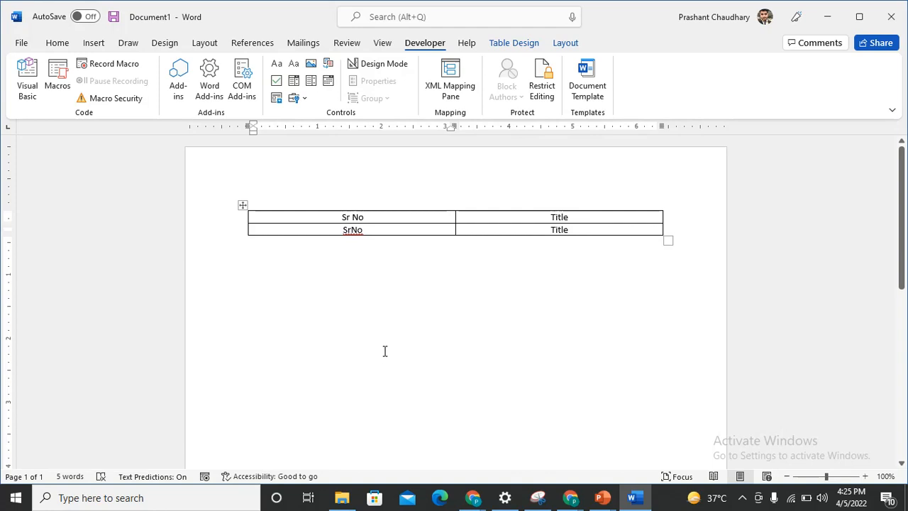
Save the document as TestTemplate.docx in the Desktop folder.
{"action": "key", "text": "ctrl+s"}
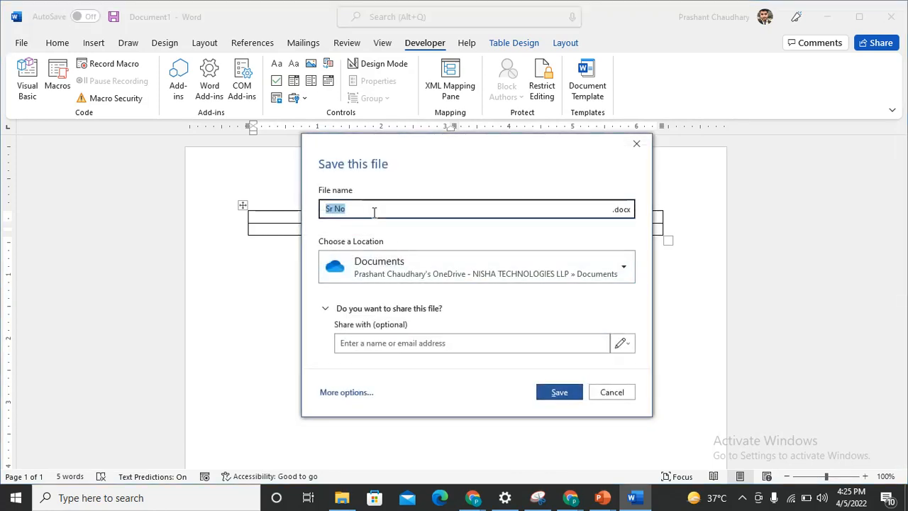
{"action": "left_click", "coordinate": [374, 212]}
{"action": "key", "text": "BackSpace"}
{"action": "key", "text": "BackSpace"}
{"action": "key", "text": "BackSpace"}
{"action": "key", "text": "BackSpace"}
{"action": "key", "text": "BackSpace"}
{"action": "type", "text": "TestTemplate"}
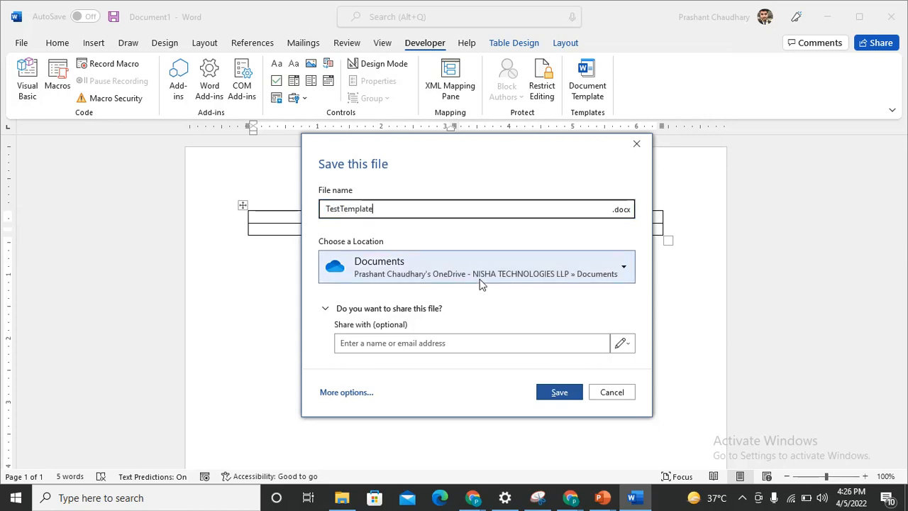
{"action": "left_click", "coordinate": [464, 267]}
{"action": "scroll", "coordinate": [407, 206], "scroll_direction": "down", "scroll_amount": 2}
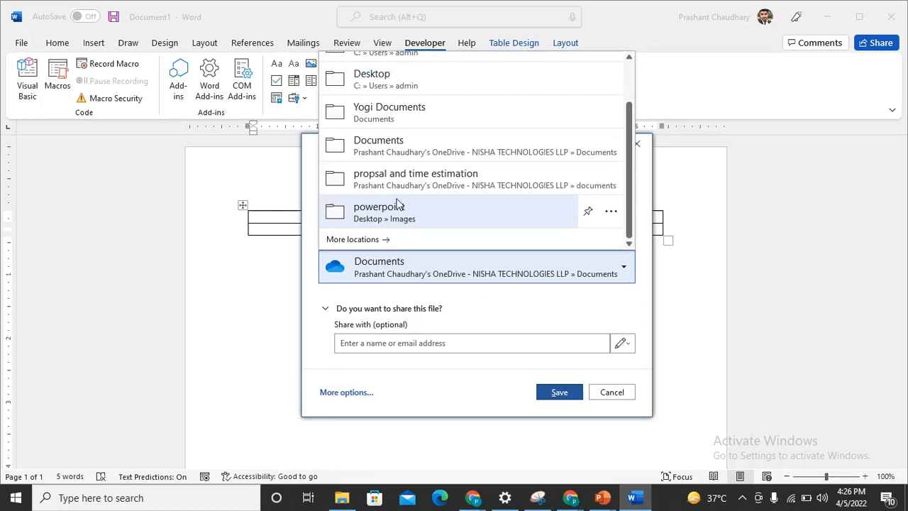
{"action": "left_click", "coordinate": [404, 83]}
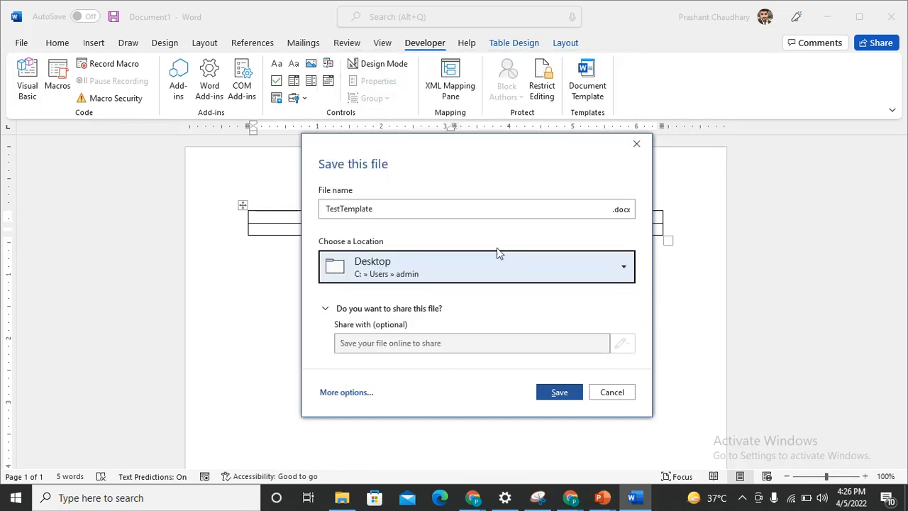
{"action": "left_click", "coordinate": [560, 393]}
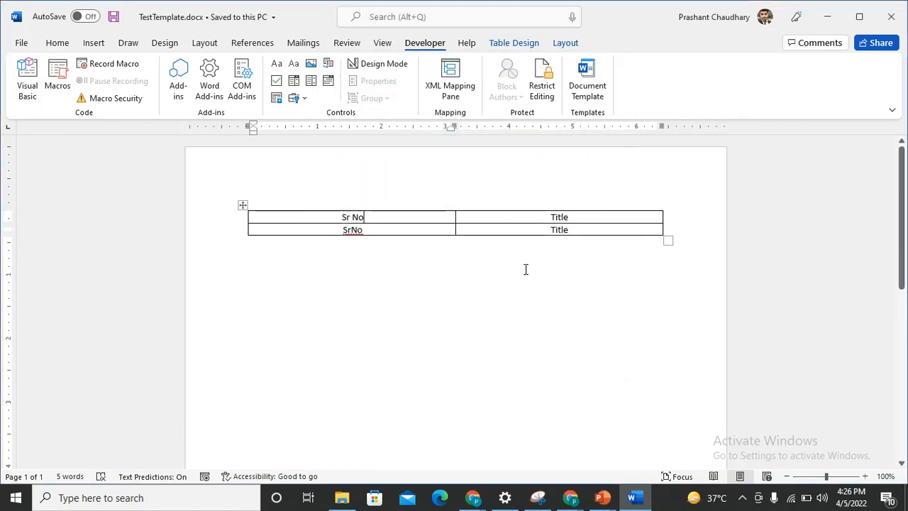
Change the font color of the Sr No and Title header row to the standard light blue and save the document.
{"action": "key", "text": "alt+Tab"}
{"action": "key", "text": "alt+Tab"}
{"action": "left_click", "coordinate": [294, 209]}
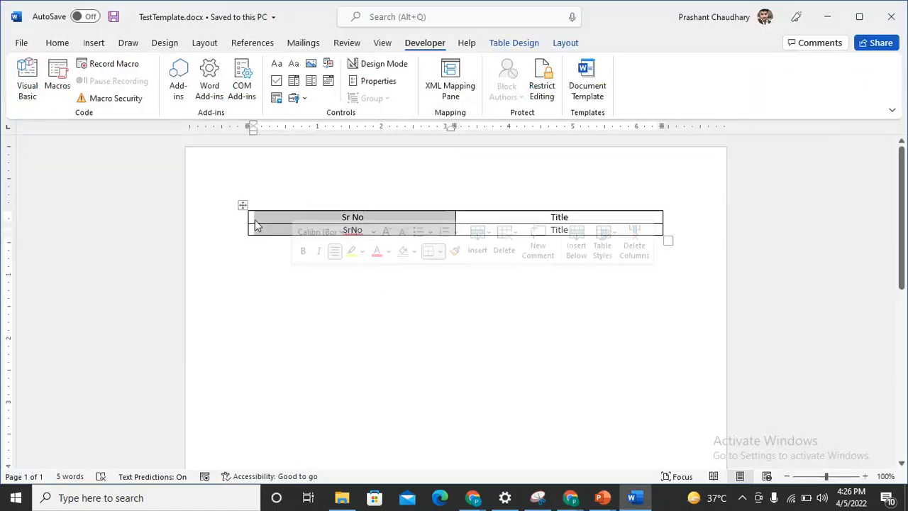
{"action": "left_click", "coordinate": [250, 219]}
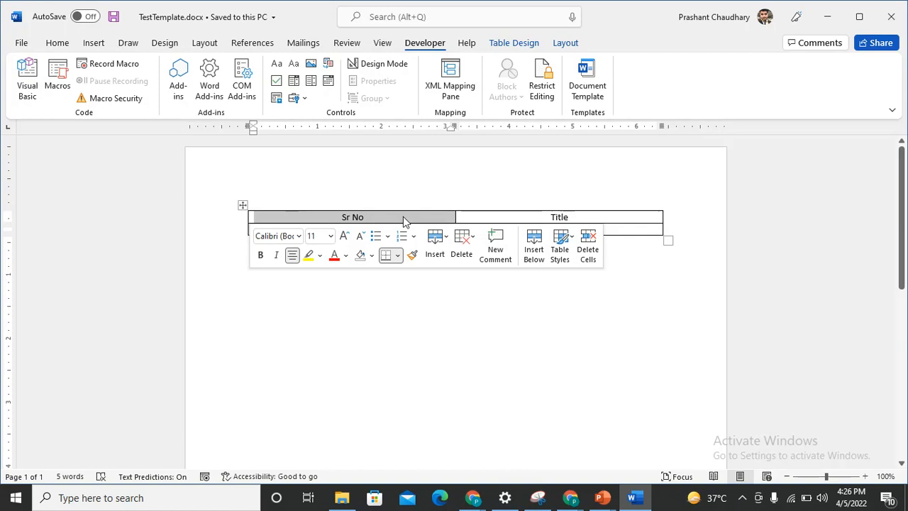
{"action": "left_click", "coordinate": [479, 216]}
{"action": "left_click", "coordinate": [478, 210]}
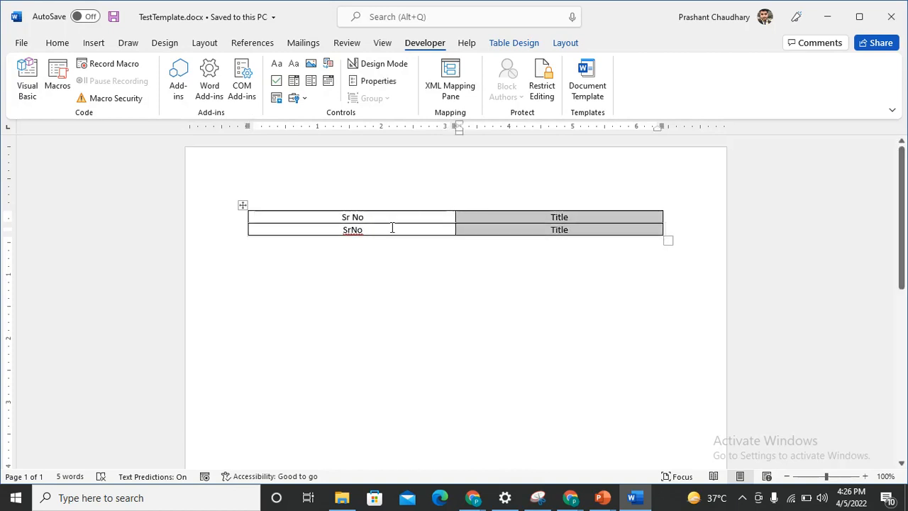
{"action": "left_click", "coordinate": [594, 219]}
{"action": "left_click", "coordinate": [594, 224]}
{"action": "left_click", "coordinate": [594, 217]}
{"action": "left_click_drag", "start_coordinate": [538, 216], "coordinate": [364, 208]}
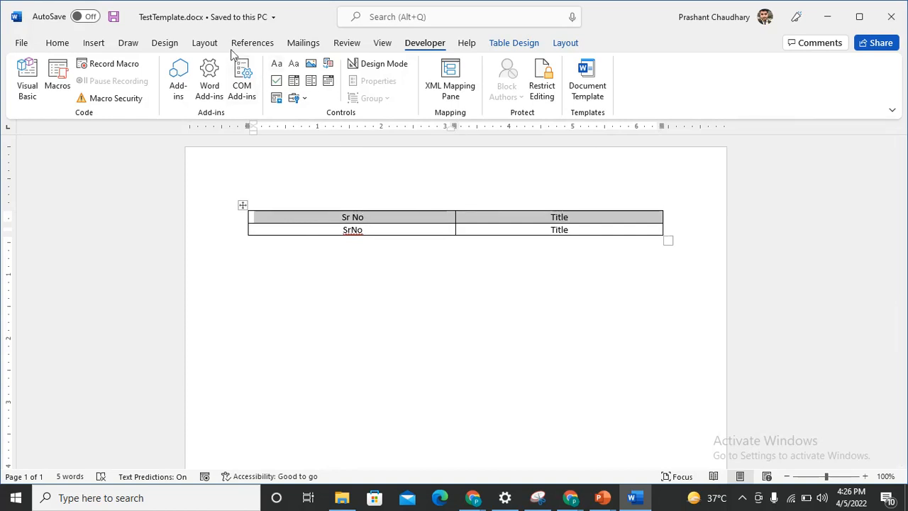
{"action": "left_click", "coordinate": [56, 44]}
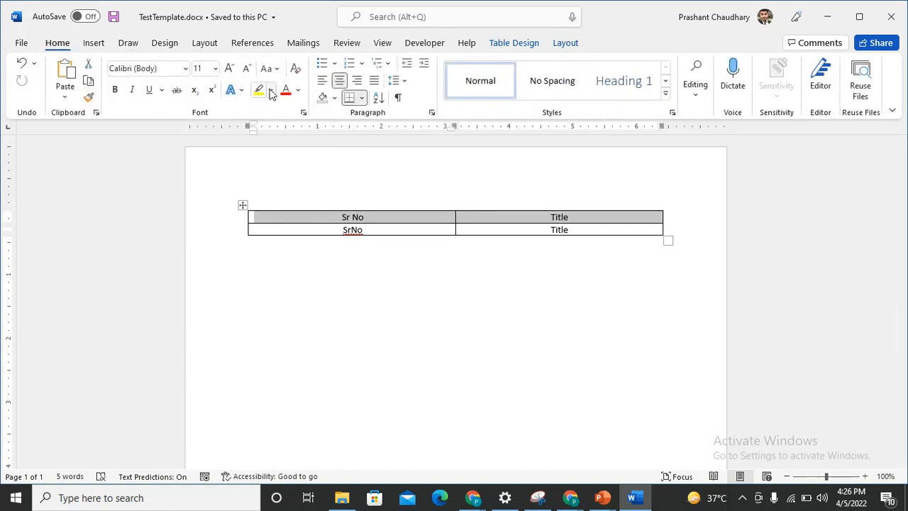
{"action": "left_click", "coordinate": [270, 90]}
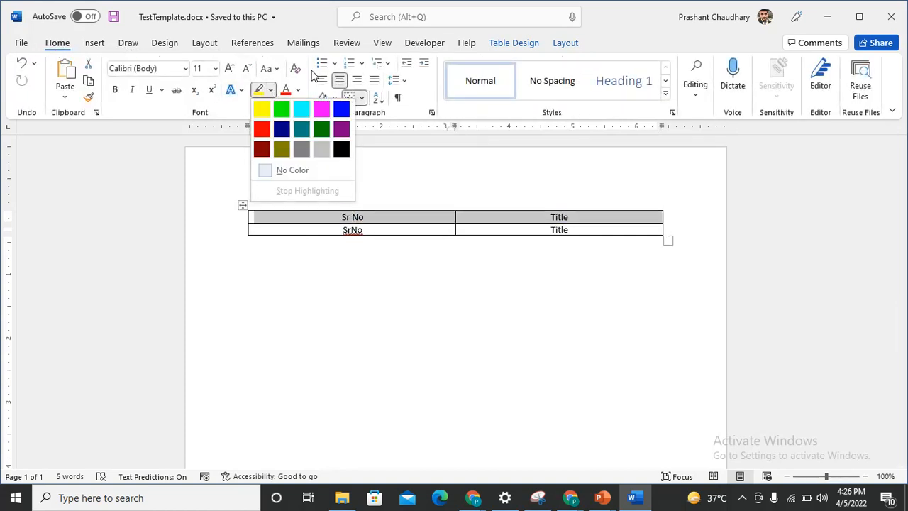
{"action": "left_click", "coordinate": [299, 91]}
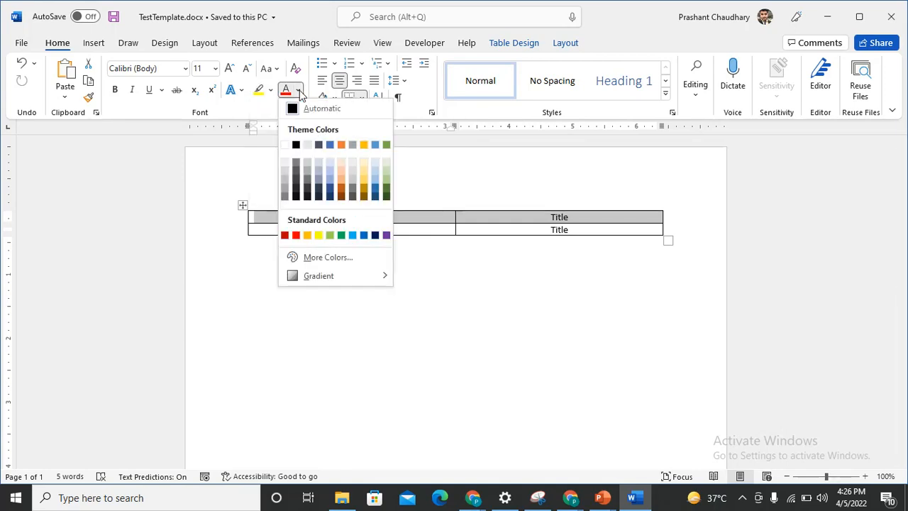
{"action": "left_click", "coordinate": [353, 236]}
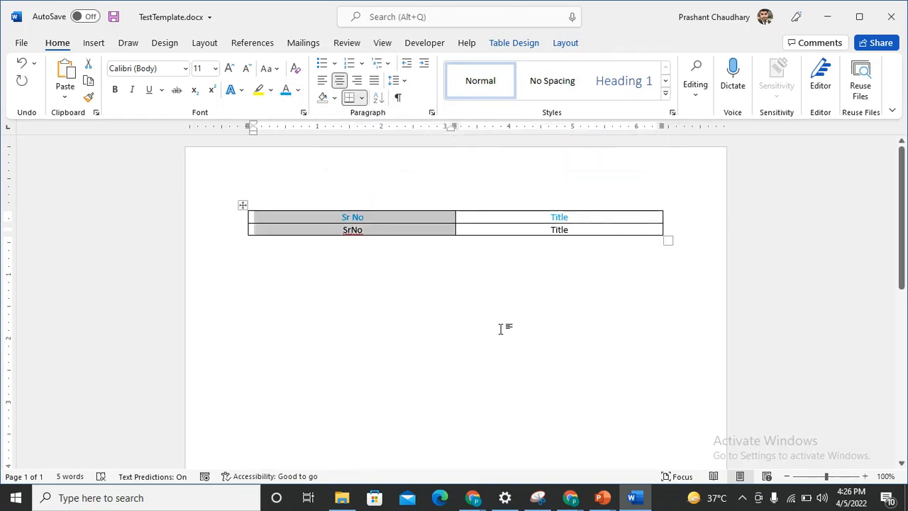
{"action": "left_click", "coordinate": [608, 321]}
{"action": "key", "text": "ctrl+s"}
Switch to the SharePoint DemoFolder library in the browser and create a folder named "Template" there.
{"action": "key", "text": "alt+Tab"}
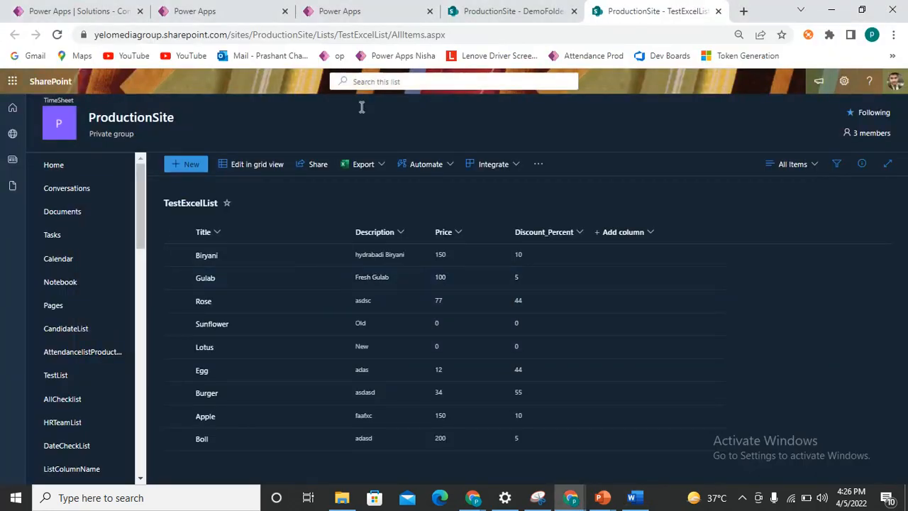
{"action": "left_click", "coordinate": [529, 8]}
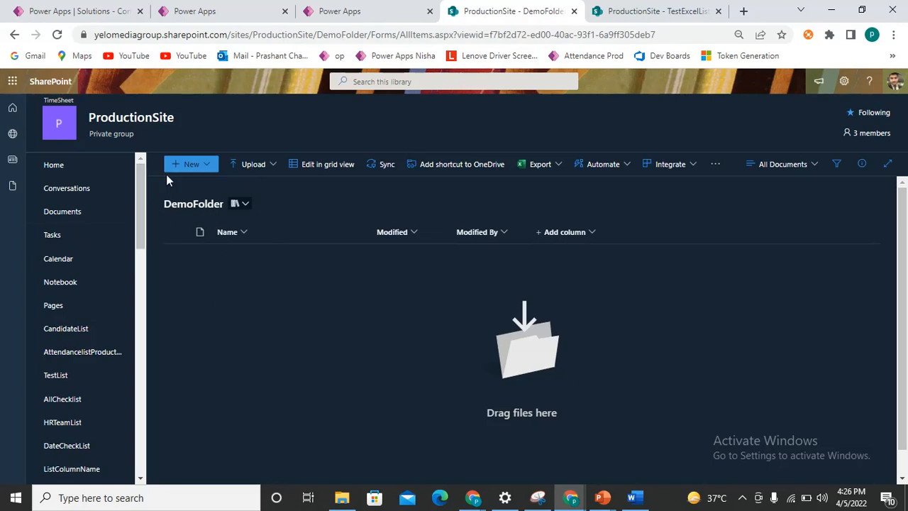
{"action": "left_click", "coordinate": [192, 166]}
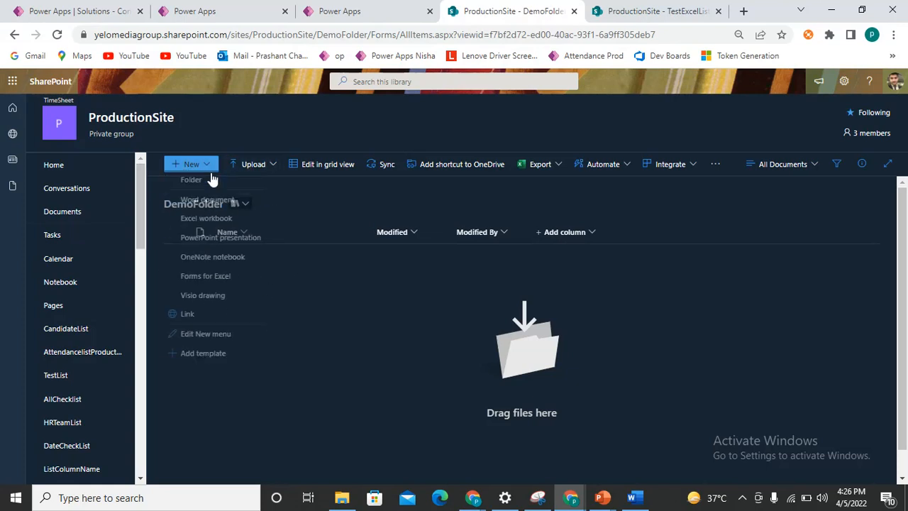
{"action": "left_click", "coordinate": [191, 185]}
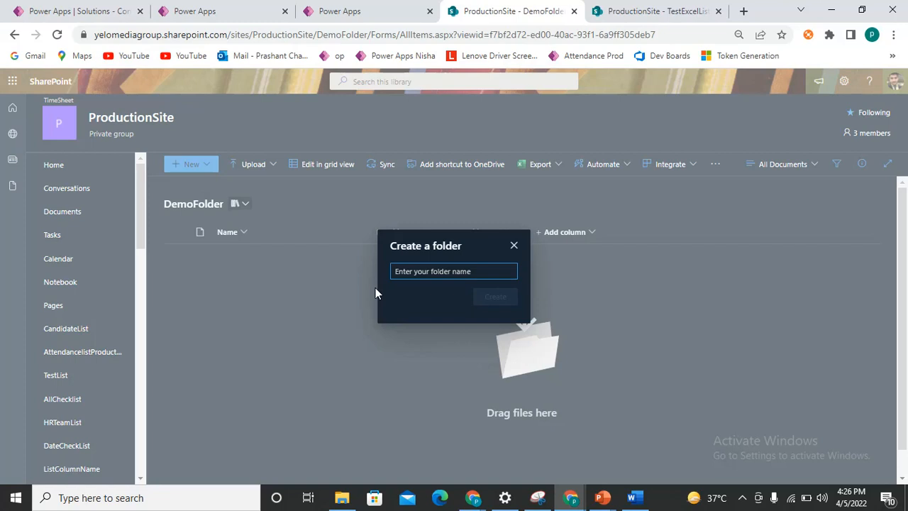
{"action": "type", "text": "Templare"}
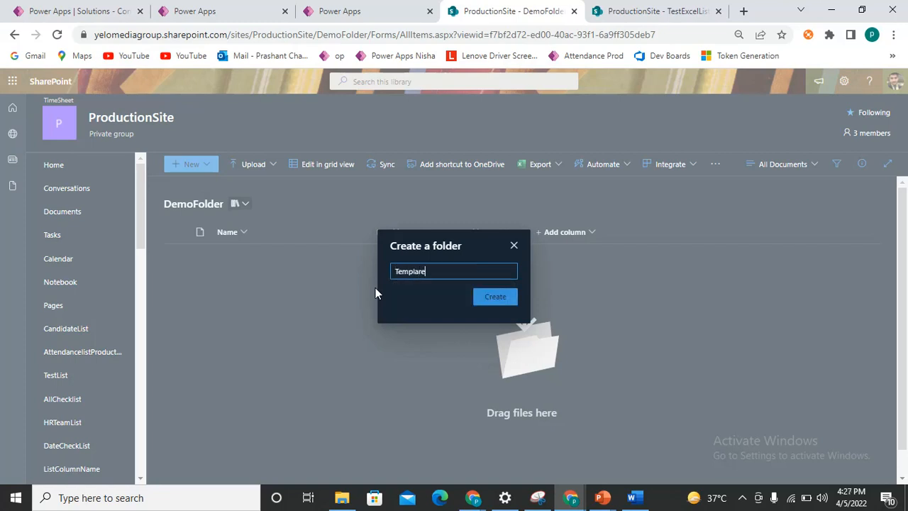
{"action": "key", "text": "BackSpace"}
{"action": "key", "text": "BackSpace"}
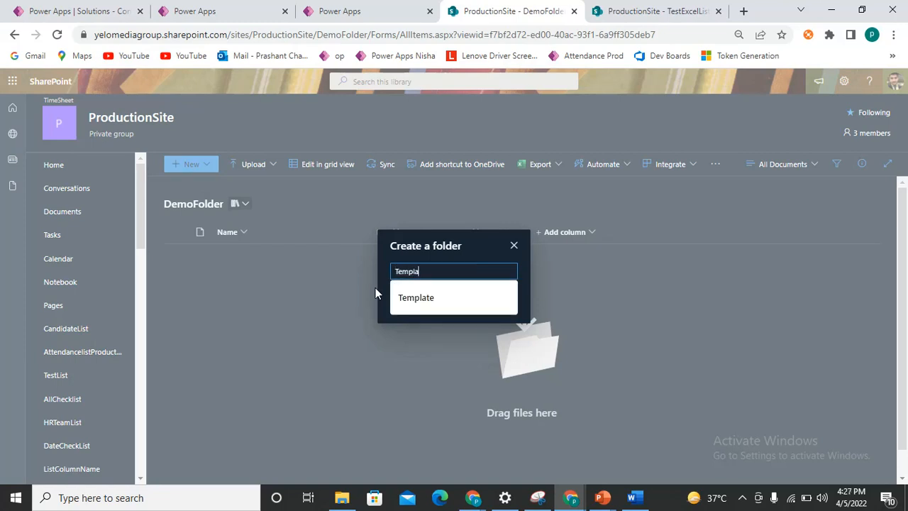
{"action": "type", "text": "te"}
{"action": "left_click", "coordinate": [495, 296]}
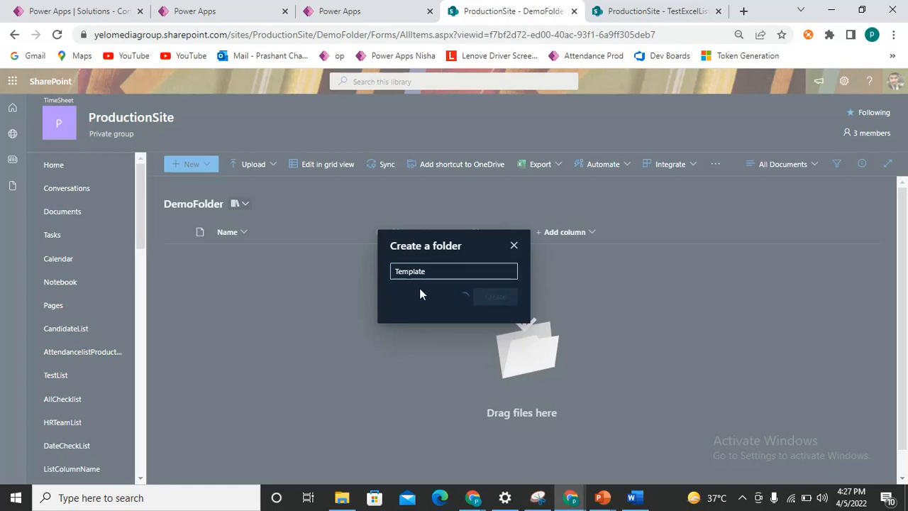
Upload TestTemplate.docx from the Desktop into the Template folder of the DemoFolder library.
{"action": "left_click", "coordinate": [229, 256]}
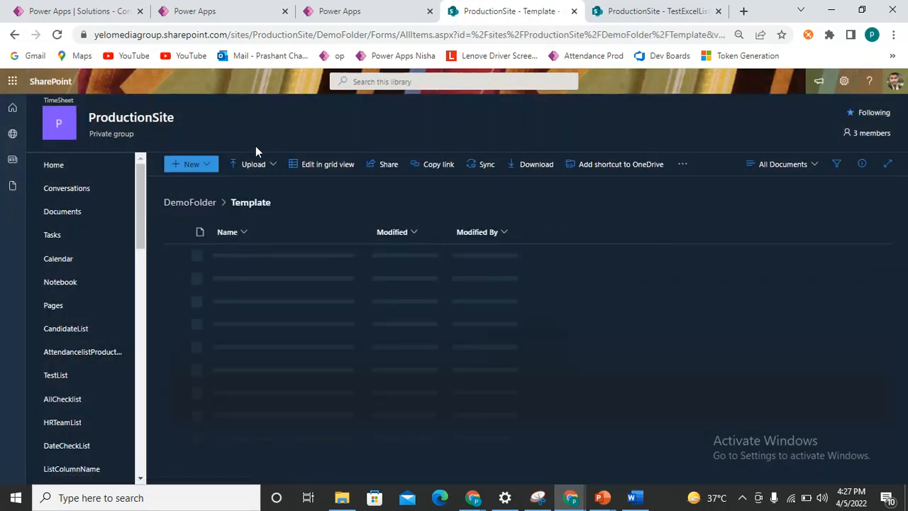
{"action": "left_click", "coordinate": [264, 169]}
{"action": "left_click", "coordinate": [241, 184]}
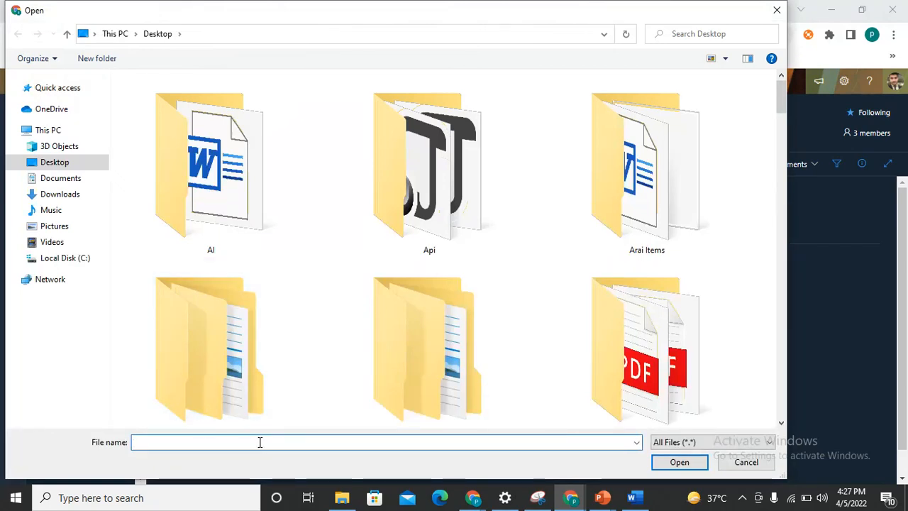
{"action": "type", "text": "test"}
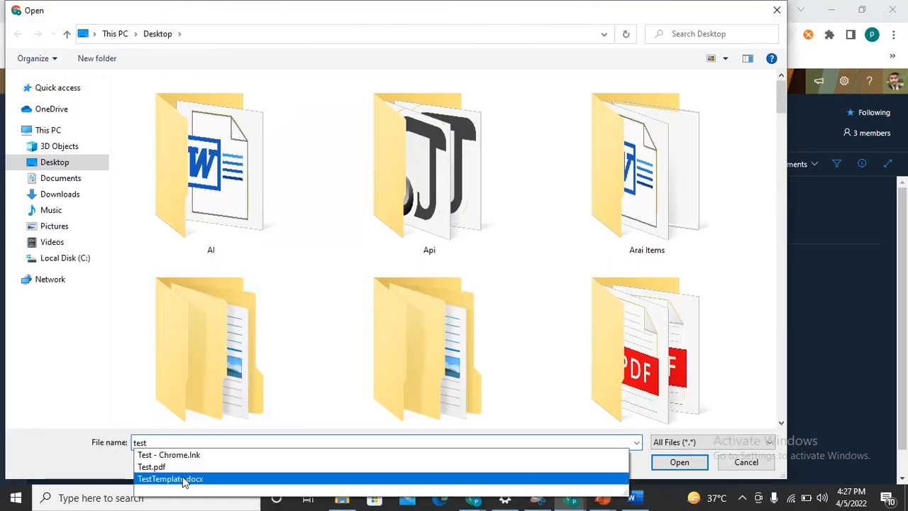
{"action": "left_click", "coordinate": [485, 479]}
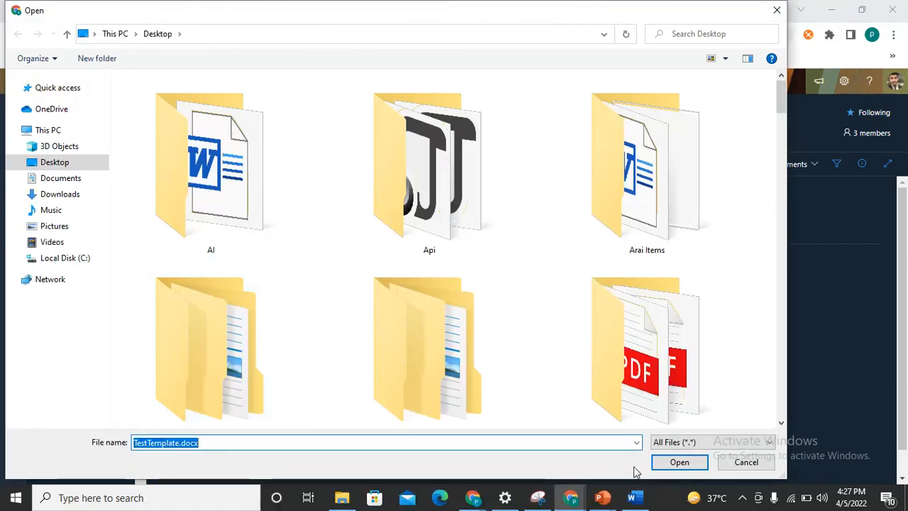
{"action": "left_click", "coordinate": [678, 462]}
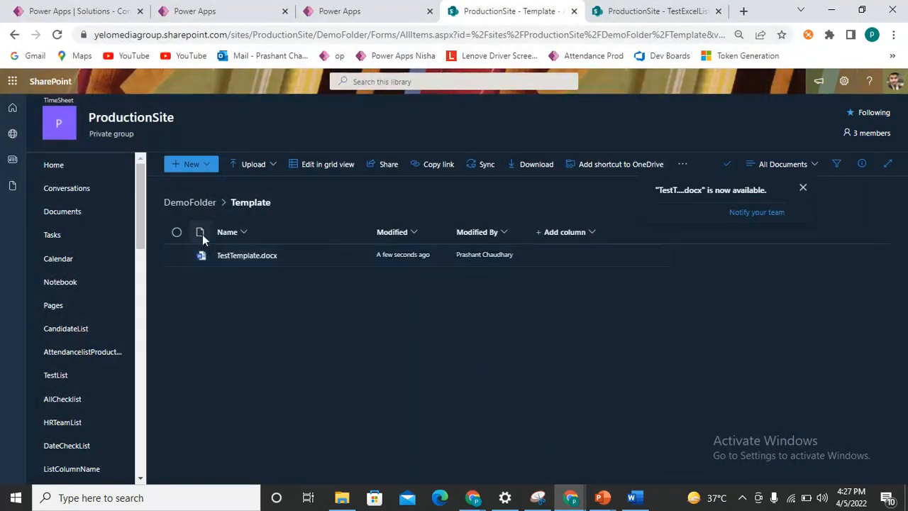
Return to the DemoFolder library root and create a folder named "Pdf" there.
{"action": "left_click", "coordinate": [193, 203]}
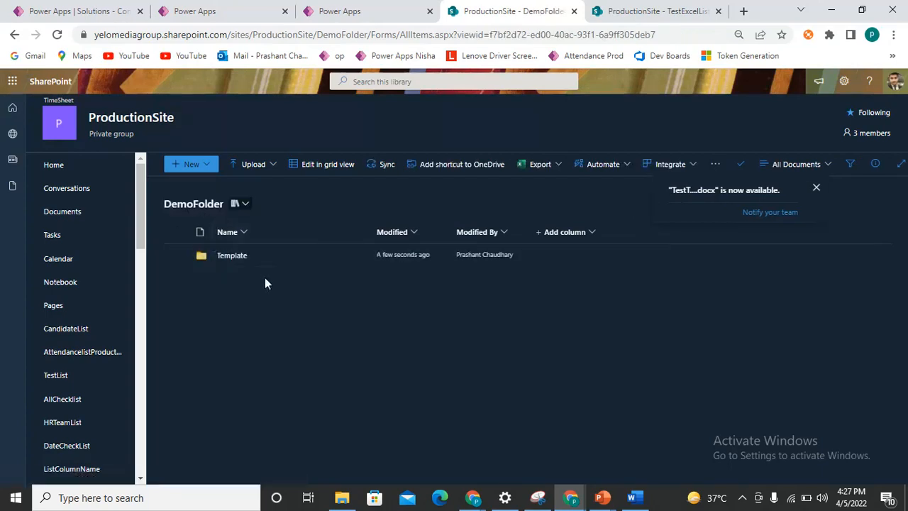
{"action": "left_click", "coordinate": [202, 164]}
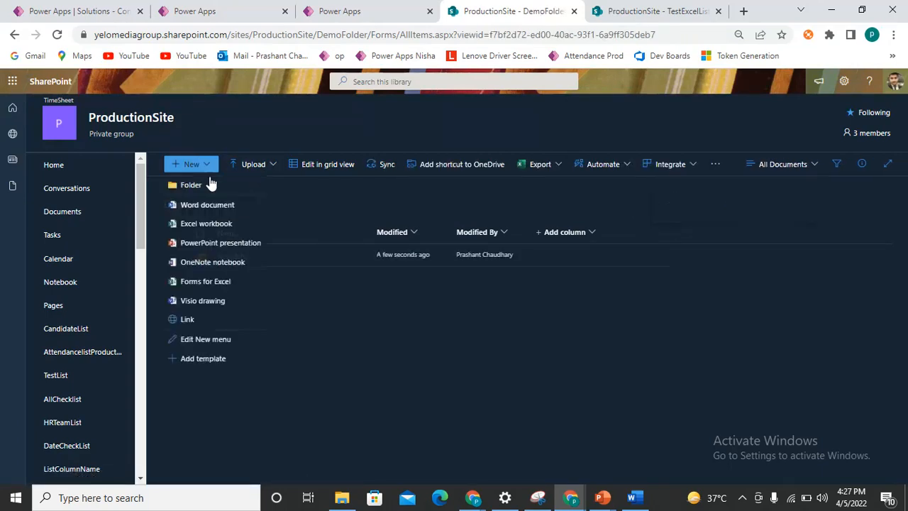
{"action": "left_click", "coordinate": [211, 186]}
{"action": "type", "text": "F"}
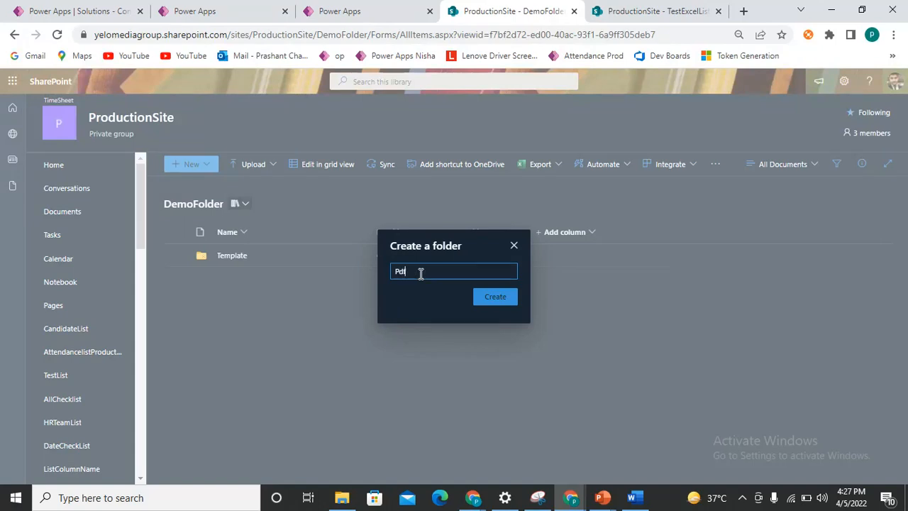
{"action": "left_click", "coordinate": [494, 297]}
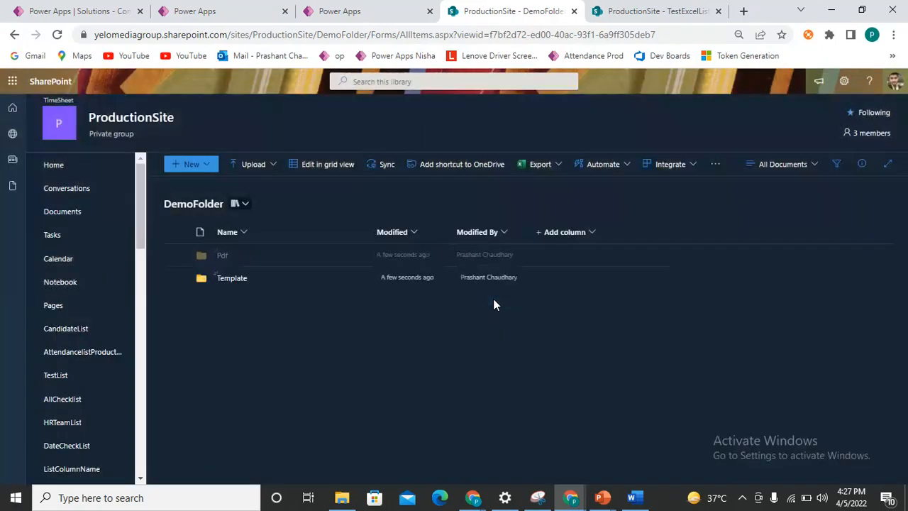
Switch to the DeployTestingApp canvas in Power Apps, insert a button on the blank screen and enlarge it to about 235 by 110.
{"action": "left_click", "coordinate": [359, 13]}
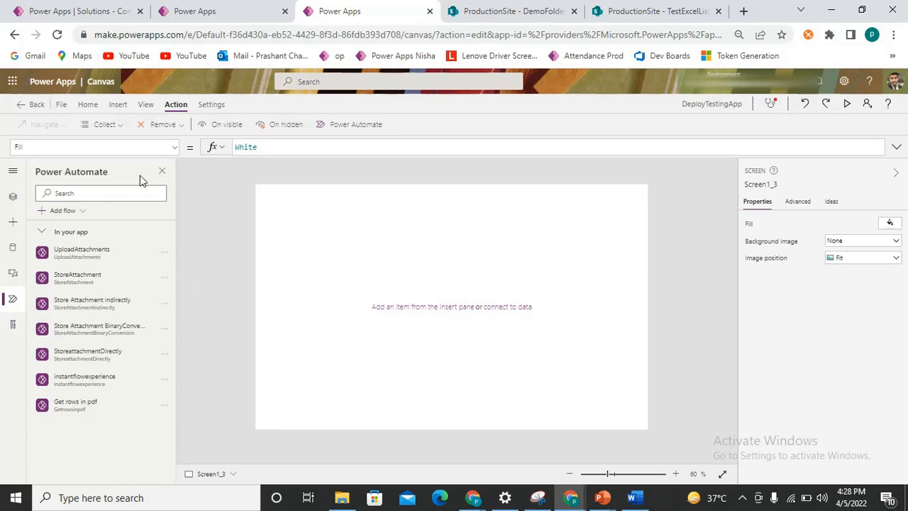
{"action": "left_click", "coordinate": [118, 104]}
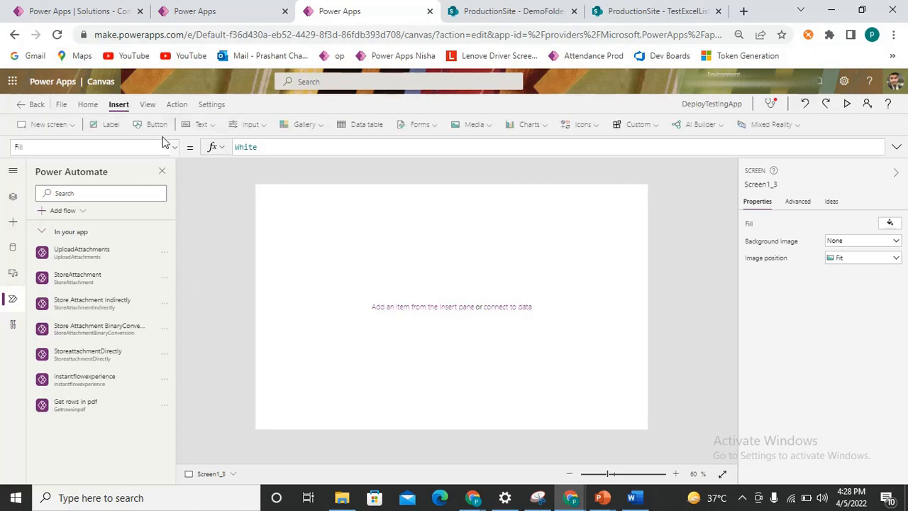
{"action": "left_click", "coordinate": [155, 124]}
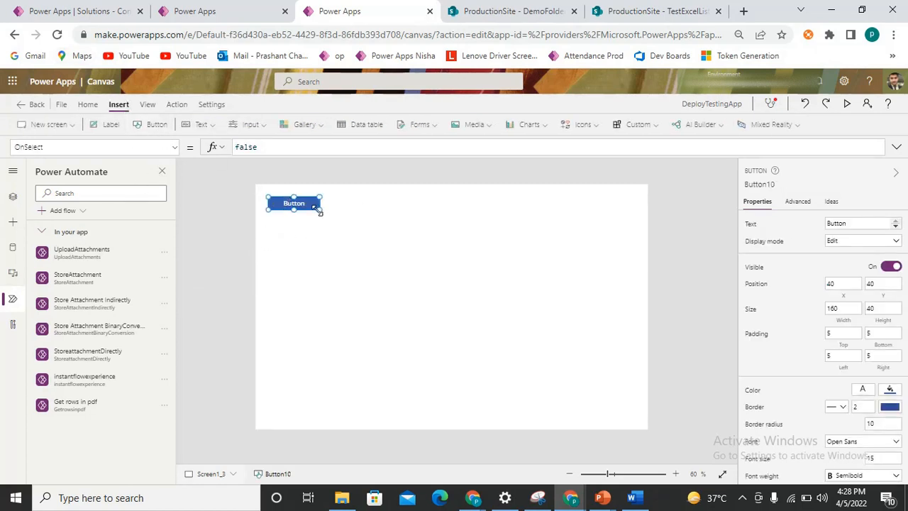
{"action": "left_click_drag", "start_coordinate": [320, 210], "coordinate": [345, 233]}
Create a new Power Automate flow from blank for the selected button.
{"action": "left_click", "coordinate": [176, 105]}
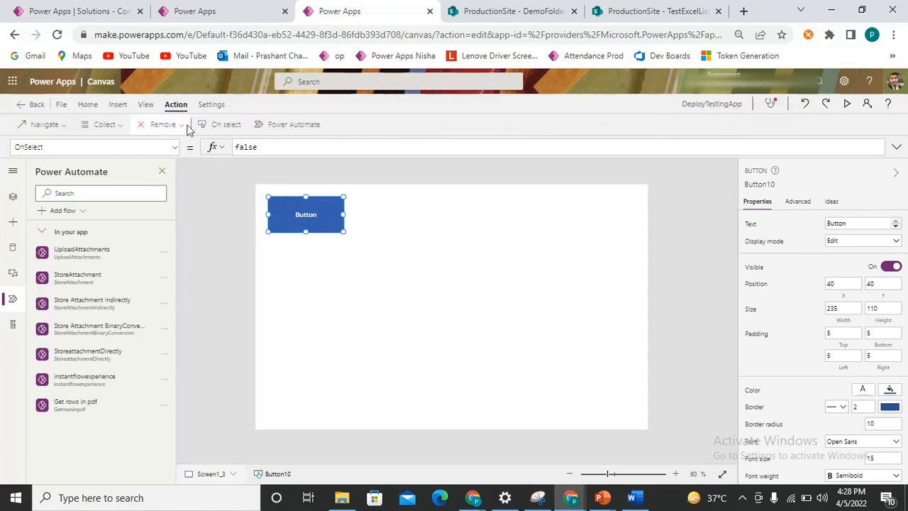
{"action": "left_click", "coordinate": [63, 211]}
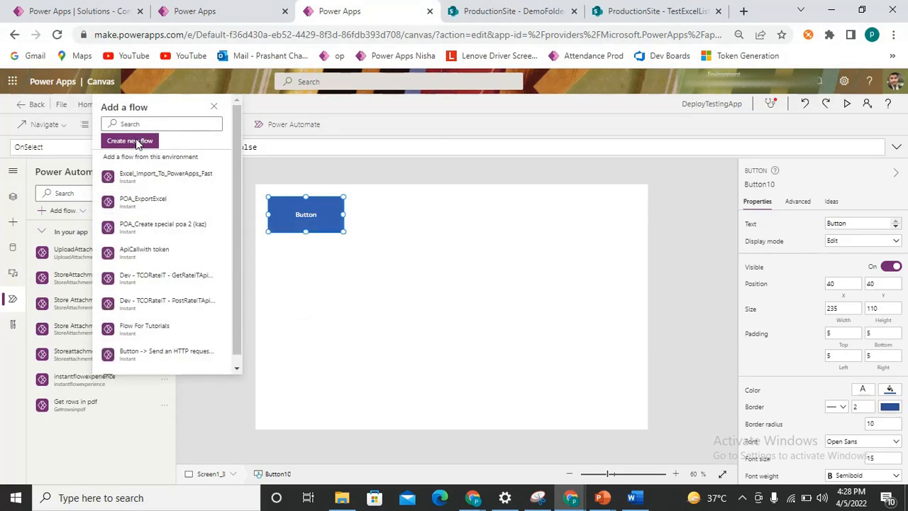
{"action": "left_click", "coordinate": [137, 141]}
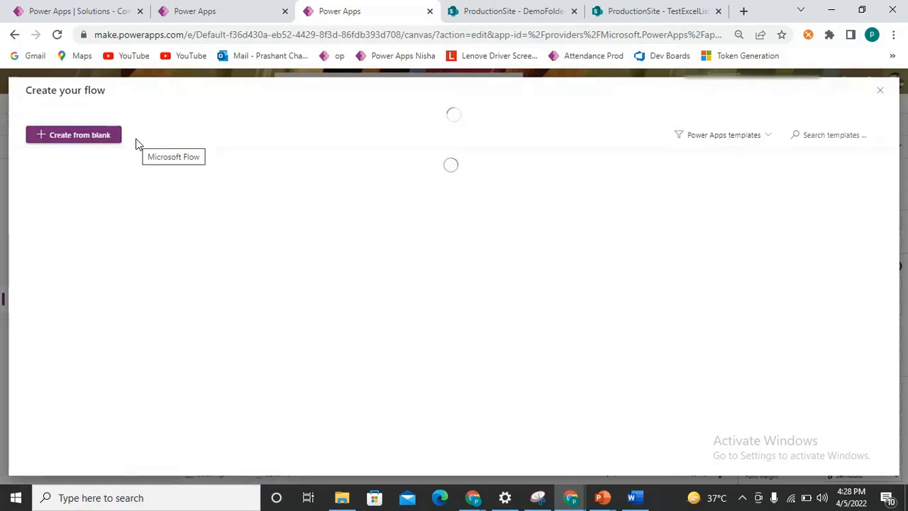
{"action": "left_click", "coordinate": [93, 113]}
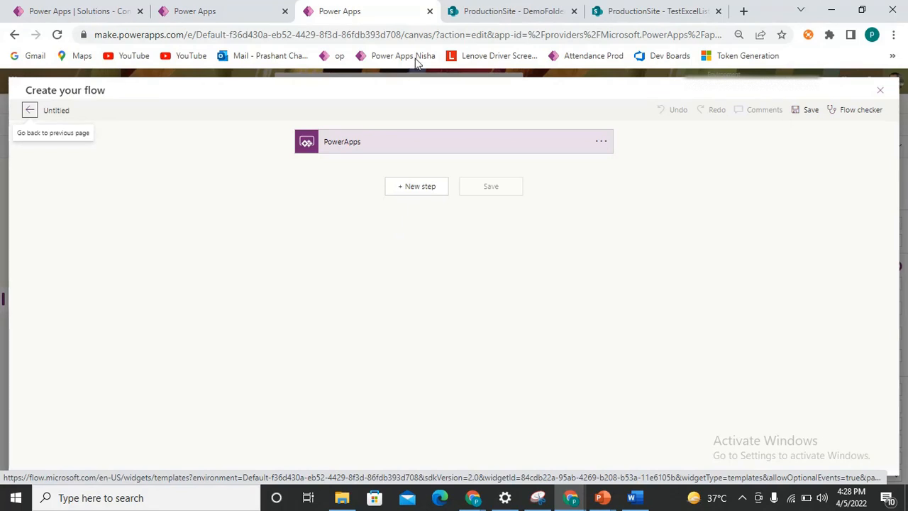
Add an Initialize variable action after the PowerApps trigger, with the name SrNo and the type Integer.
{"action": "left_click", "coordinate": [417, 186]}
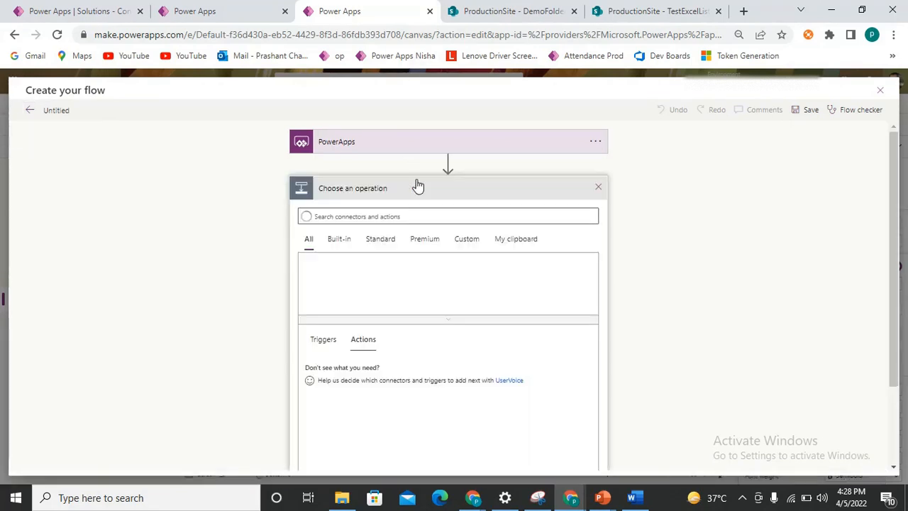
{"action": "left_click", "coordinate": [635, 495]}
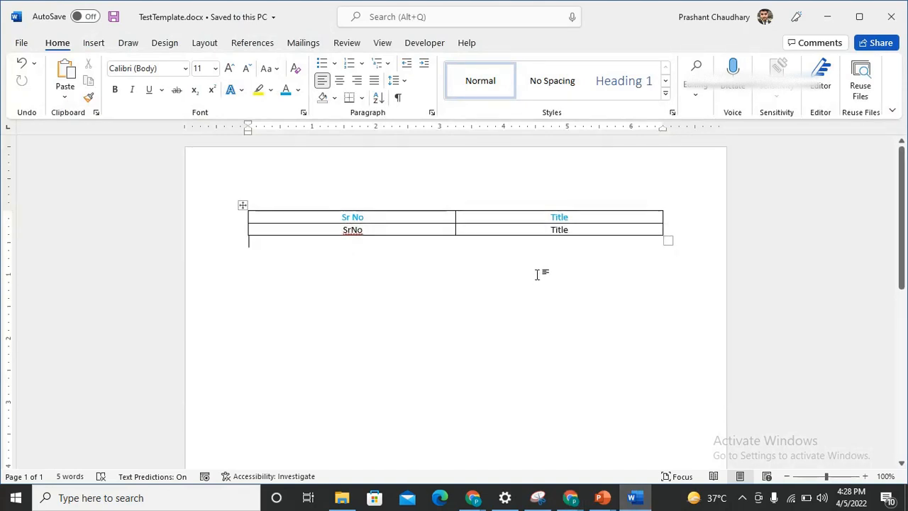
{"action": "key", "text": "alt+Tab"}
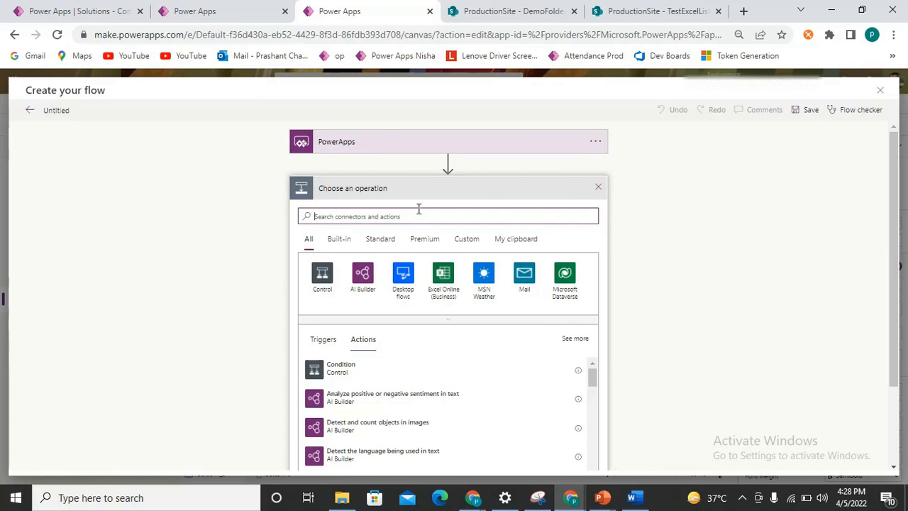
{"action": "type", "text": "init"}
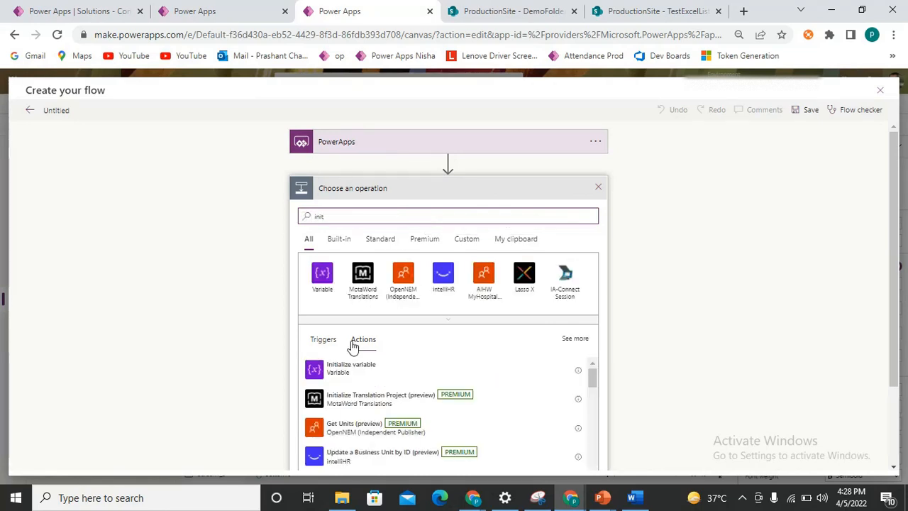
{"action": "left_click", "coordinate": [351, 368]}
{"action": "left_click", "coordinate": [400, 212]}
{"action": "type", "text": "St"}
{"action": "type", "text": "No"}
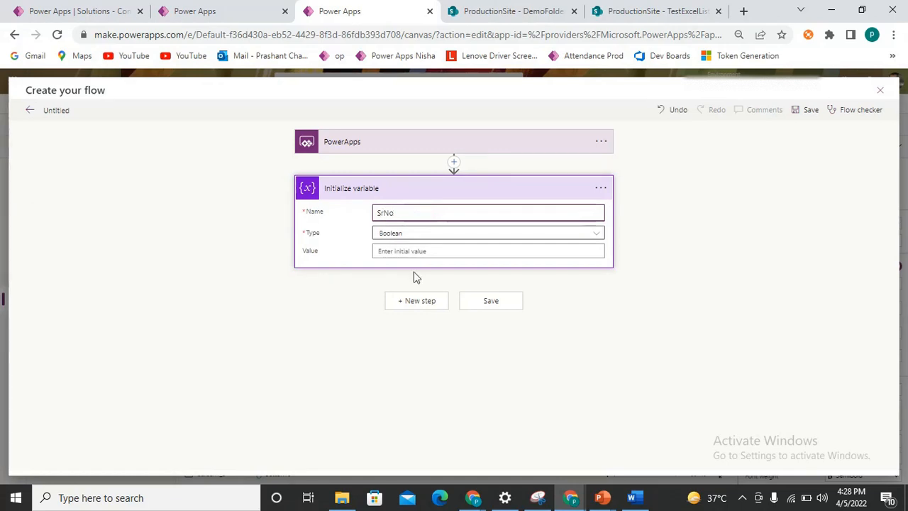
{"action": "left_click", "coordinate": [428, 234]}
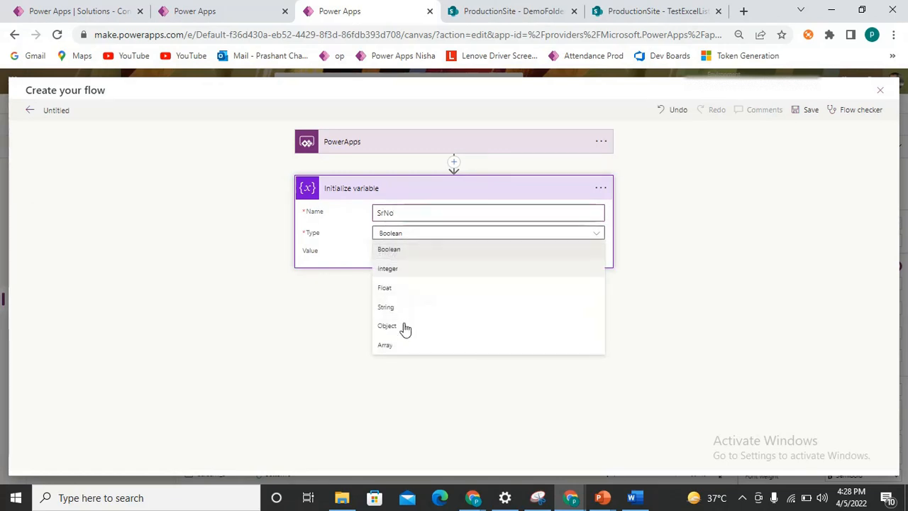
{"action": "left_click", "coordinate": [406, 268]}
{"action": "left_click", "coordinate": [450, 190]}
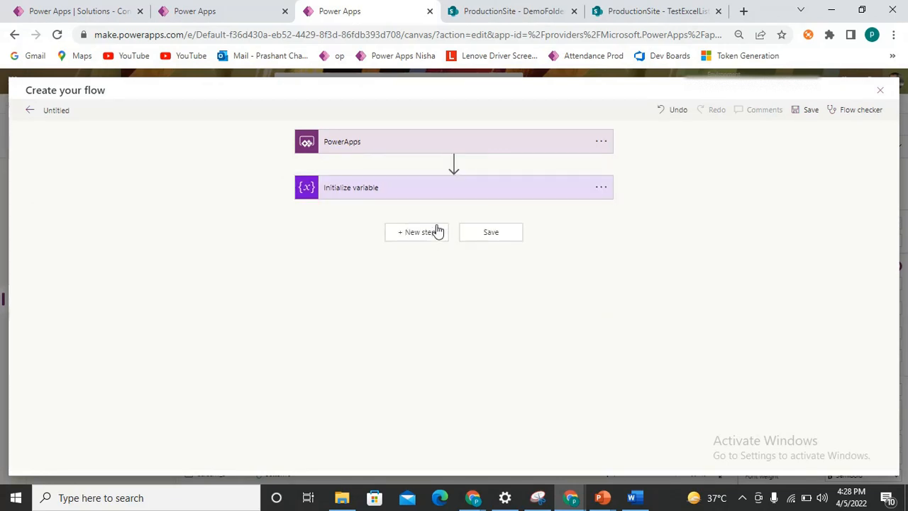
Add a second Initialize variable action with the name Table and the type Array.
{"action": "left_click", "coordinate": [436, 231]}
{"action": "type", "text": "inity"}
{"action": "key", "text": "BackSpace"}
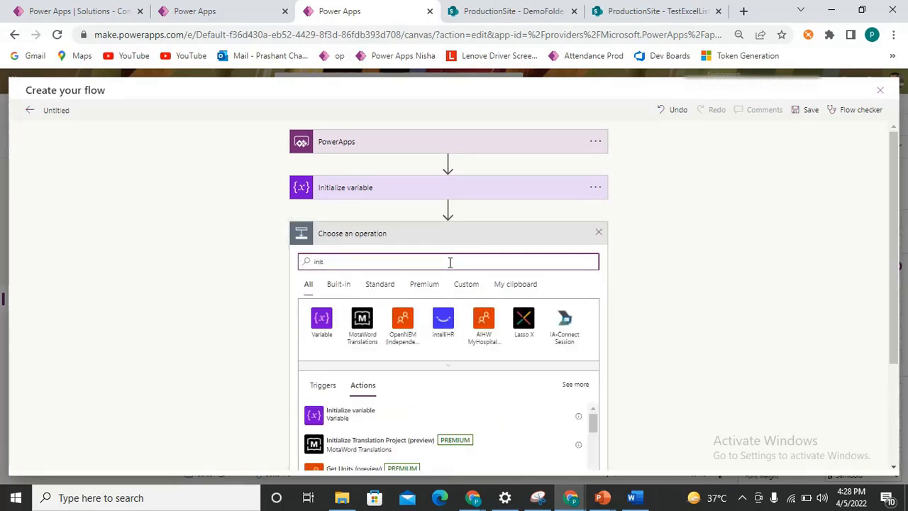
{"action": "left_click", "coordinate": [422, 417]}
{"action": "left_click", "coordinate": [426, 253]}
{"action": "type", "text": "Table"}
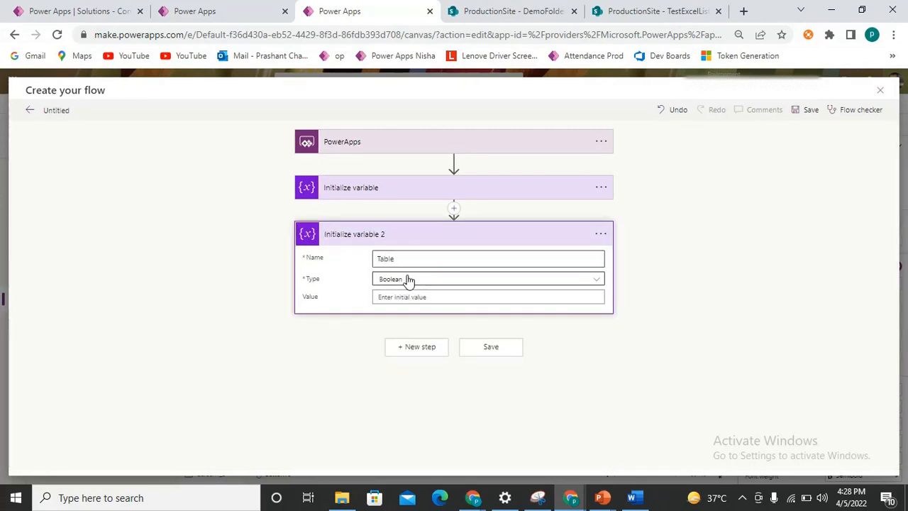
{"action": "left_click", "coordinate": [406, 280]}
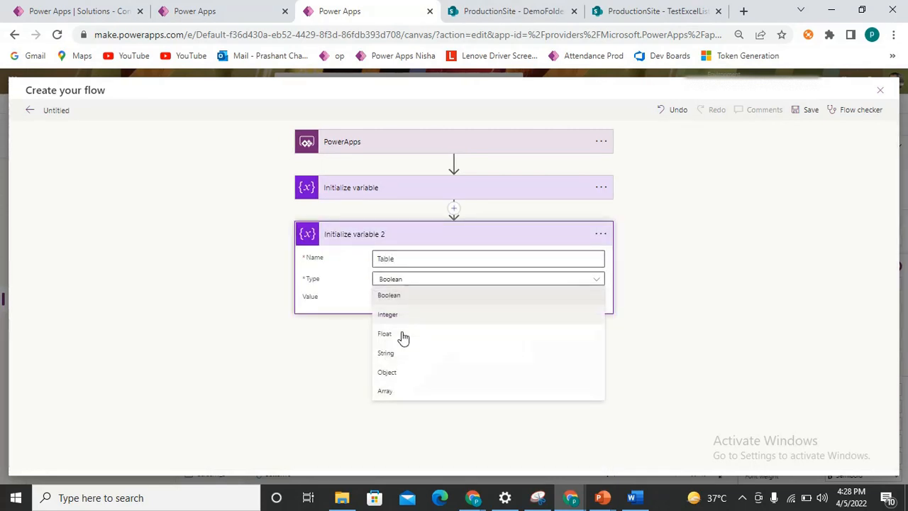
{"action": "left_click", "coordinate": [403, 394]}
{"action": "left_click", "coordinate": [433, 234]}
Add a SharePoint Get items action with ProductionSite as the site address and TestExcelList as the list.
{"action": "left_click", "coordinate": [419, 278]}
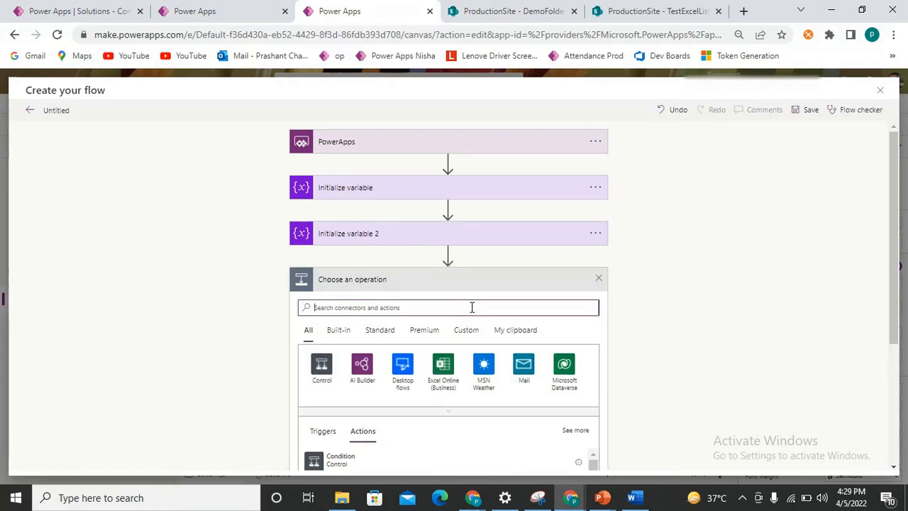
{"action": "type", "text": "get items"}
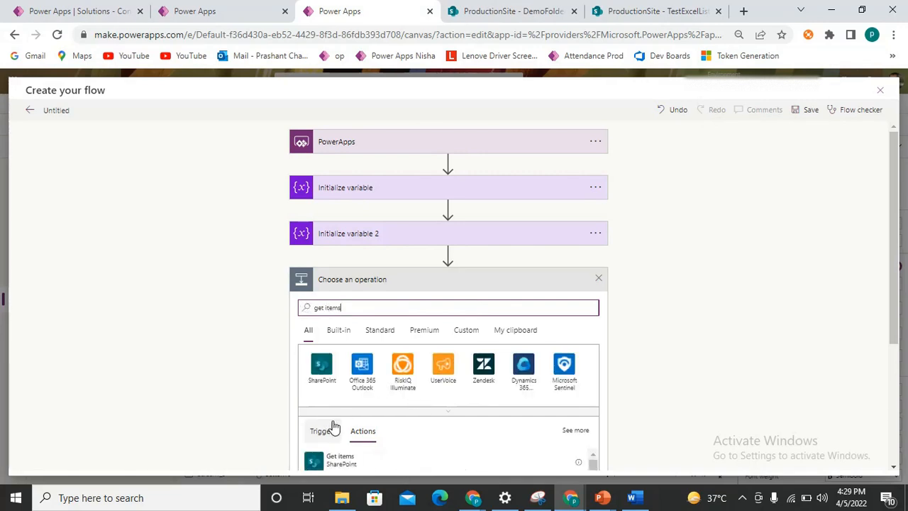
{"action": "left_click", "coordinate": [358, 461]}
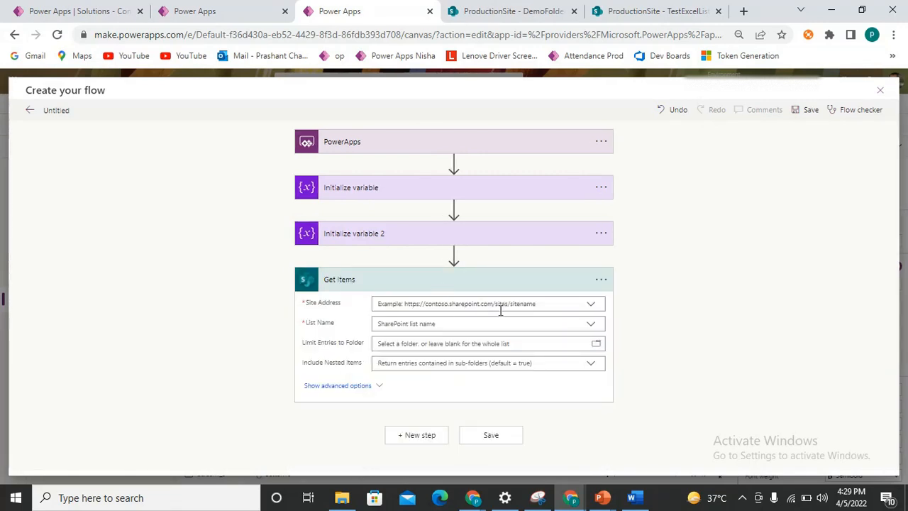
{"action": "type", "text": "prod"}
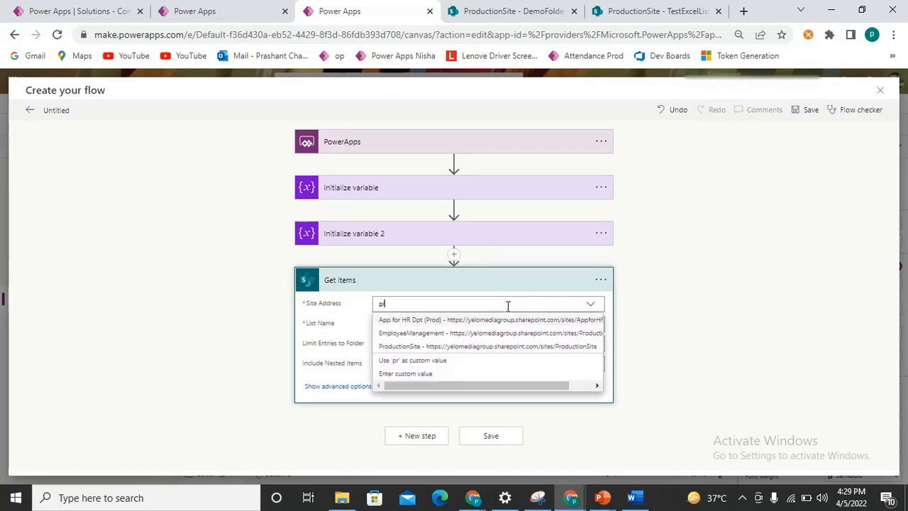
{"action": "left_click", "coordinate": [447, 346]}
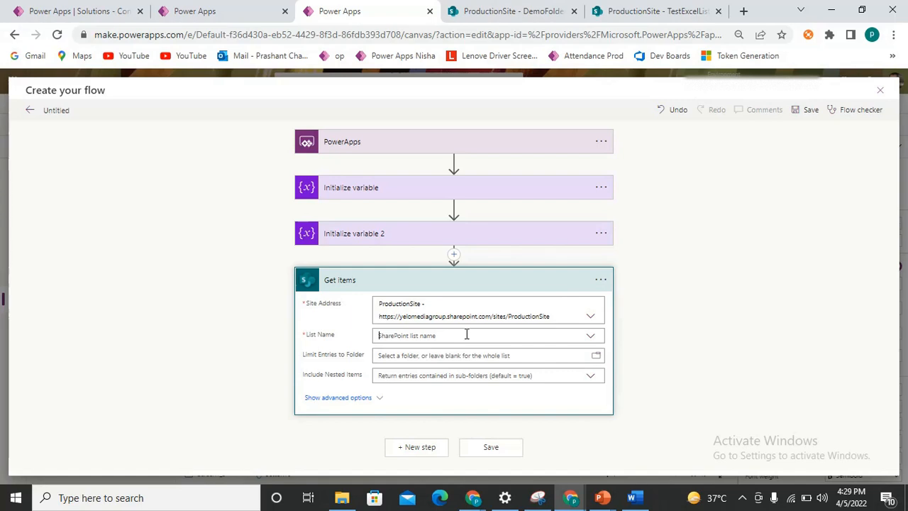
{"action": "left_click", "coordinate": [466, 334]}
{"action": "type", "text": "test"}
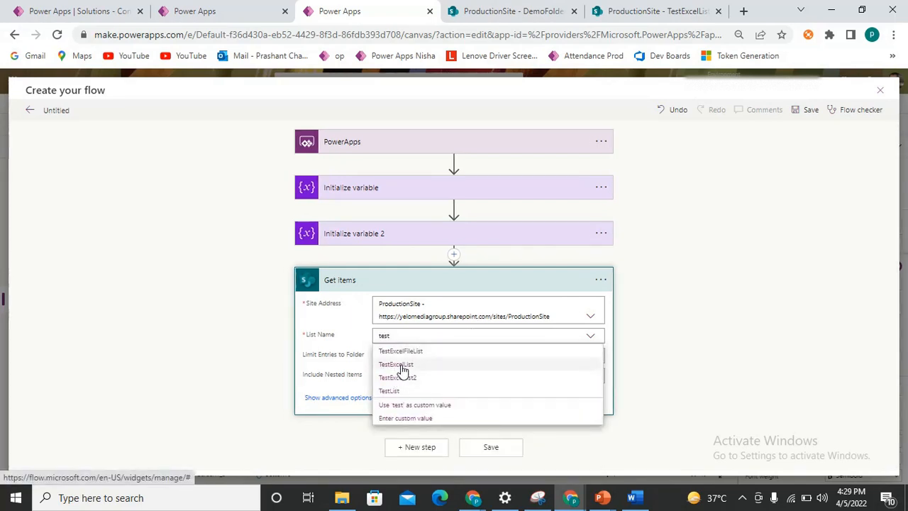
{"action": "left_click", "coordinate": [400, 364]}
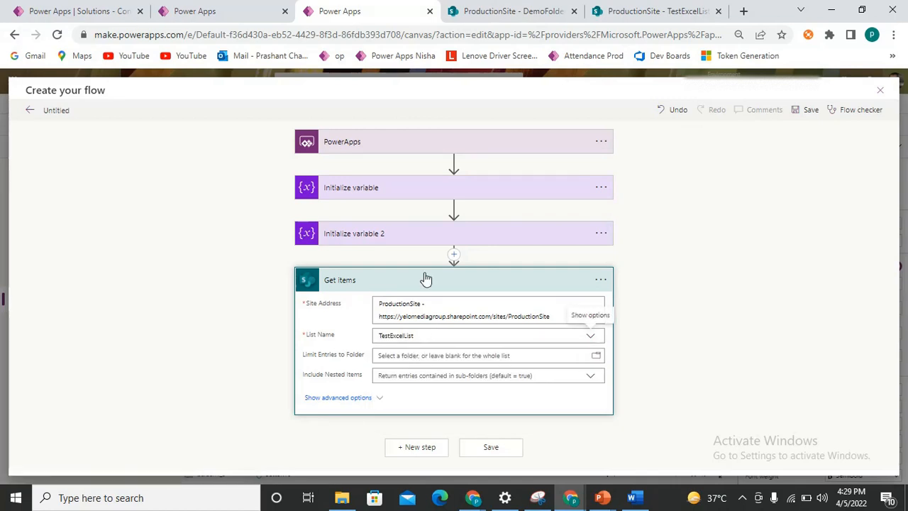
Show the advanced options of the Get items action and set its Top Count to 10.
{"action": "left_click", "coordinate": [376, 405]}
{"action": "scroll", "coordinate": [549, 314], "scroll_direction": "down", "scroll_amount": 2}
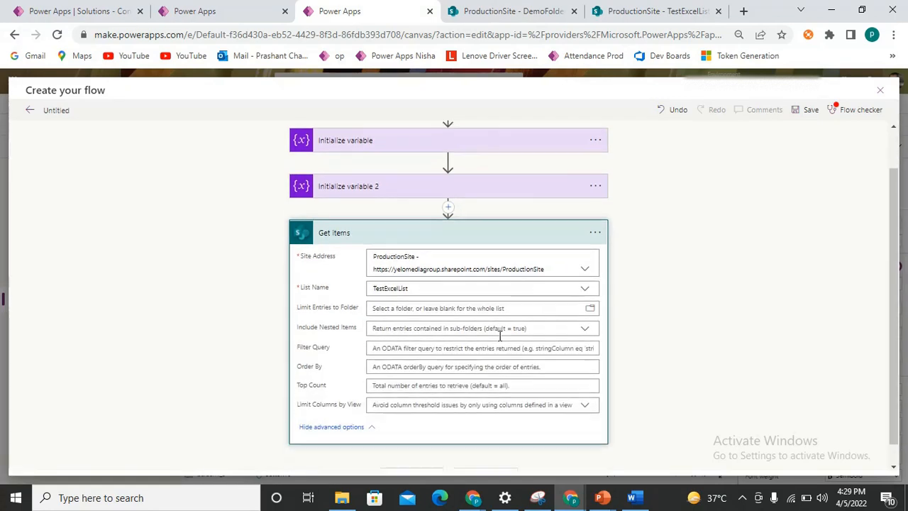
{"action": "left_click", "coordinate": [383, 368]}
{"action": "type", "text": "10"}
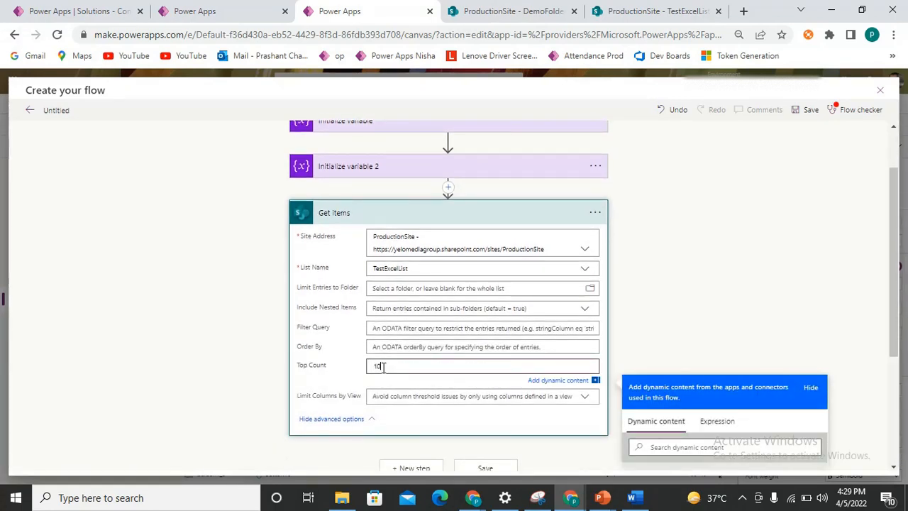
Add an Append to array variable action after Get items and choose Table as its variable name.
{"action": "left_click", "coordinate": [476, 217]}
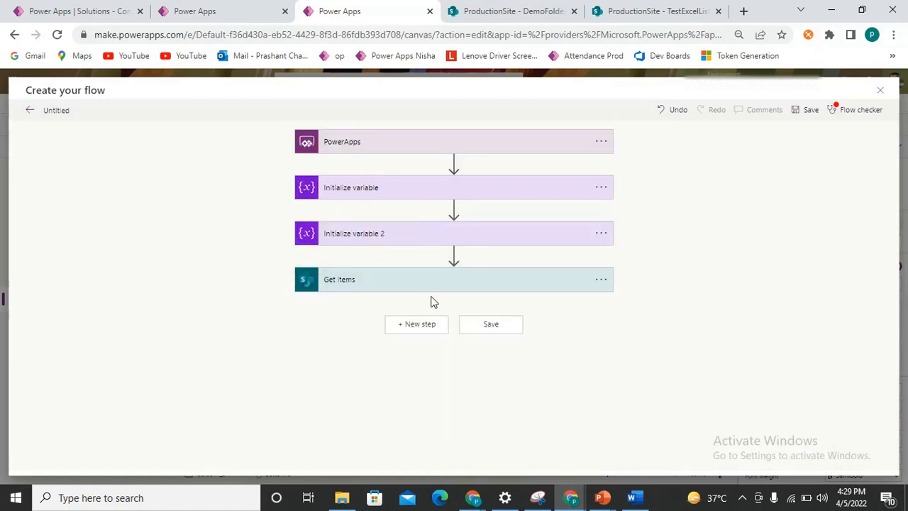
{"action": "left_click", "coordinate": [416, 324]}
{"action": "scroll", "coordinate": [603, 323], "scroll_direction": "down", "scroll_amount": 2}
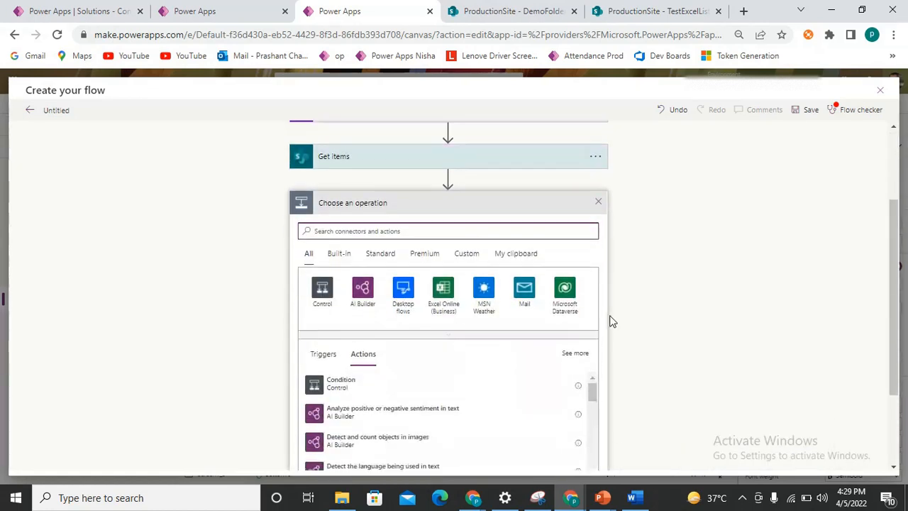
{"action": "left_click", "coordinate": [456, 224]}
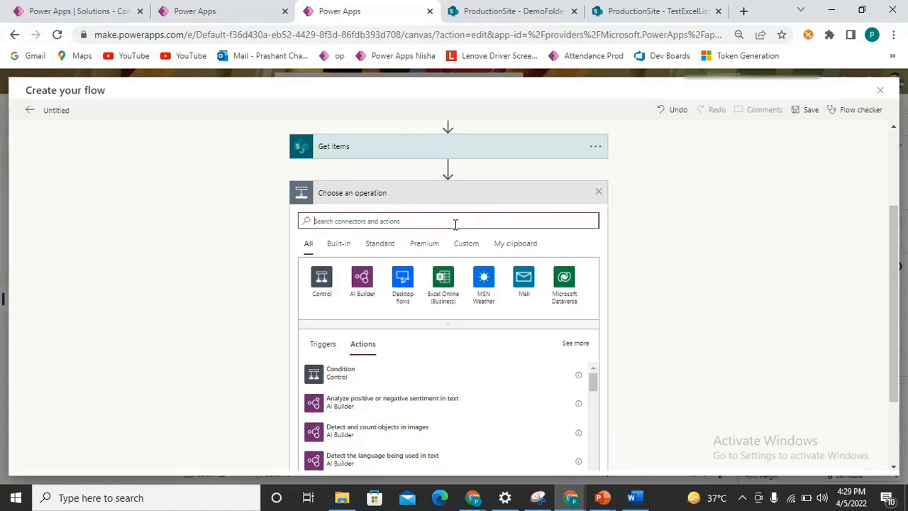
{"action": "type", "text": "a"}
{"action": "key", "text": "BackSpace"}
{"action": "type", "text": "a"}
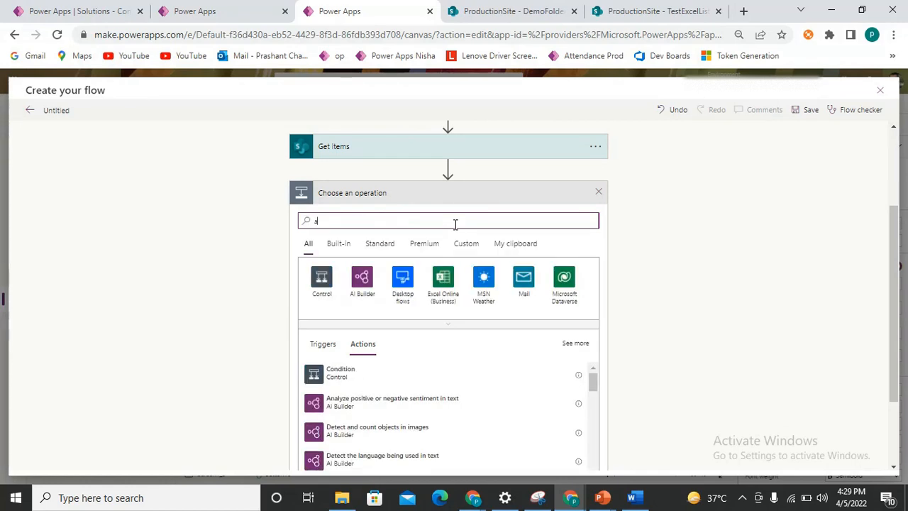
{"action": "type", "text": "ppend"}
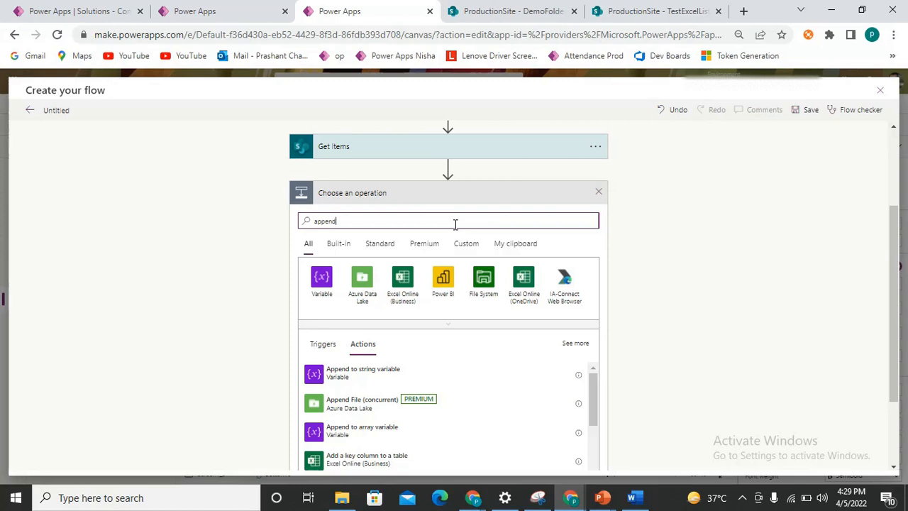
{"action": "left_click", "coordinate": [357, 434]}
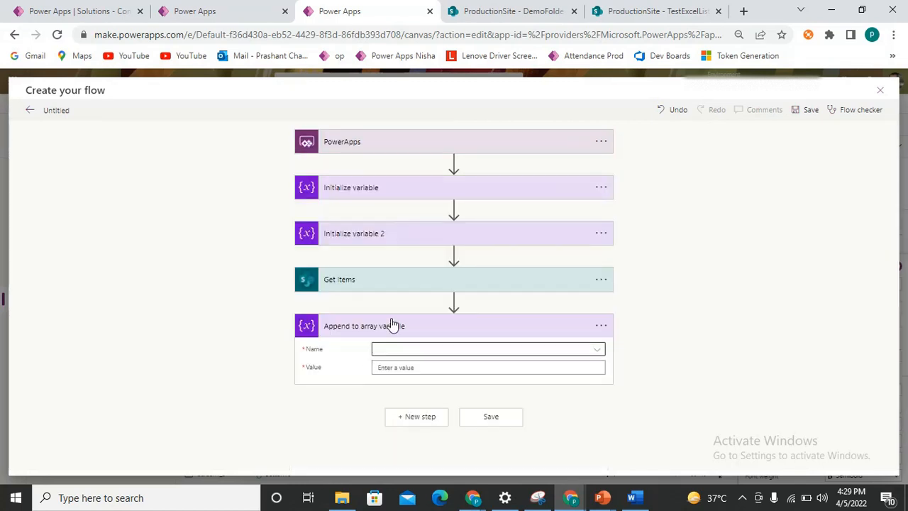
{"action": "left_click", "coordinate": [455, 350]}
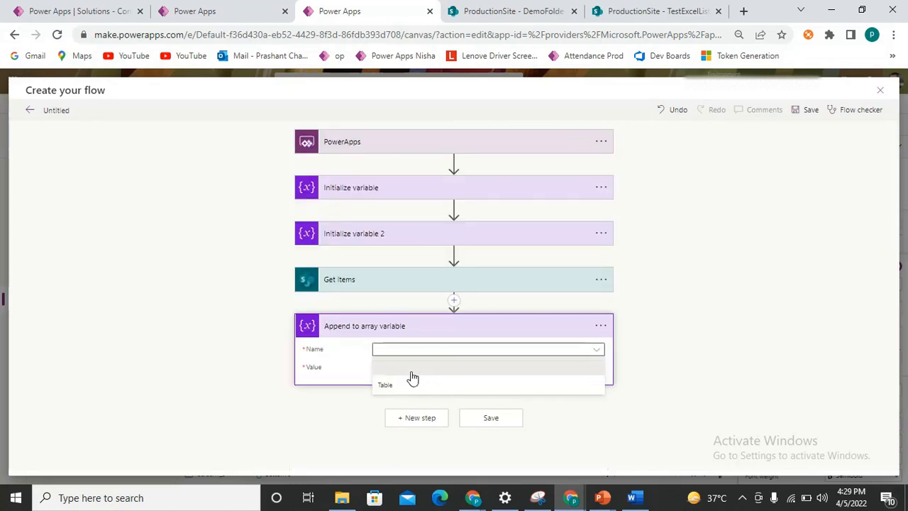
{"action": "left_click", "coordinate": [408, 381]}
Start a JSON object in the append action's Value, mapping the "SrNo" key to the SrNo variable.
{"action": "left_click", "coordinate": [415, 367]}
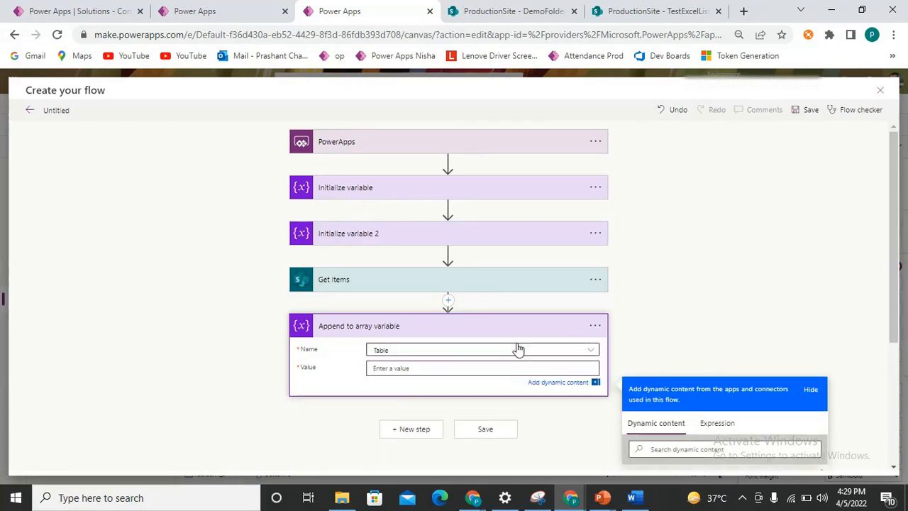
{"action": "type", "text": "{"}
{"action": "key", "text": "Return"}
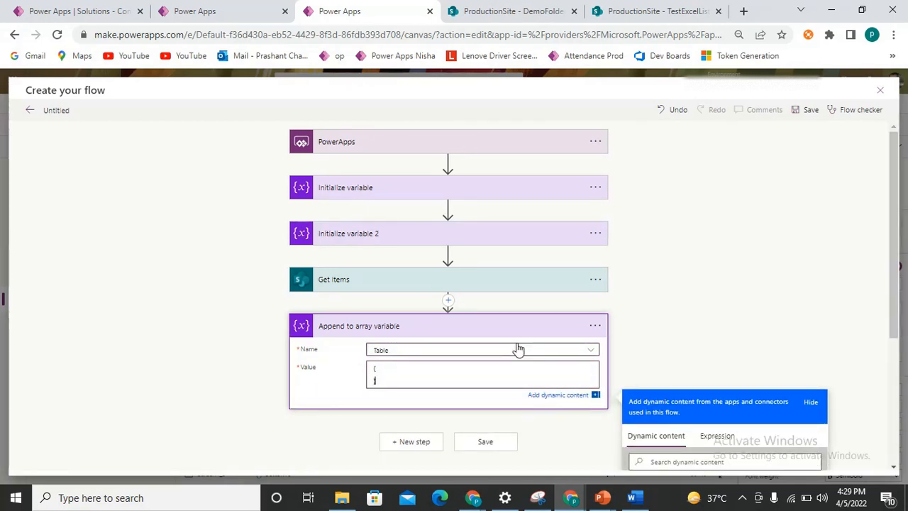
{"action": "key", "text": "Return"}
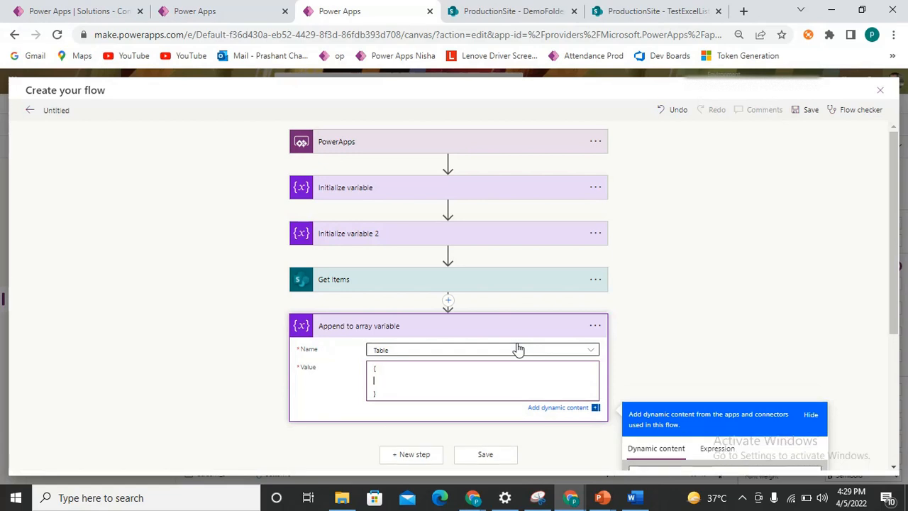
{"action": "type", "text": "\"SrNo\""}
{"action": "scroll", "coordinate": [608, 317], "scroll_direction": "down", "scroll_amount": 3}
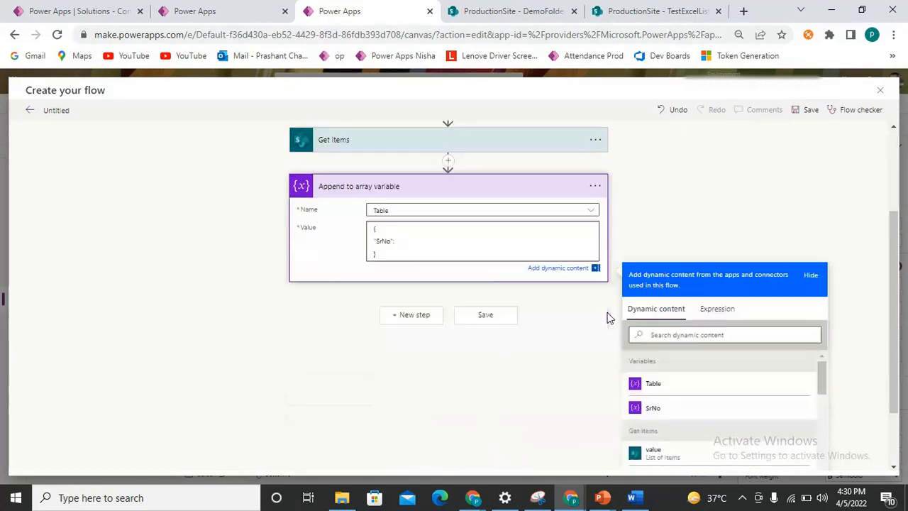
{"action": "left_click", "coordinate": [656, 349]}
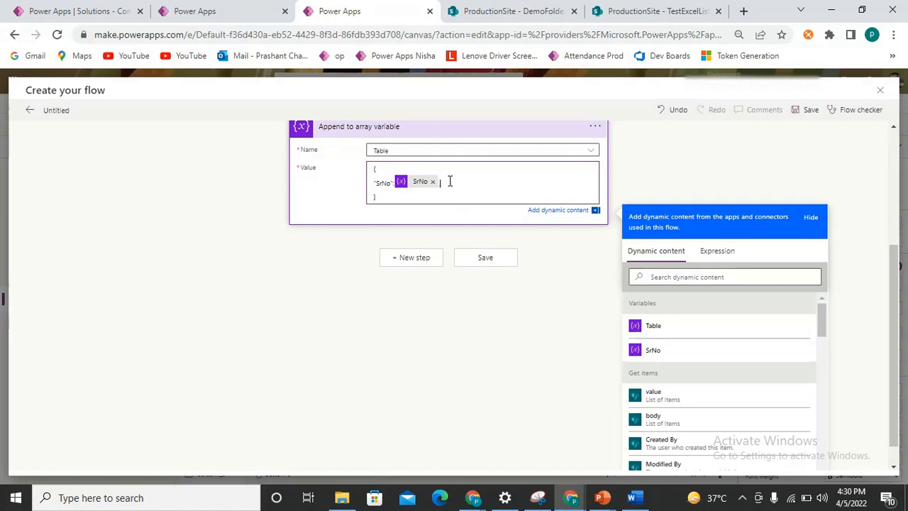
Add a "Title" key to the JSON object and map it to the Title content from Get items.
{"action": "key", "text": "Return"}
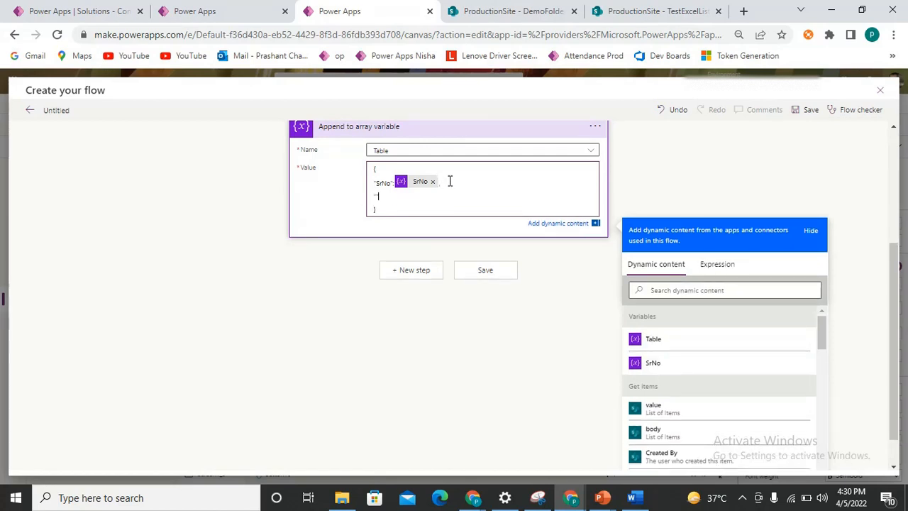
{"action": "type", "text": "Title\":"}
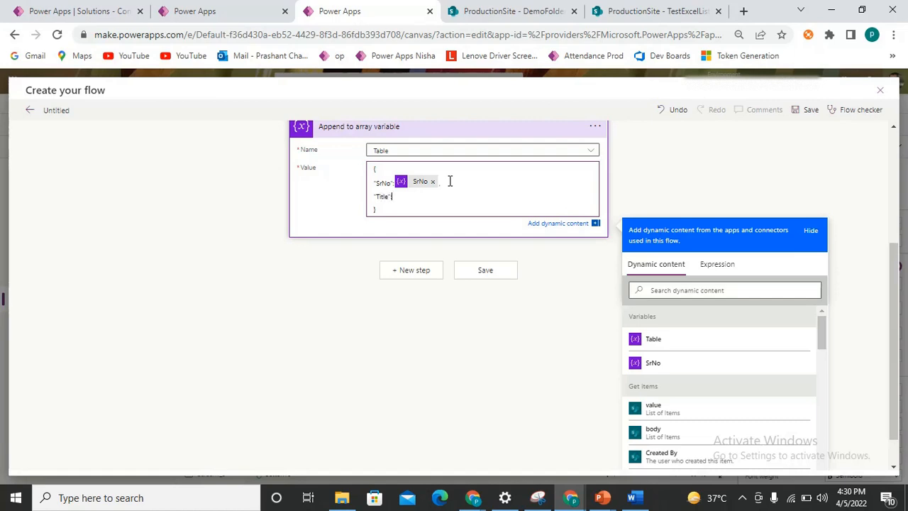
{"action": "left_click", "coordinate": [692, 291]}
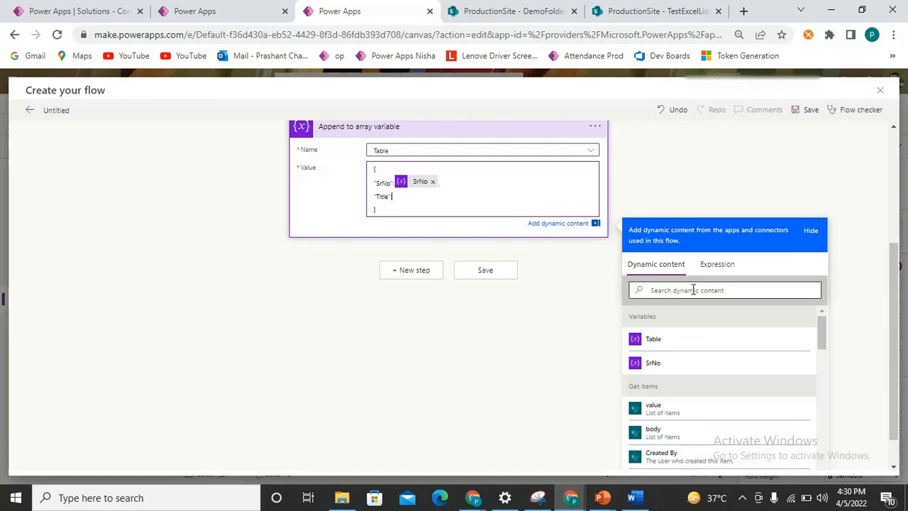
{"action": "type", "text": "tit"}
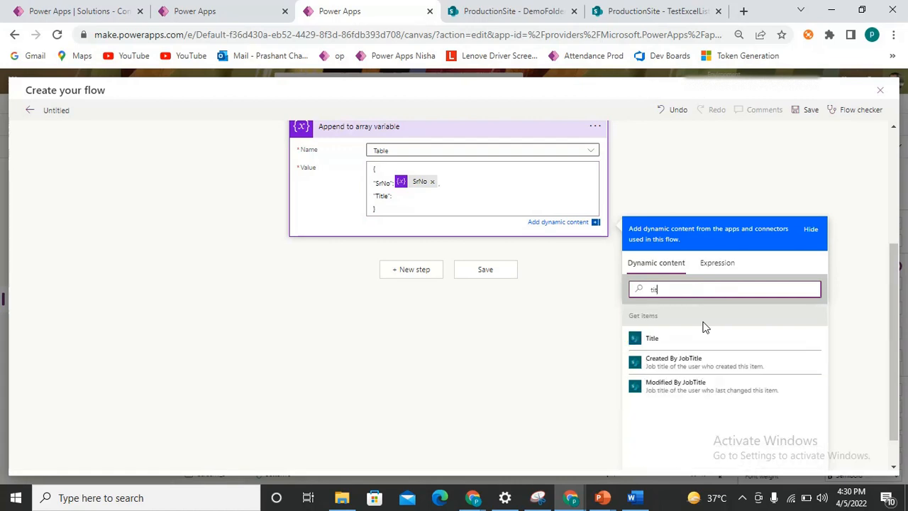
{"action": "left_click", "coordinate": [671, 339]}
{"action": "left_click", "coordinate": [578, 282]}
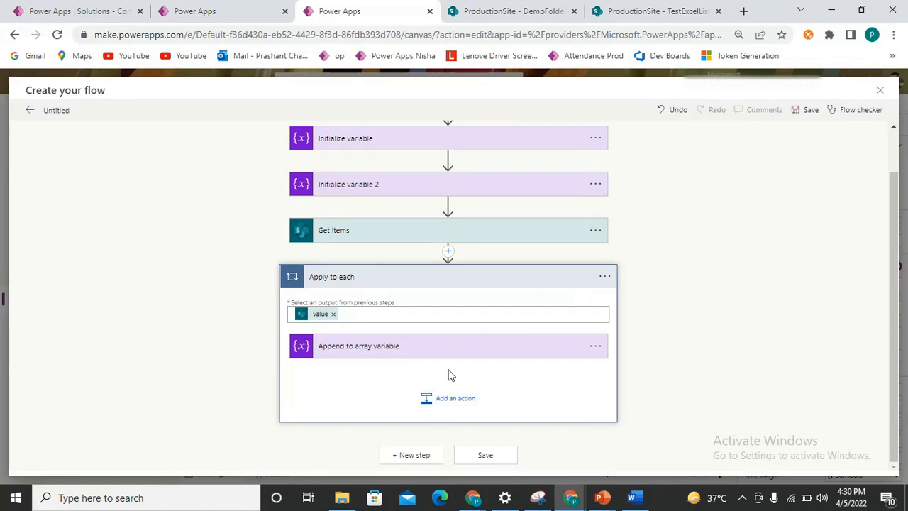
Add an Increment variable action inside the Apply to each loop, with the name SrNo and the value 1.
{"action": "left_click", "coordinate": [452, 398]}
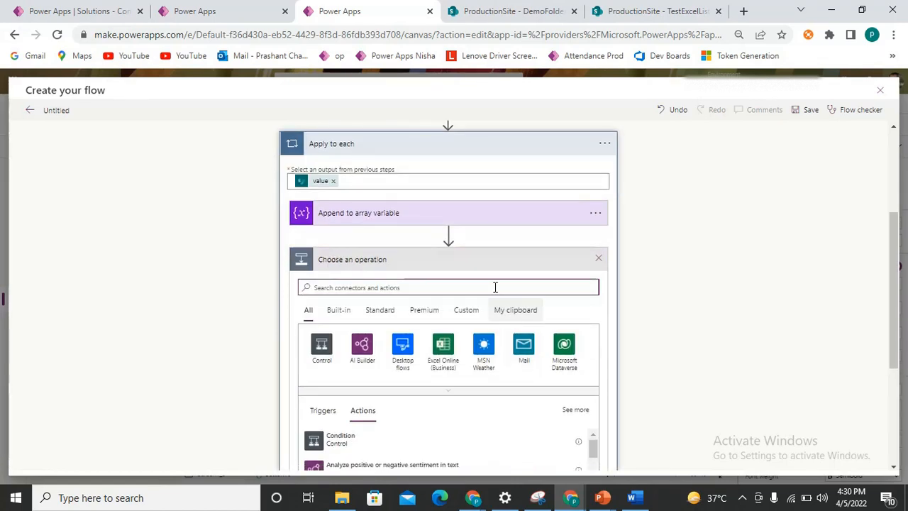
{"action": "type", "text": "incre"}
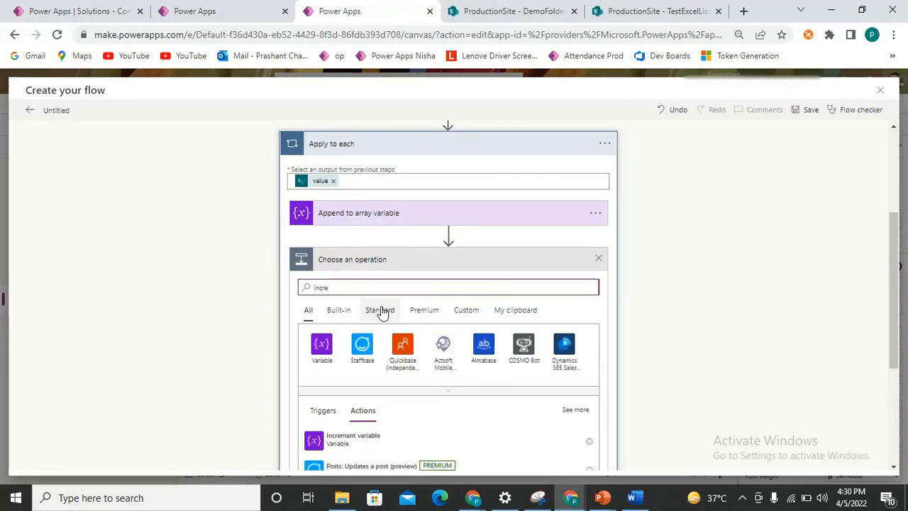
{"action": "left_click", "coordinate": [350, 441]}
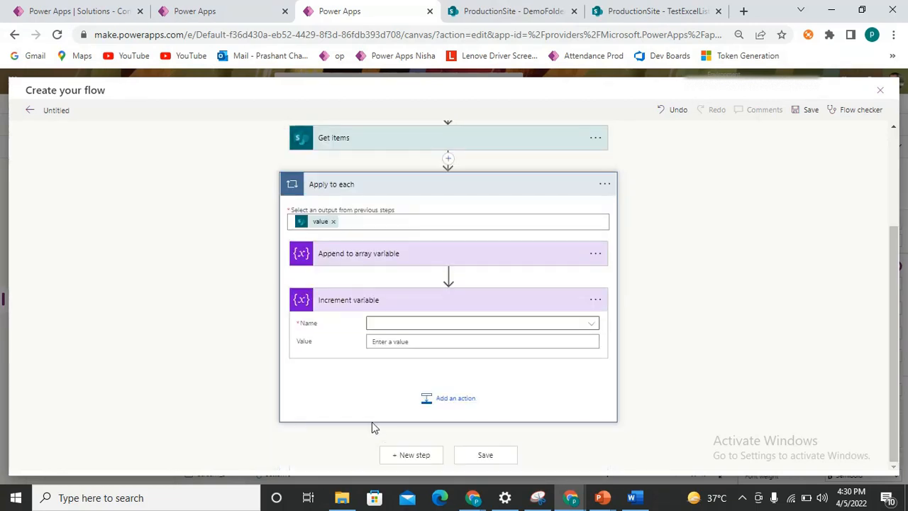
{"action": "left_click", "coordinate": [436, 324]}
{"action": "left_click", "coordinate": [410, 359]}
{"action": "left_click", "coordinate": [415, 341]}
{"action": "type", "text": "1"}
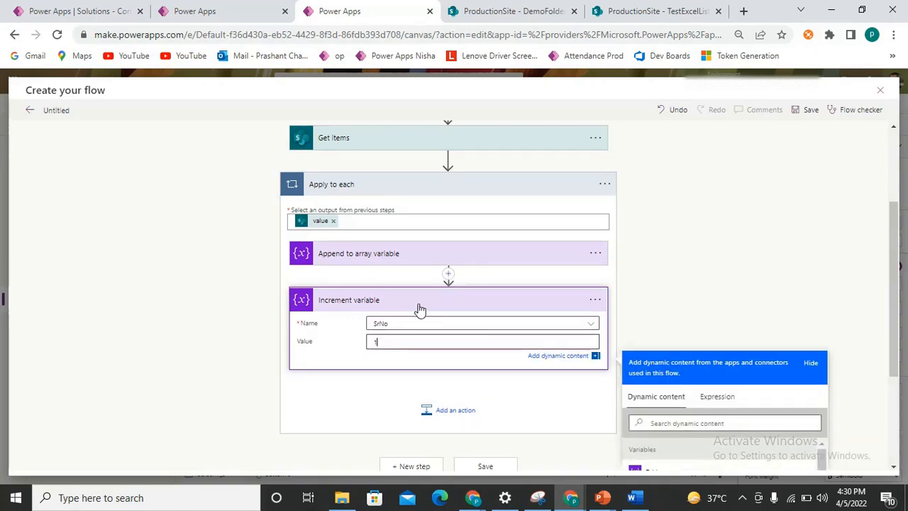
Reorder the Apply to each loop so Append to array variable follows Increment variable, and collapse the loop.
{"action": "left_click", "coordinate": [419, 307]}
{"action": "left_click_drag", "start_coordinate": [453, 310], "coordinate": [449, 376]}
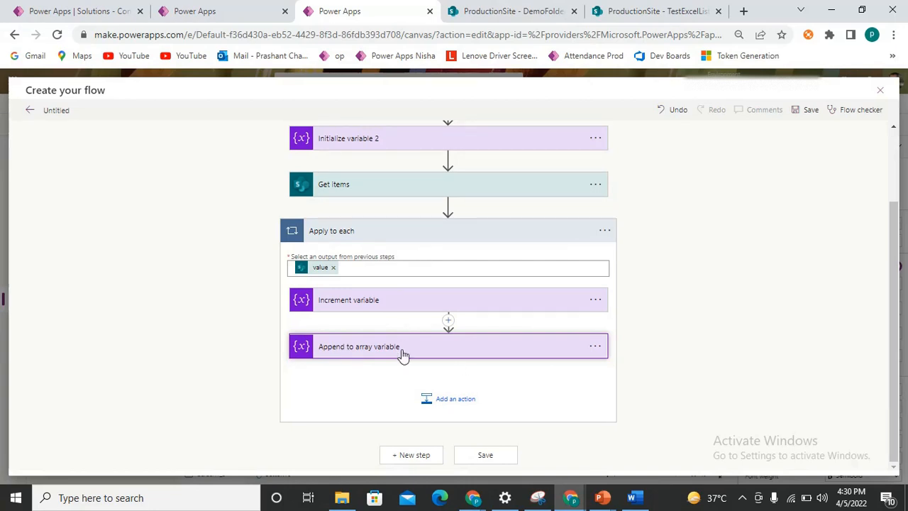
{"action": "left_click", "coordinate": [364, 231]}
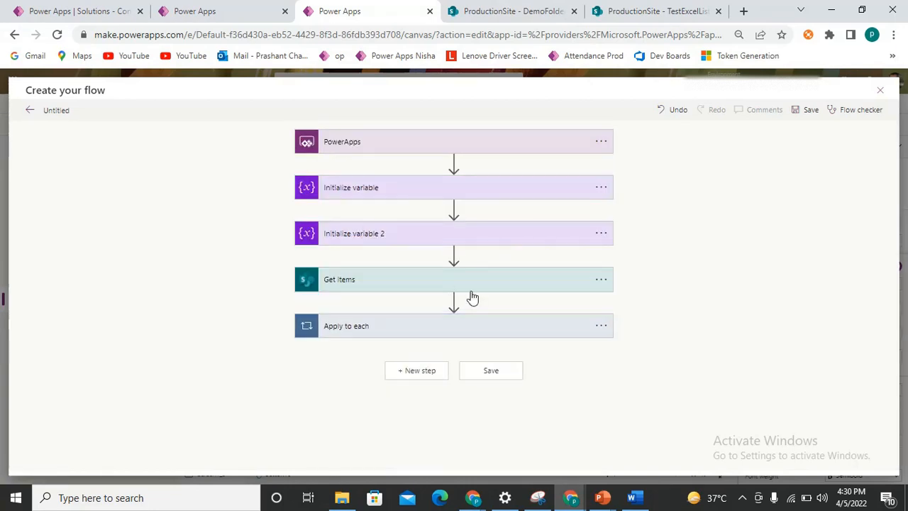
Add the Word Online (Business) action Populate a Microsoft Word template after the Apply to each loop.
{"action": "left_click", "coordinate": [428, 370]}
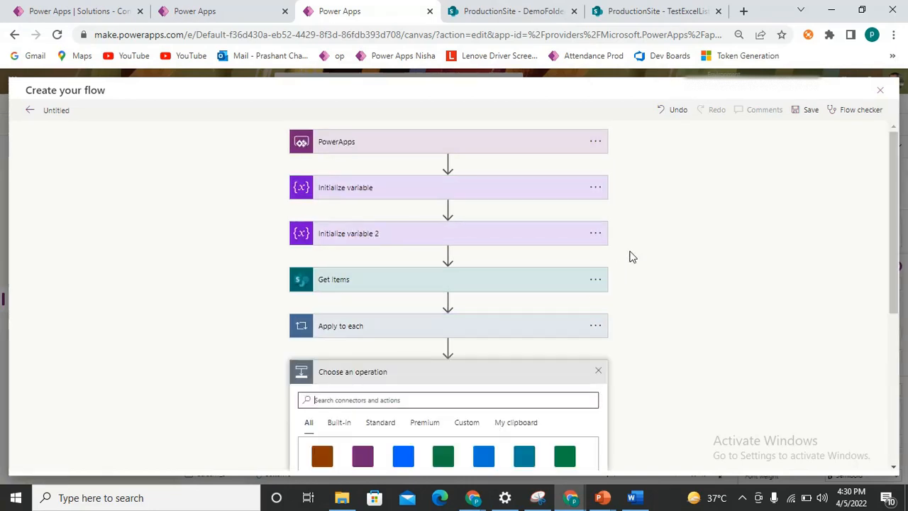
{"action": "scroll", "coordinate": [564, 263], "scroll_direction": "up", "scroll_amount": 2}
{"action": "scroll", "coordinate": [415, 327], "scroll_direction": "down", "scroll_amount": 1}
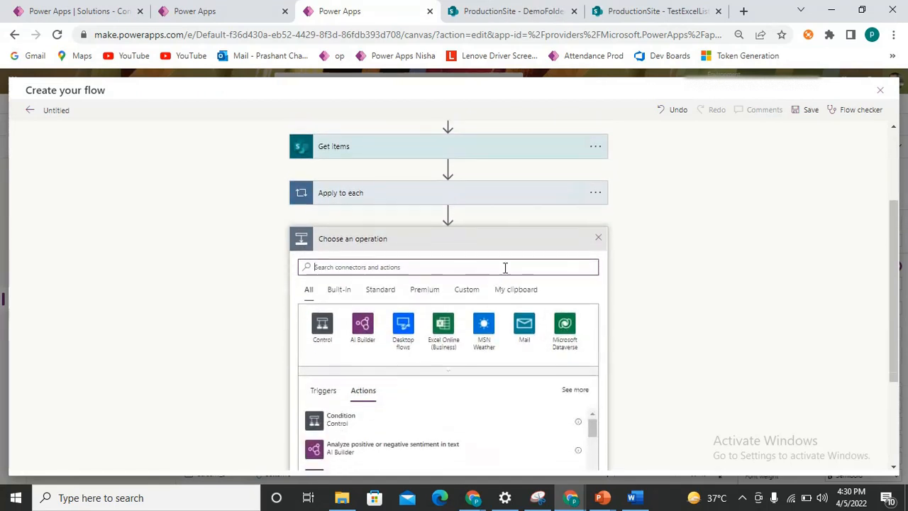
{"action": "type", "text": "word"}
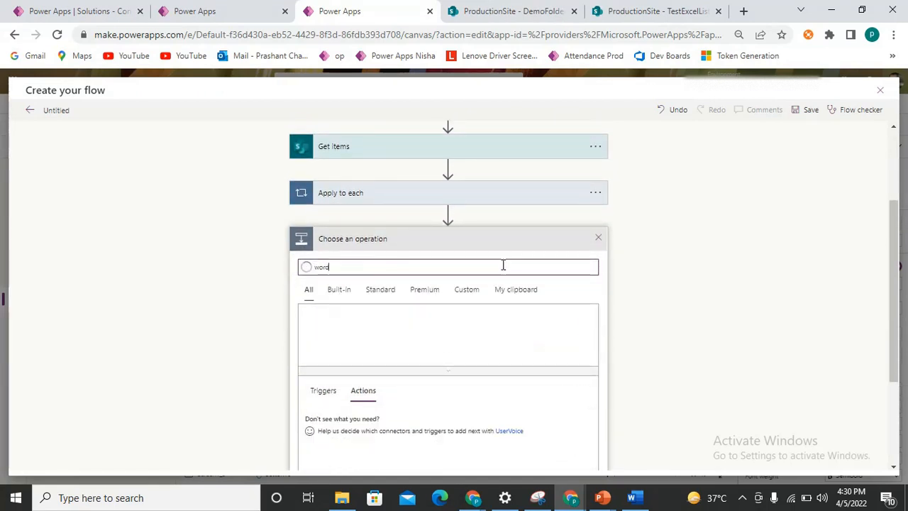
{"action": "left_click", "coordinate": [444, 328]}
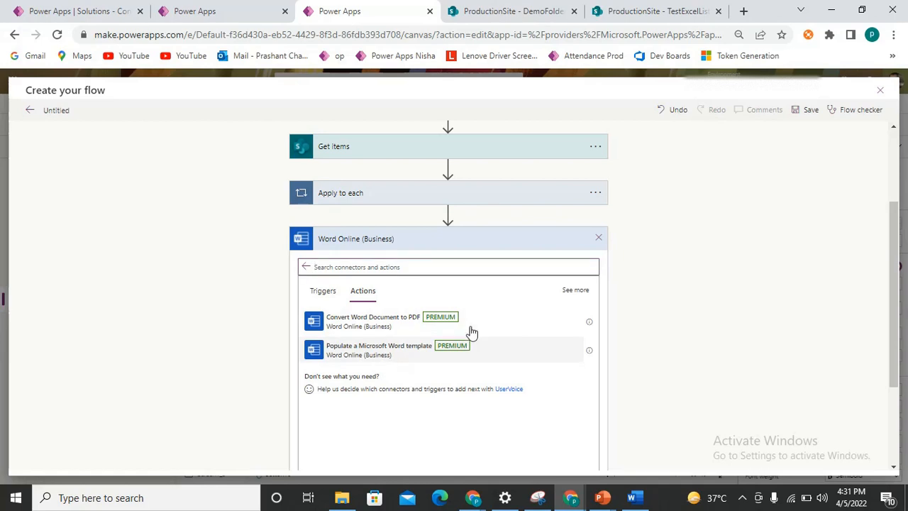
{"action": "left_click", "coordinate": [398, 355]}
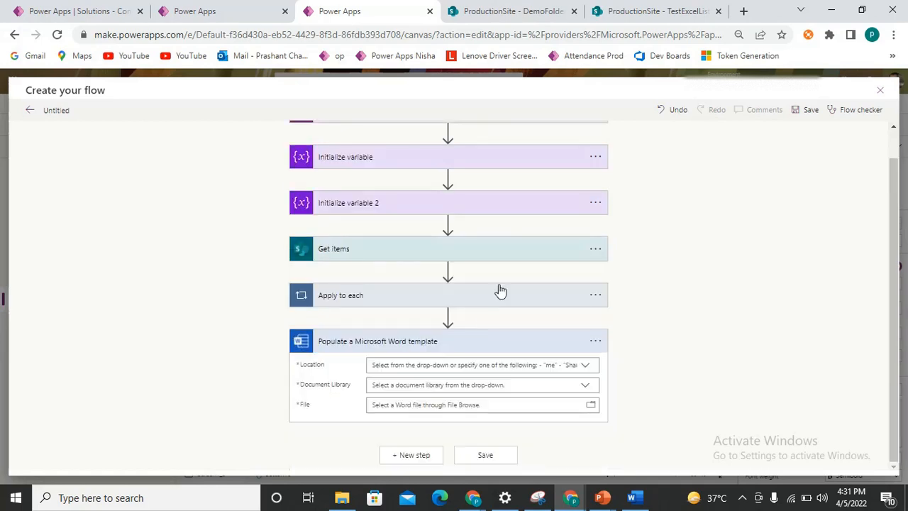
Set the template action's location to SharePoint Site - ProductionSite and its document library to DemoFolder.
{"action": "left_click", "coordinate": [506, 367]}
{"action": "type", "text": "prod"}
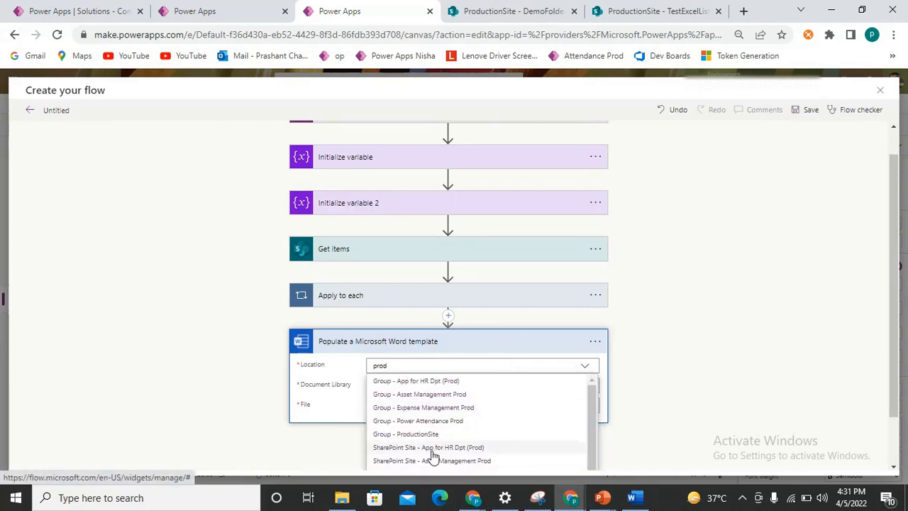
{"action": "type", "text": "u"}
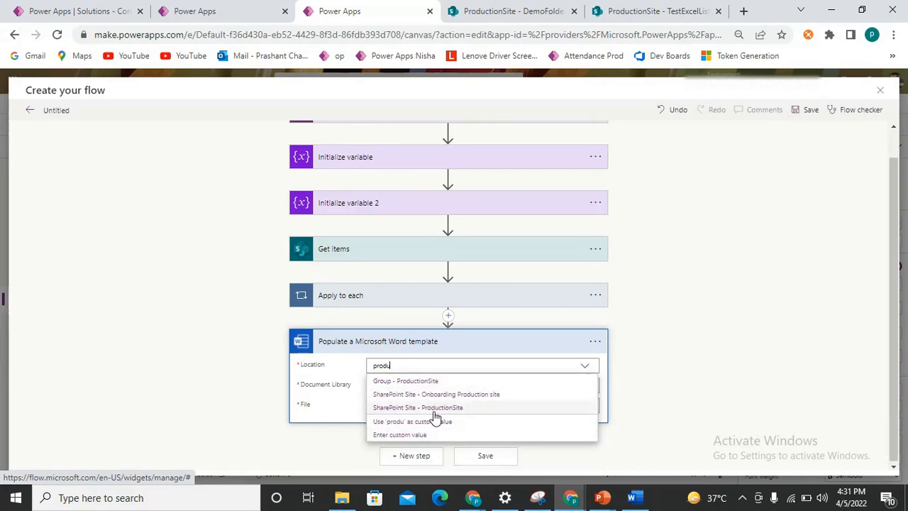
{"action": "left_click", "coordinate": [435, 409]}
{"action": "left_click", "coordinate": [425, 384]}
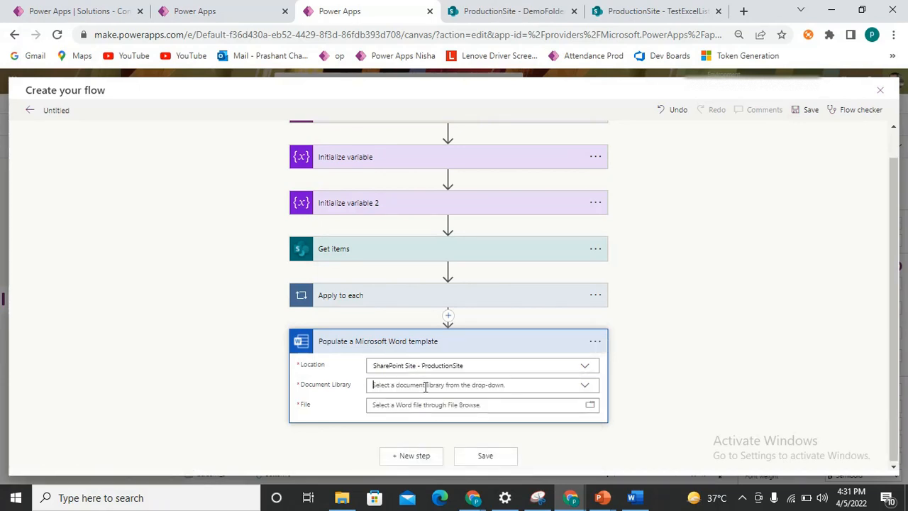
{"action": "scroll", "coordinate": [644, 339], "scroll_direction": "down", "scroll_amount": 1}
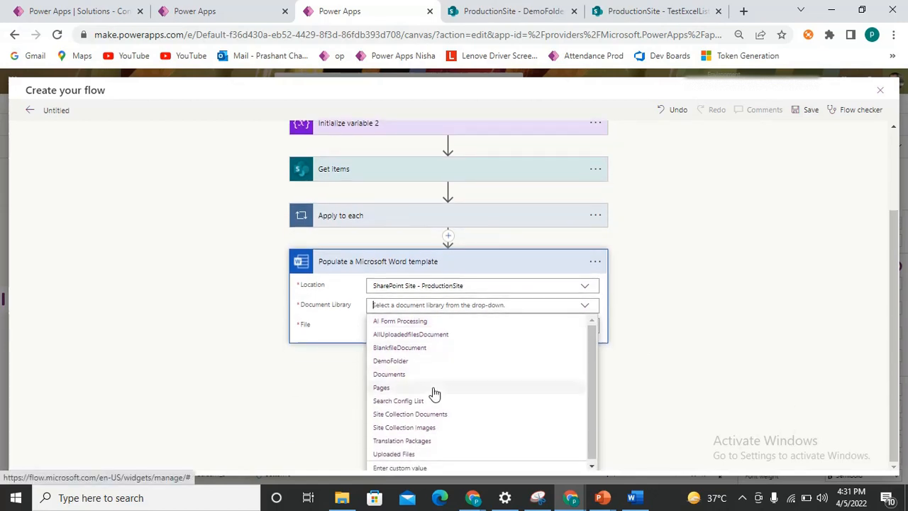
{"action": "left_click", "coordinate": [422, 363]}
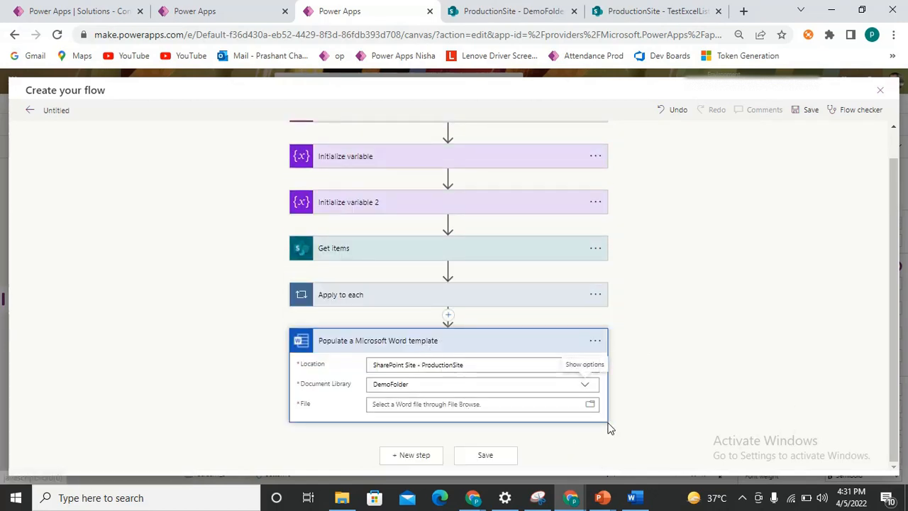
Choose TestTemplate.docx from the Template folder as the file of the Populate a Microsoft Word template action.
{"action": "left_click", "coordinate": [591, 406]}
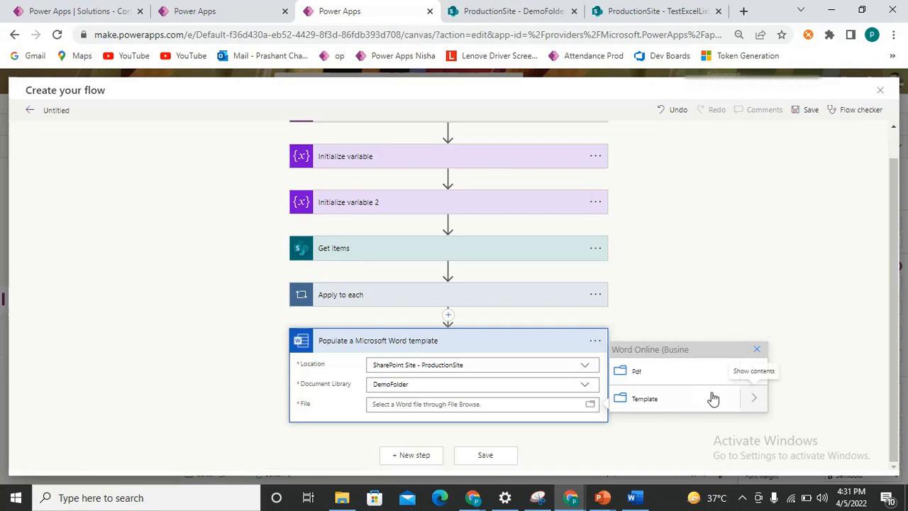
{"action": "left_click", "coordinate": [757, 401]}
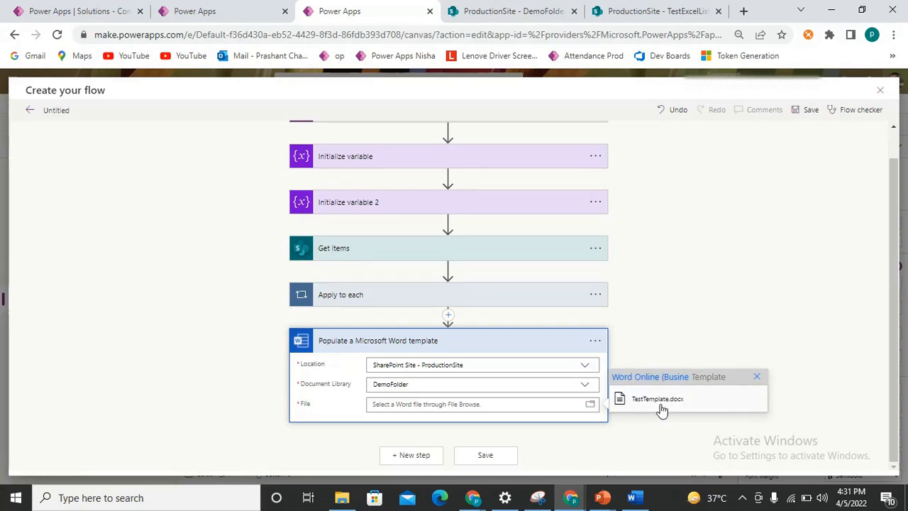
{"action": "left_click", "coordinate": [658, 400]}
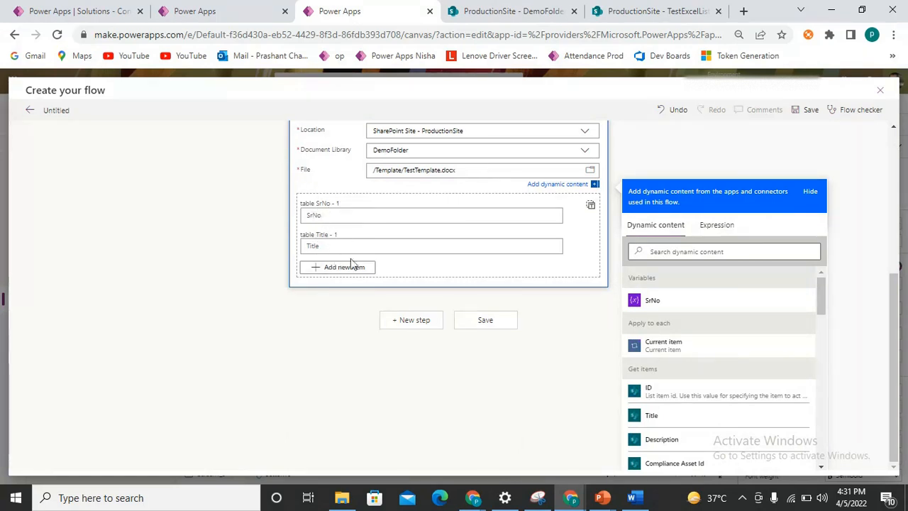
Switch the template's table input to an entire array, fill it with the Table variable, and collapse the action.
{"action": "left_click", "coordinate": [592, 207]}
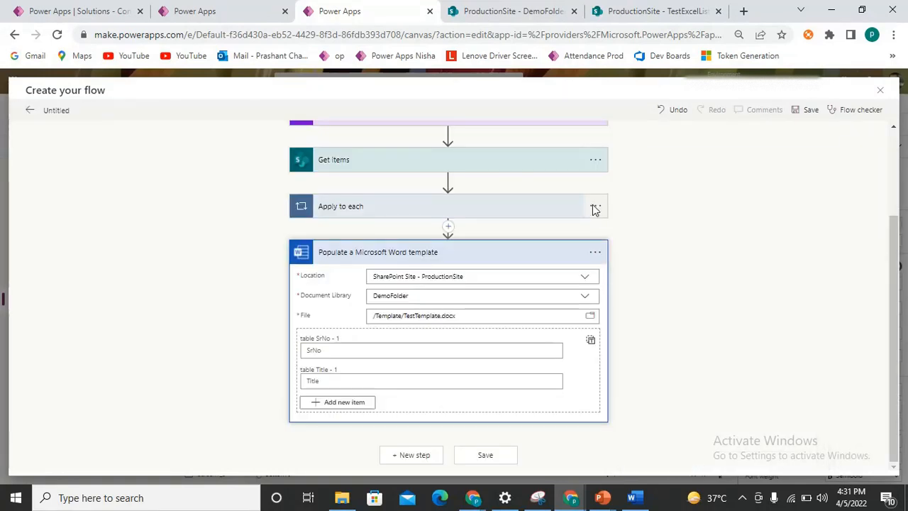
{"action": "left_click", "coordinate": [391, 400]}
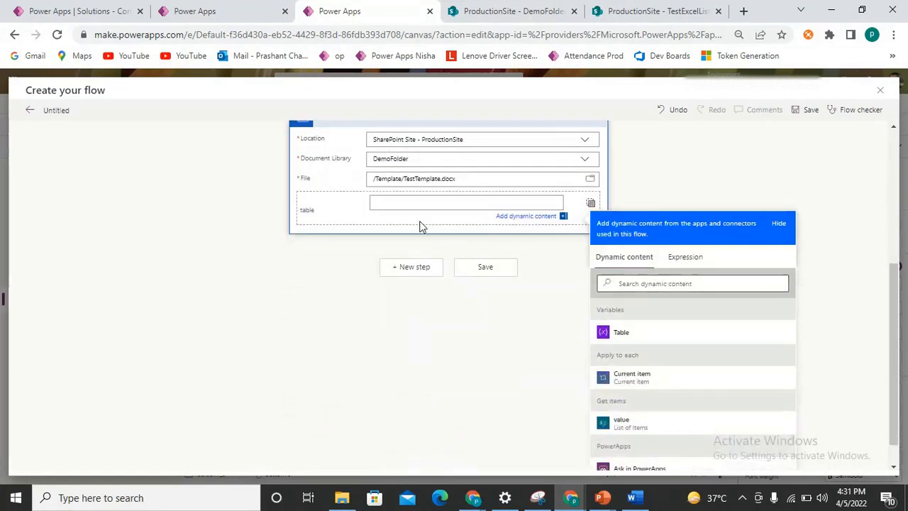
{"action": "left_click", "coordinate": [656, 338]}
{"action": "scroll", "coordinate": [525, 254], "scroll_direction": "up", "scroll_amount": 1}
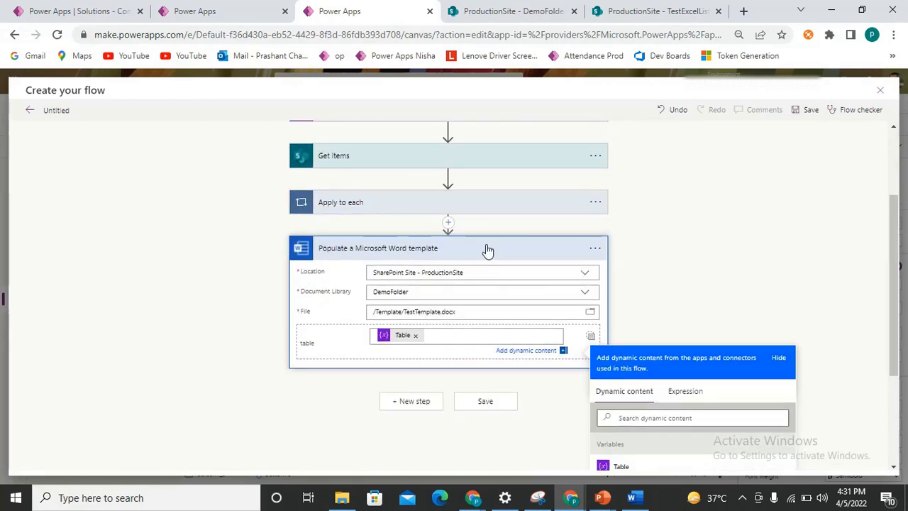
{"action": "left_click", "coordinate": [488, 250]}
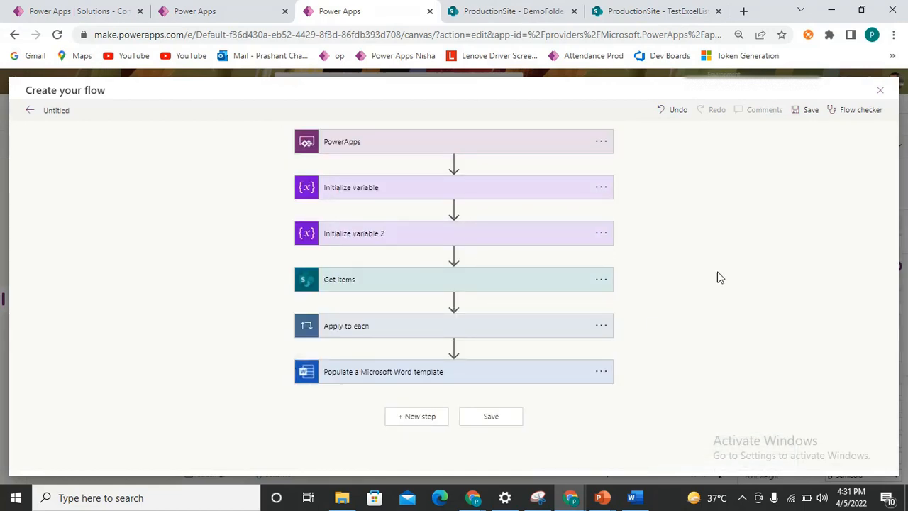
Add the SharePoint action Create file after Populate a Microsoft Word template.
{"action": "type", "text": "cre"}
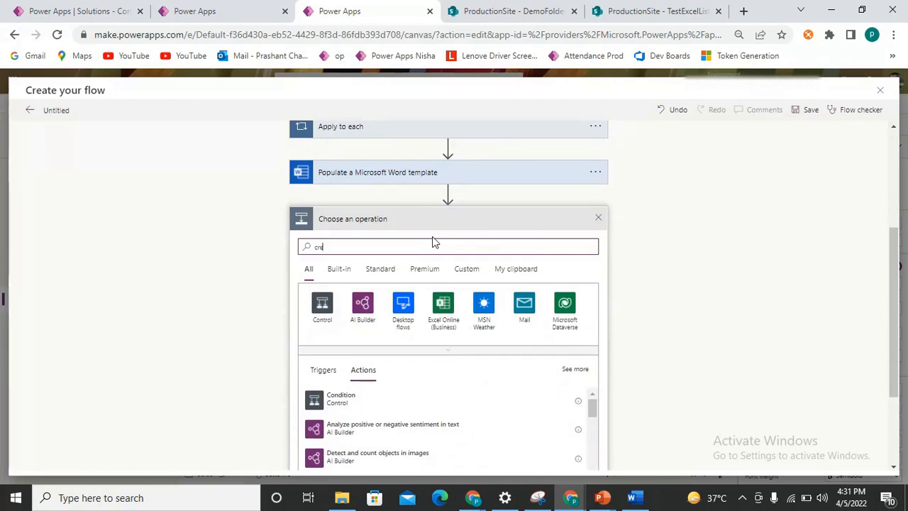
{"action": "type", "text": "ater"}
{"action": "key", "text": "BackSpace"}
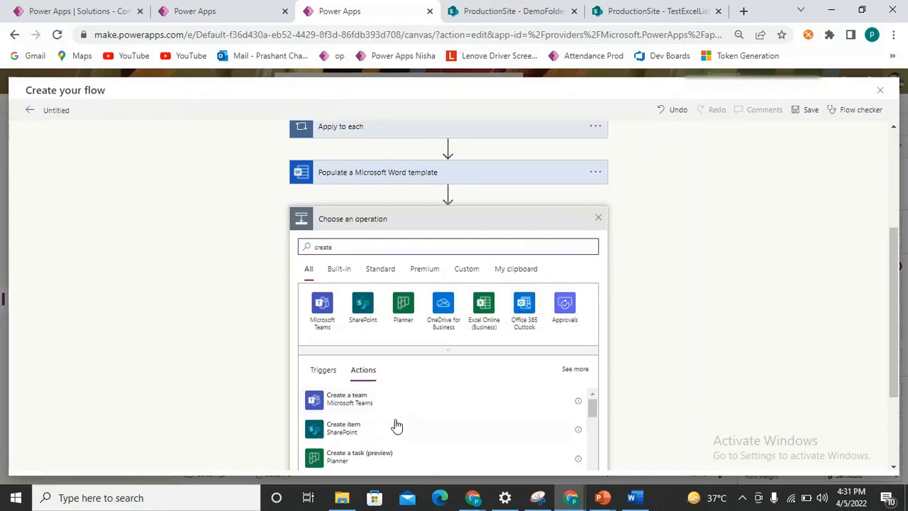
{"action": "scroll", "coordinate": [414, 365], "scroll_direction": "down", "scroll_amount": 2}
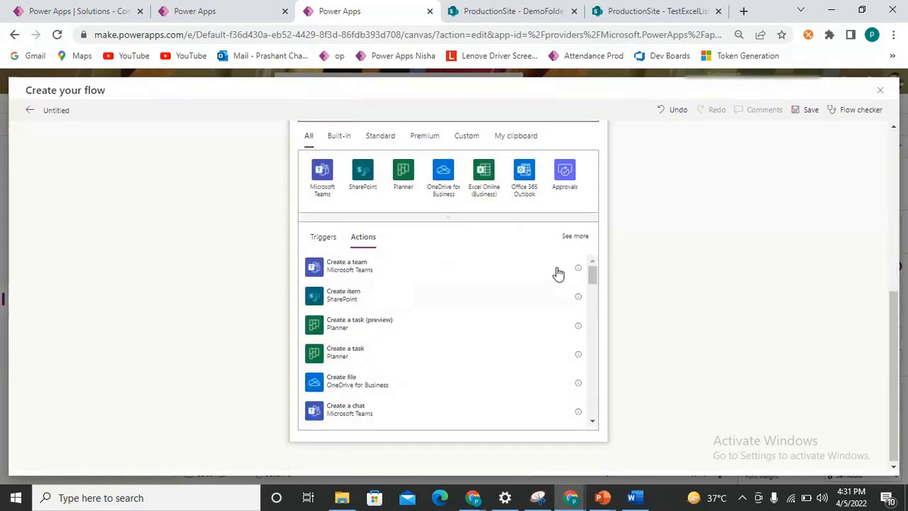
{"action": "scroll", "coordinate": [346, 232], "scroll_direction": "up", "scroll_amount": 2}
{"action": "type", "text": "file"}
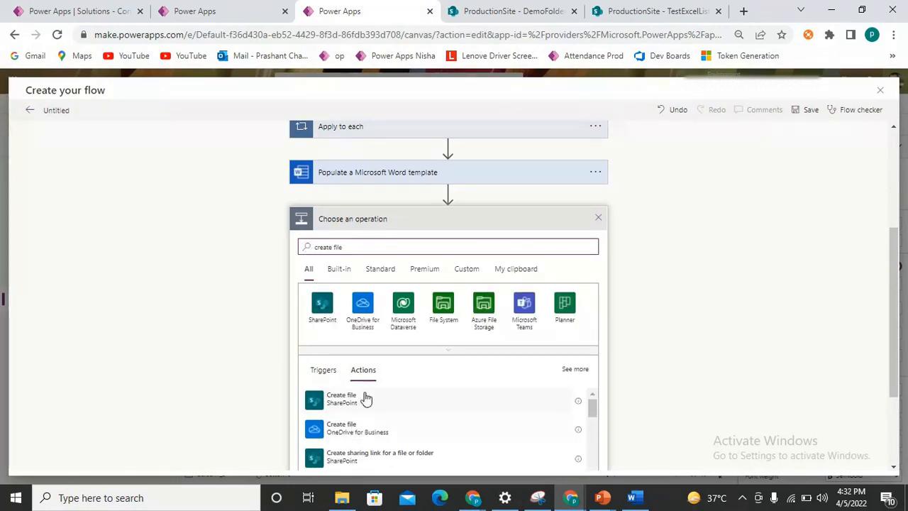
{"action": "left_click", "coordinate": [383, 399]}
Set the Create file action's site address to ProductionSite and its folder path to /DemoFolder.
{"action": "left_click", "coordinate": [471, 347]}
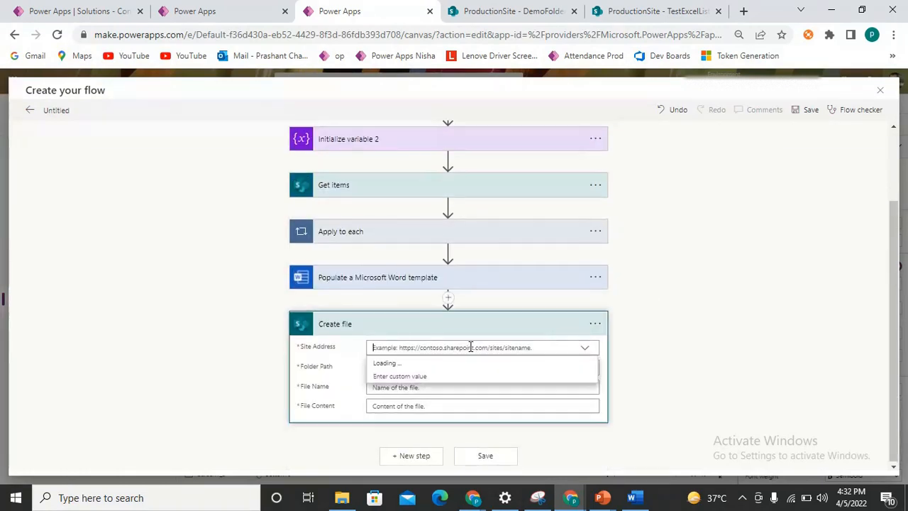
{"action": "type", "text": "prod"}
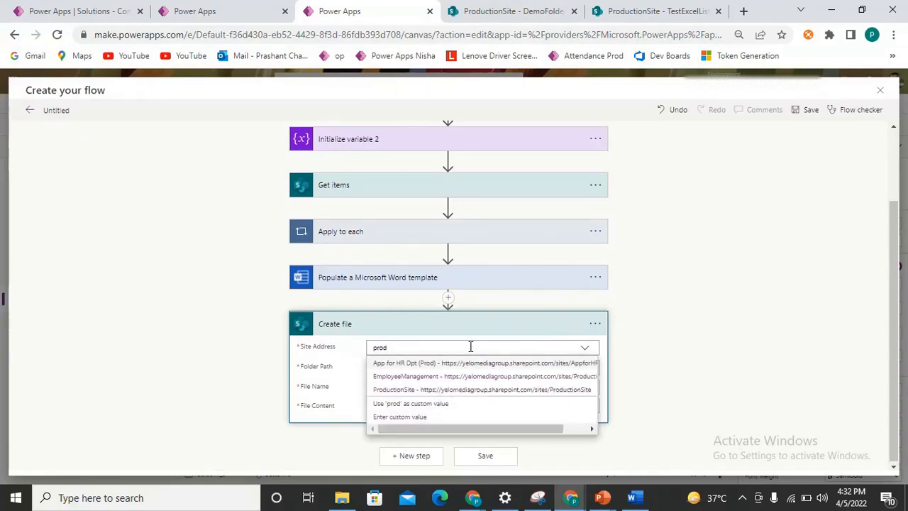
{"action": "left_click", "coordinate": [415, 391]}
{"action": "left_click", "coordinate": [421, 381]}
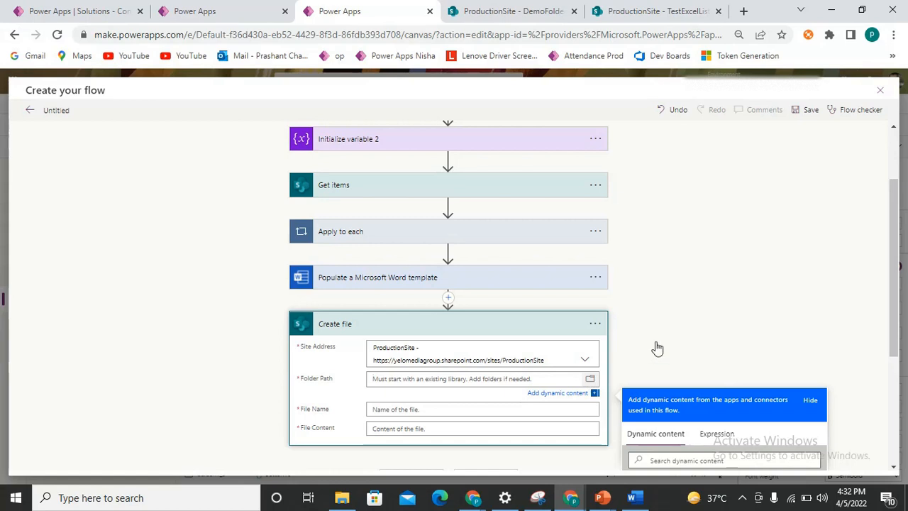
{"action": "left_click", "coordinate": [743, 296]}
{"action": "left_click", "coordinate": [590, 365]}
{"action": "scroll", "coordinate": [707, 274], "scroll_direction": "down", "scroll_amount": 2}
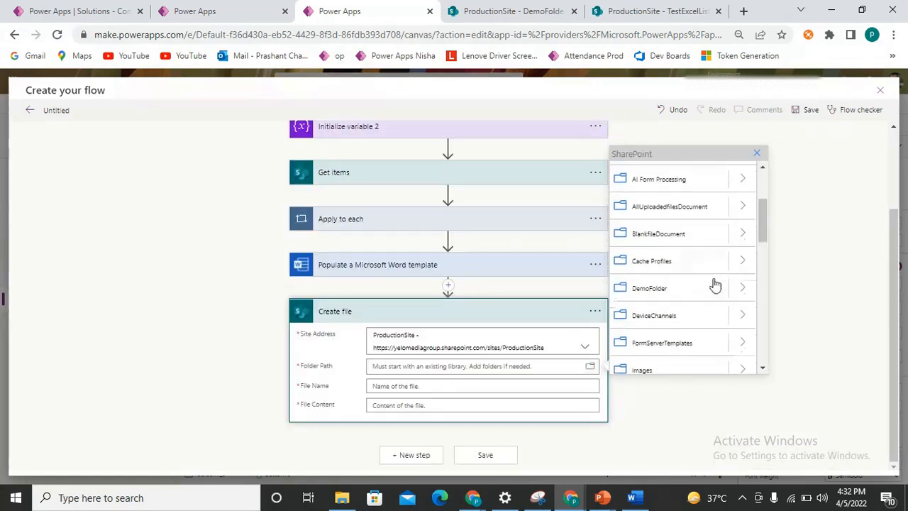
{"action": "left_click", "coordinate": [676, 294]}
Set the Create file action's file name to WordDocument followed by the expression utcNow() and the extension .docx.
{"action": "left_click", "coordinate": [416, 390]}
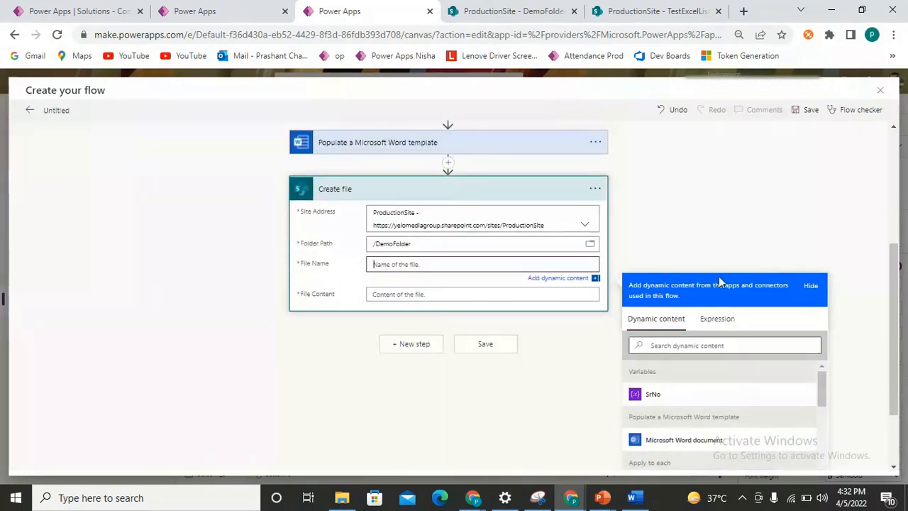
{"action": "type", "text": "Word"}
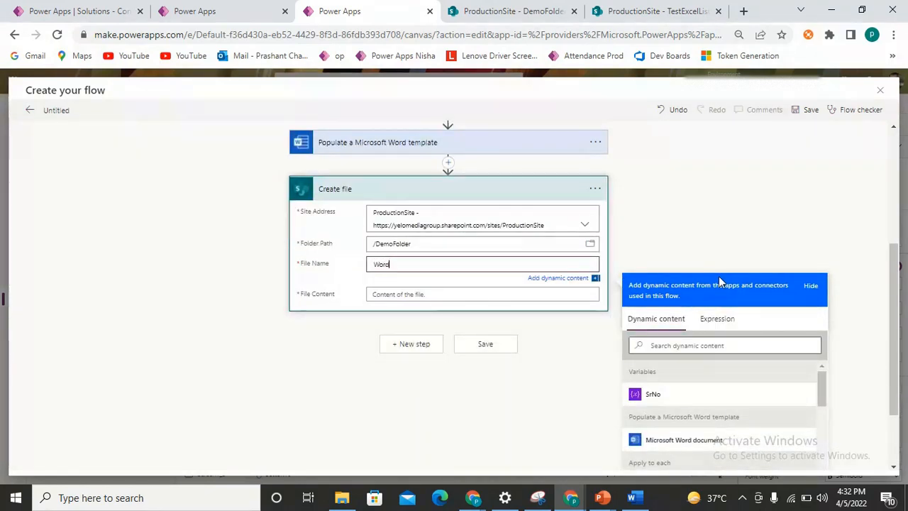
{"action": "type", "text": "Douc"}
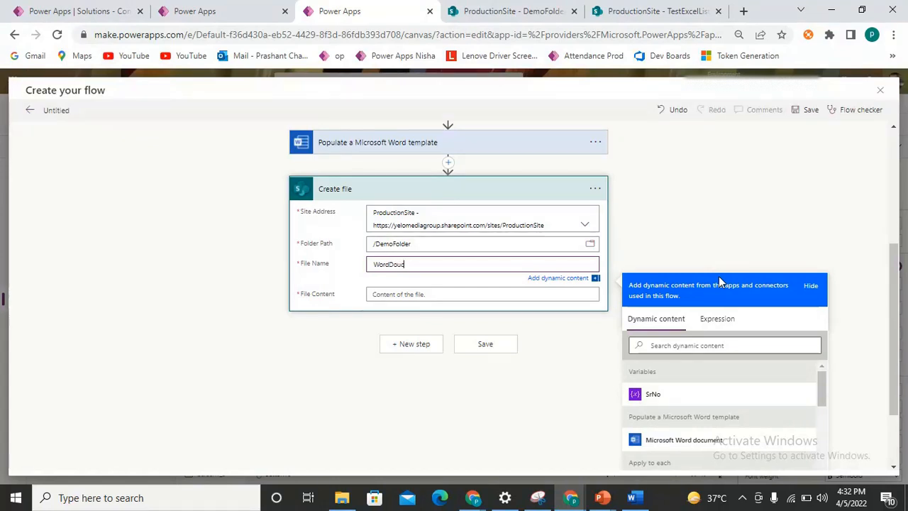
{"action": "key", "text": "BackSpace"}
{"action": "key", "text": "BackSpace"}
{"action": "type", "text": "cument"}
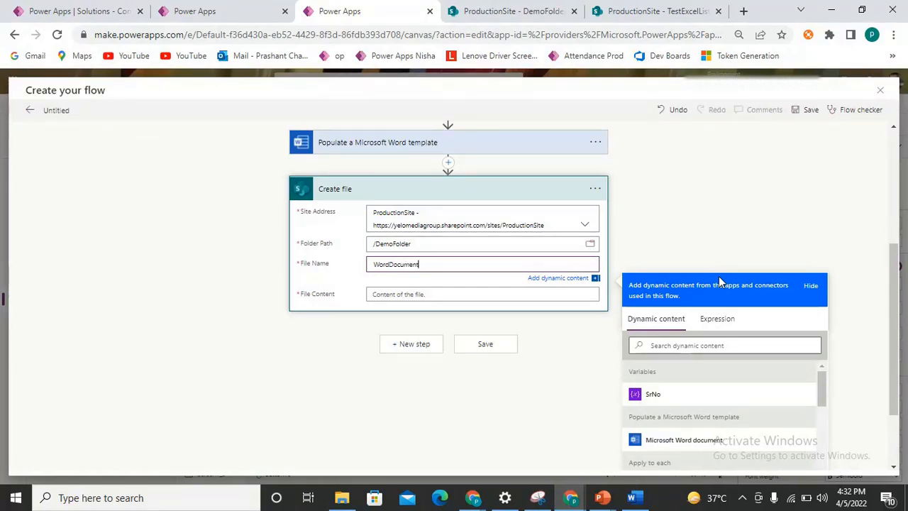
{"action": "left_click", "coordinate": [722, 321]}
{"action": "left_click", "coordinate": [700, 354]}
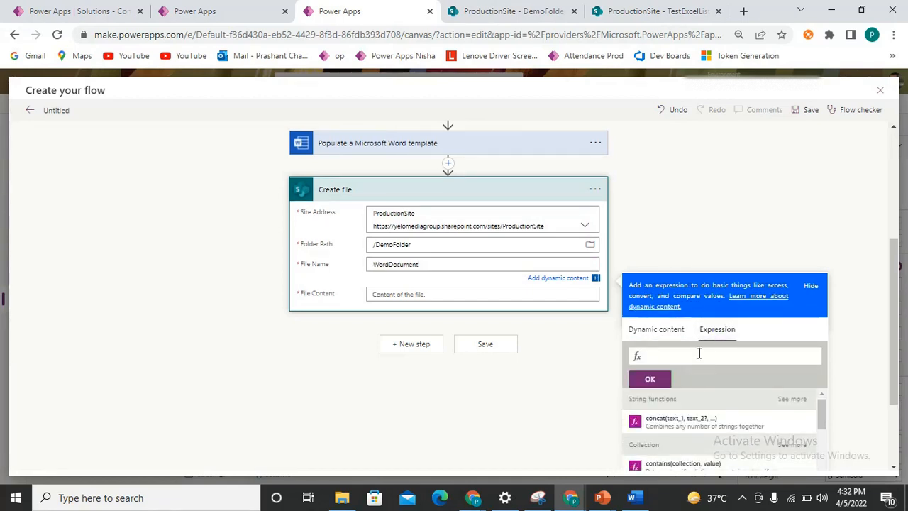
{"action": "type", "text": "utc"}
{"action": "key", "text": "Return"}
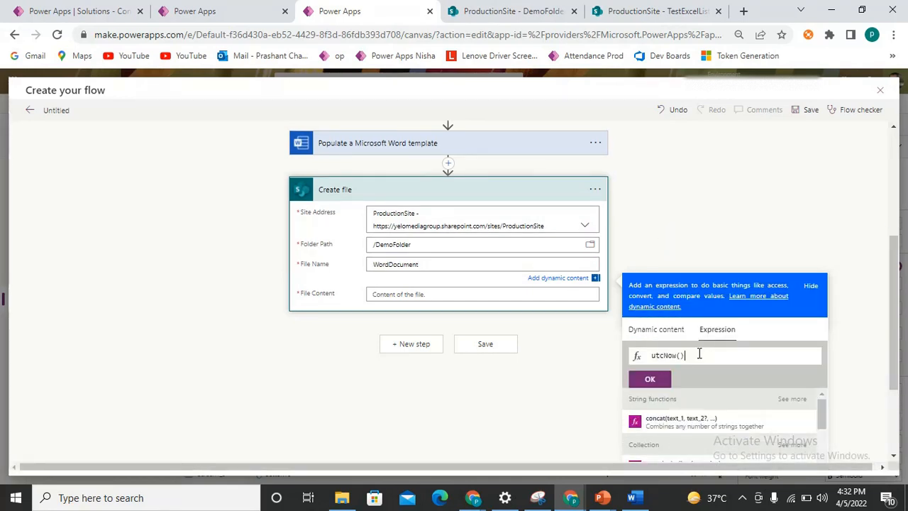
{"action": "left_click", "coordinate": [650, 379]}
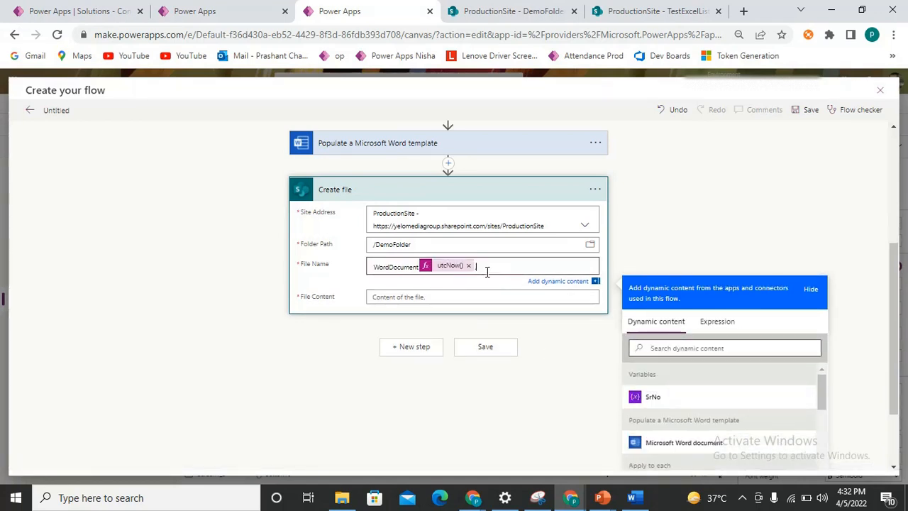
{"action": "type", "text": ".docx"}
Set the file content to the Microsoft Word document output of the template action, and collapse Create file.
{"action": "left_click", "coordinate": [478, 296]}
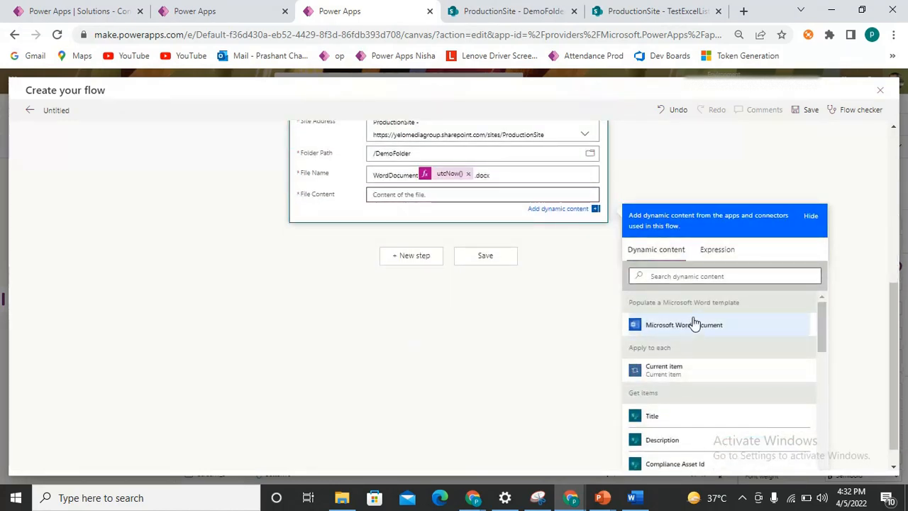
{"action": "left_click", "coordinate": [688, 326]}
{"action": "scroll", "coordinate": [468, 235], "scroll_direction": "up", "scroll_amount": 2}
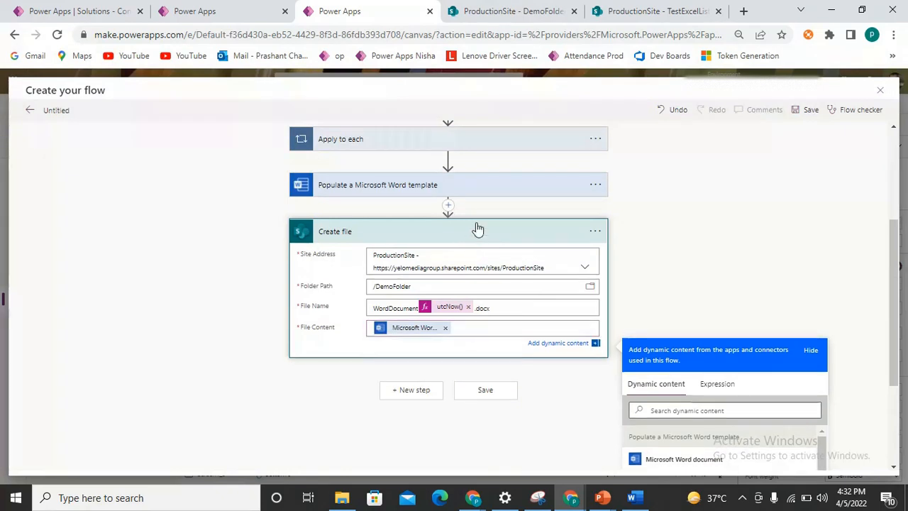
{"action": "left_click", "coordinate": [466, 237]}
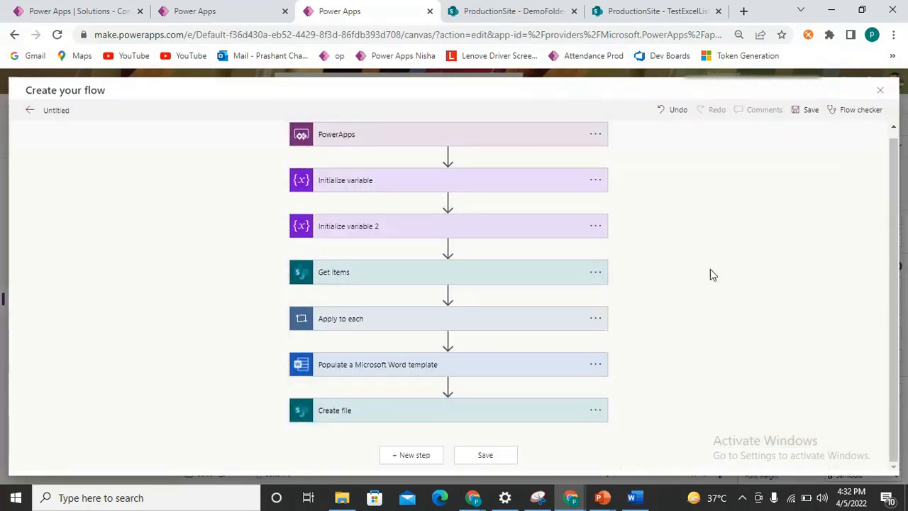
Add the Word Online (Business) action Convert Word Document to PDF after Create file.
{"action": "left_click", "coordinate": [415, 455]}
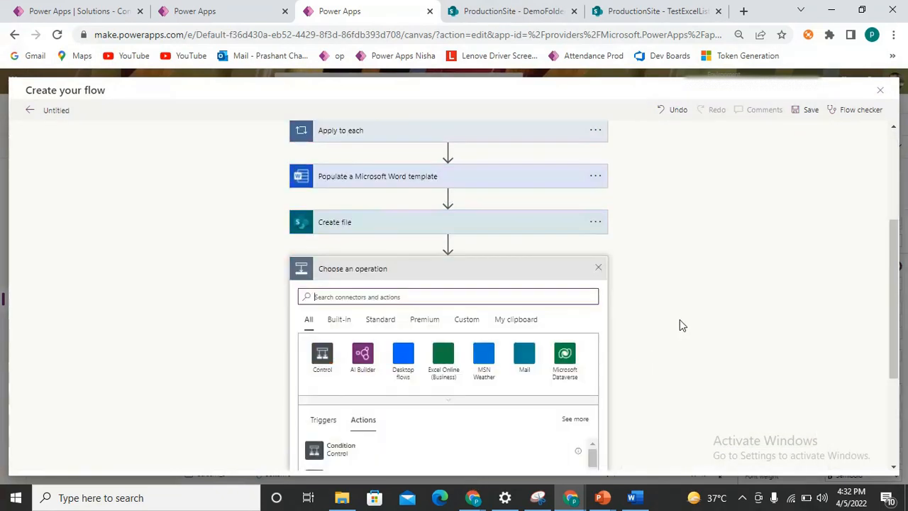
{"action": "scroll", "coordinate": [458, 190], "scroll_direction": "up", "scroll_amount": 2}
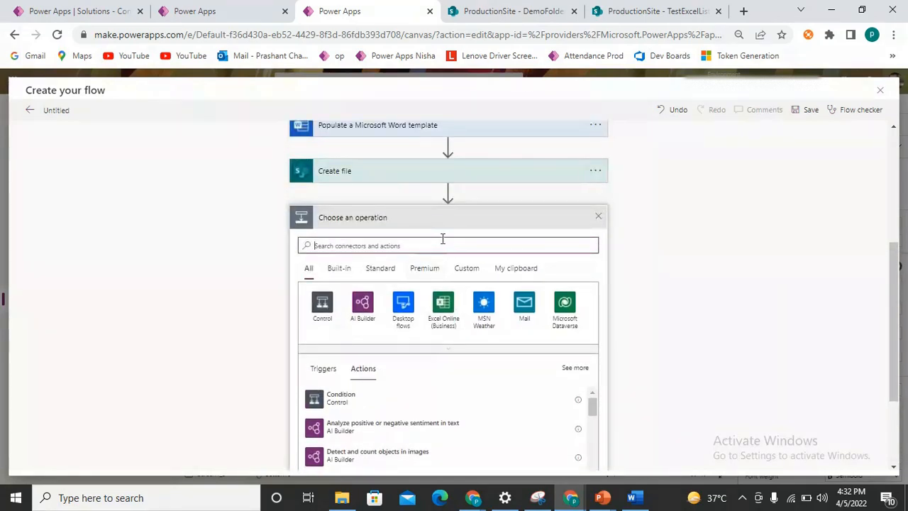
{"action": "left_click", "coordinate": [440, 247]}
{"action": "type", "text": "wo"}
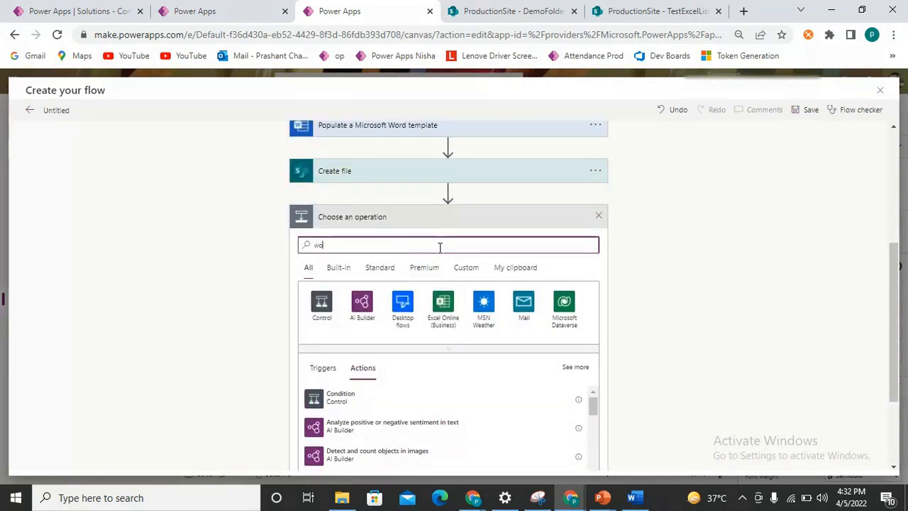
{"action": "type", "text": "ord"}
{"action": "key", "text": "BackSpace"}
{"action": "key", "text": "BackSpace"}
{"action": "key", "text": "BackSpace"}
{"action": "type", "text": "rd"}
{"action": "left_click", "coordinate": [446, 306]}
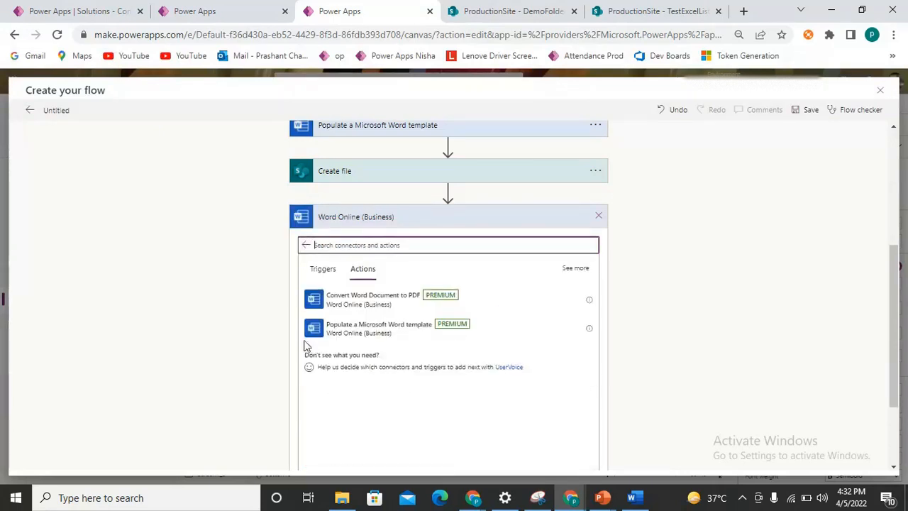
{"action": "left_click", "coordinate": [364, 304]}
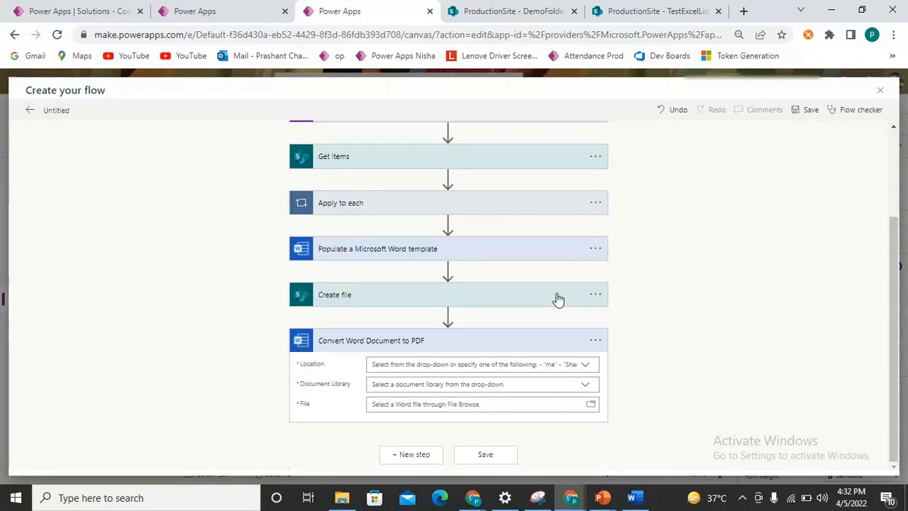
Set the location of the Convert Word Document to PDF action to SharePoint Site - ProductionSite.
{"action": "left_click", "coordinate": [547, 363]}
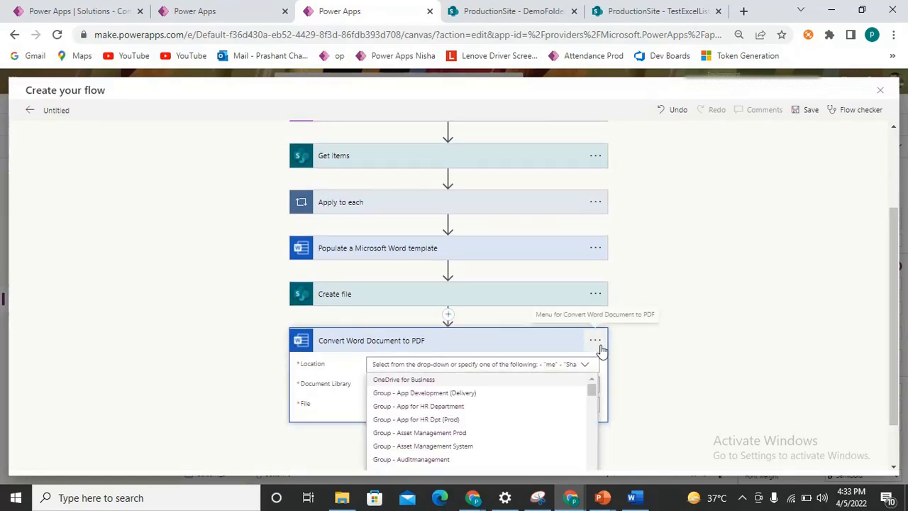
{"action": "type", "text": "arod"}
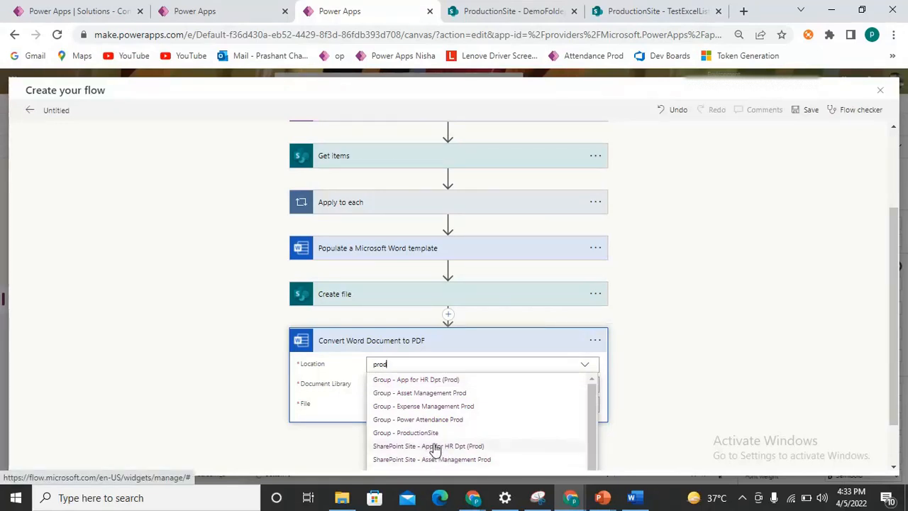
{"action": "scroll", "coordinate": [449, 433], "scroll_direction": "down", "scroll_amount": 1}
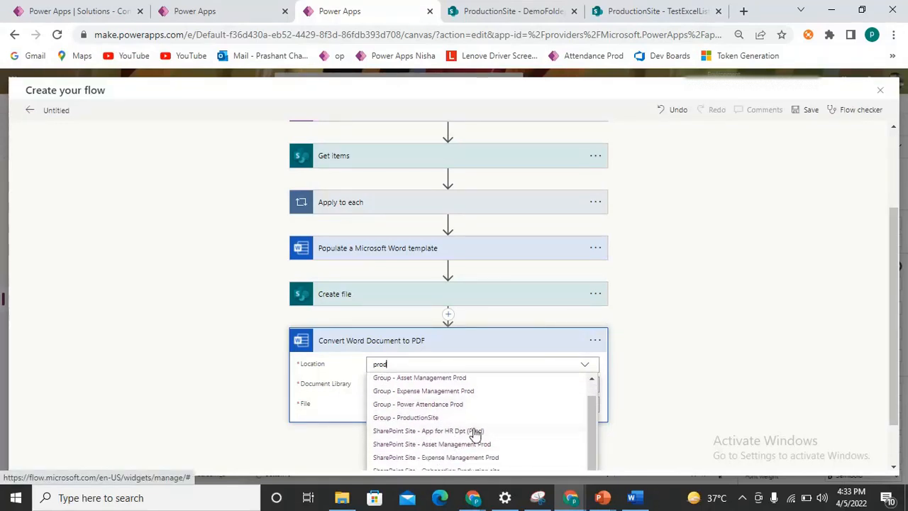
{"action": "type", "text": "uc"}
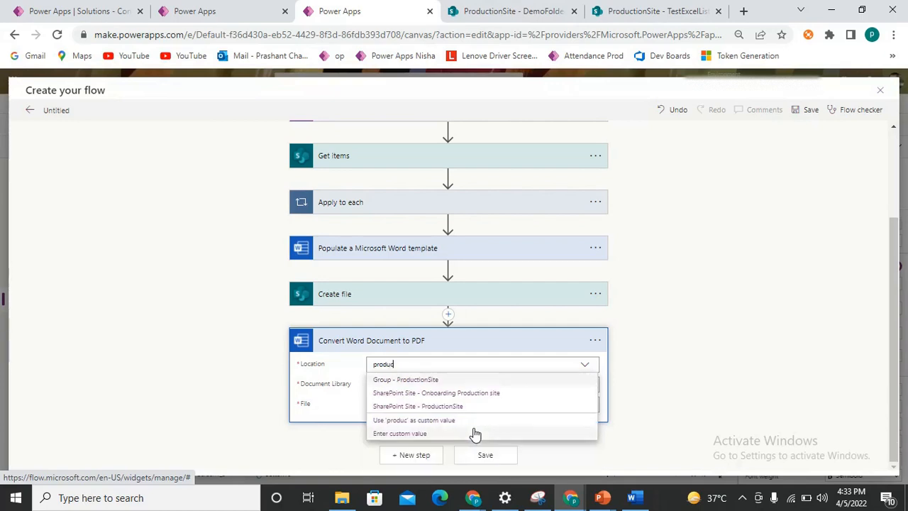
{"action": "left_click", "coordinate": [454, 405]}
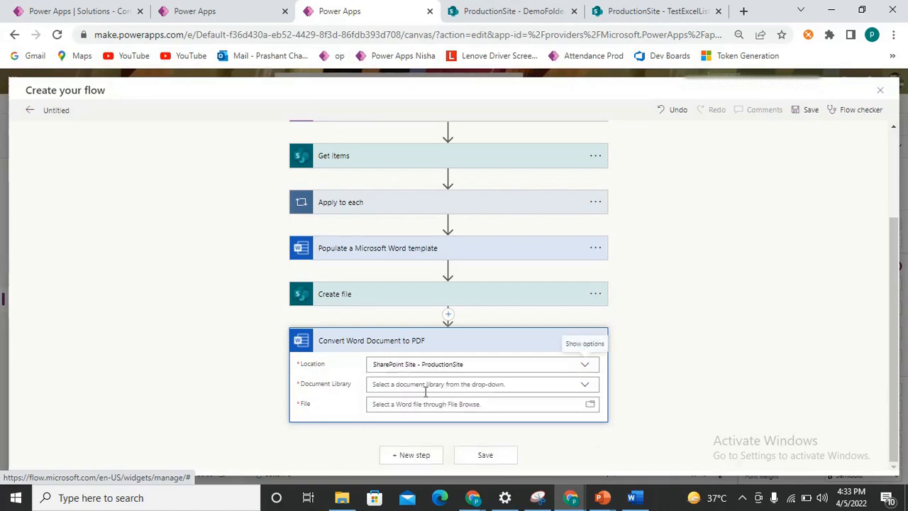
Set the PDF conversion's document library to DemoFolder and its file to the Name output of Create file, and collapse the action.
{"action": "left_click", "coordinate": [584, 384]}
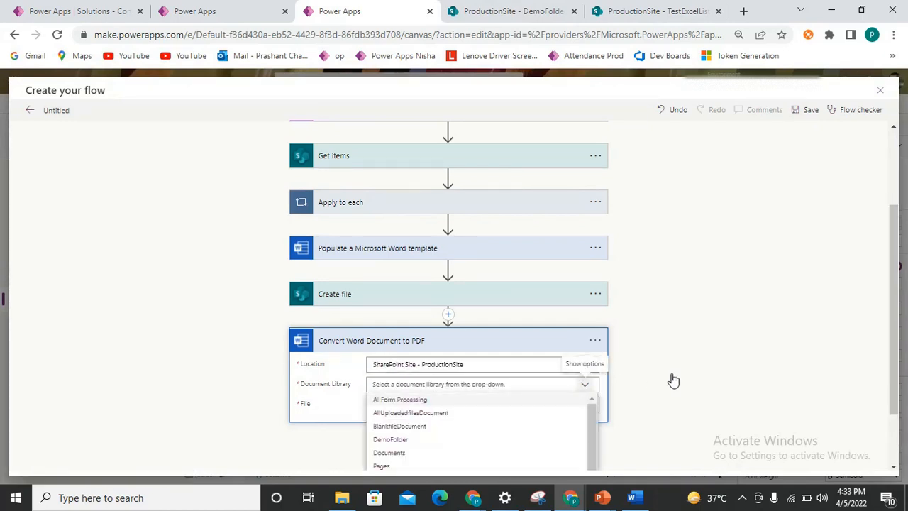
{"action": "scroll", "coordinate": [655, 375], "scroll_direction": "down", "scroll_amount": 1}
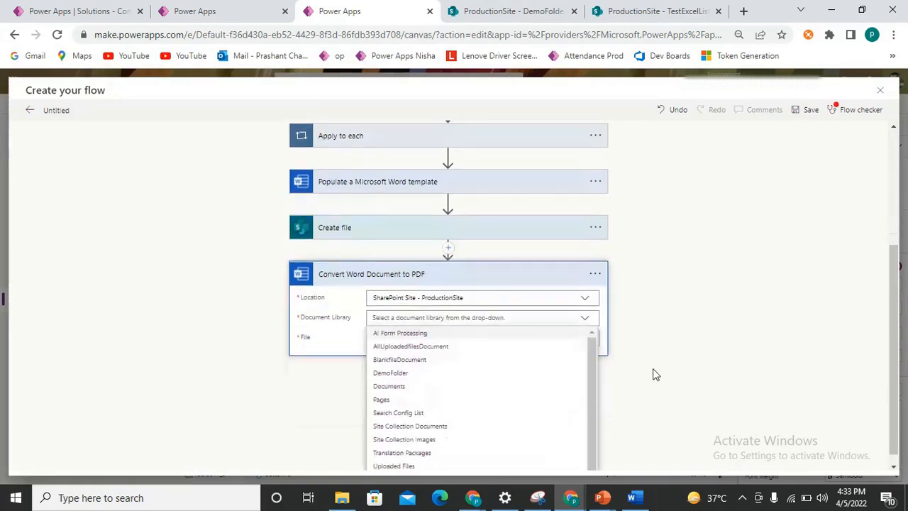
{"action": "left_click", "coordinate": [402, 374]}
{"action": "left_click", "coordinate": [432, 403]}
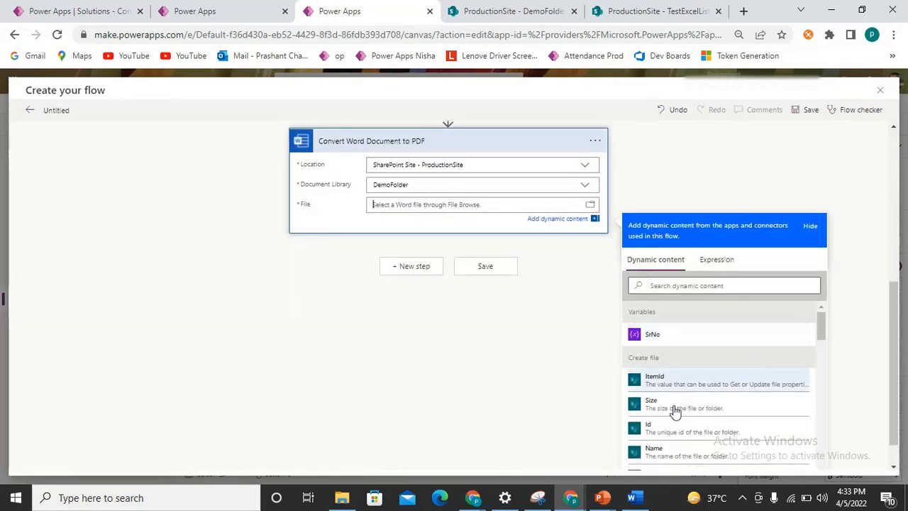
{"action": "scroll", "coordinate": [680, 412], "scroll_direction": "down", "scroll_amount": 1}
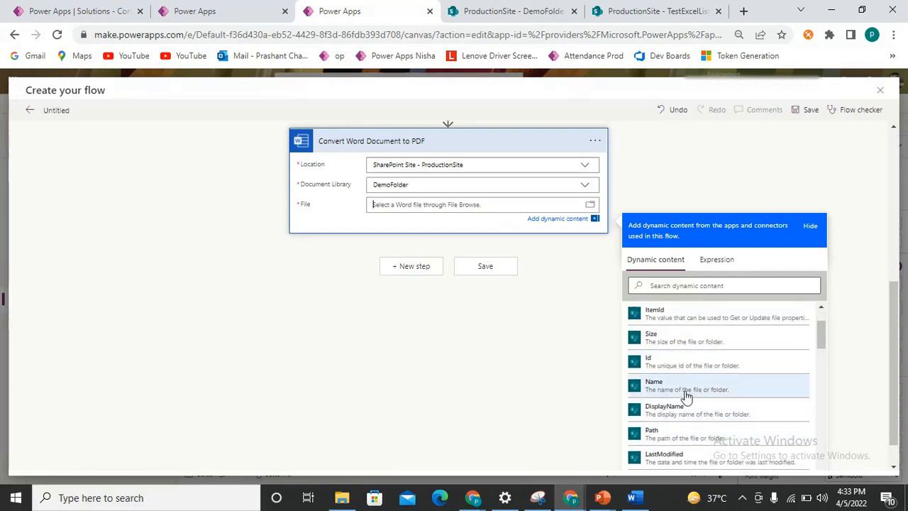
{"action": "left_click", "coordinate": [654, 382]}
{"action": "scroll", "coordinate": [447, 213], "scroll_direction": "up", "scroll_amount": 1}
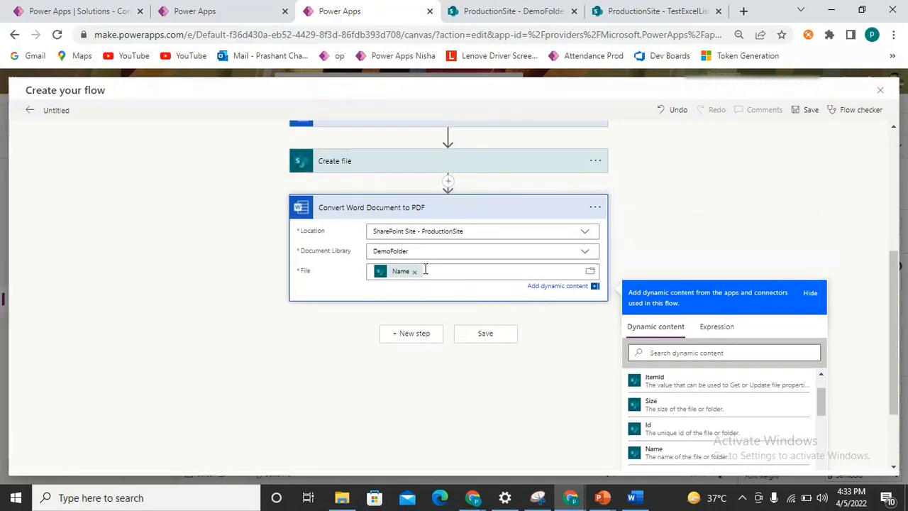
{"action": "left_click", "coordinate": [440, 210]}
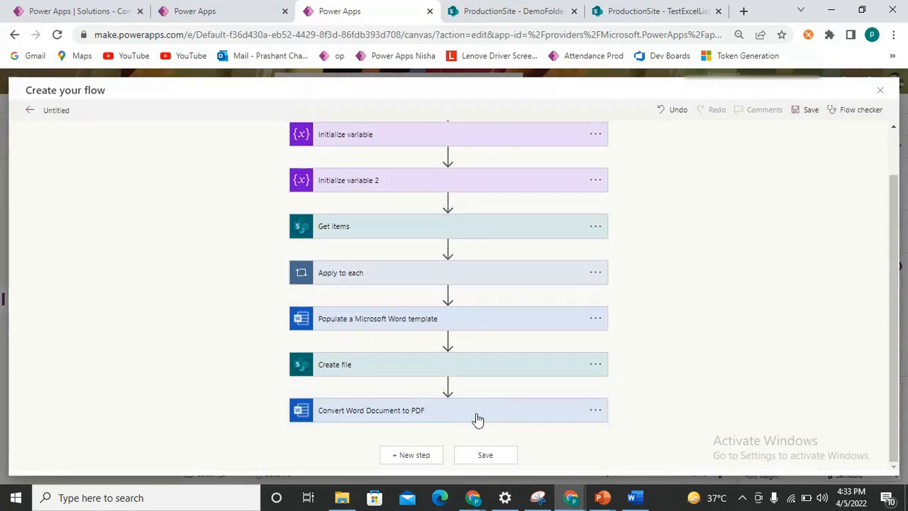
Add a second SharePoint Create file action after Convert Word Document to PDF.
{"action": "scroll", "coordinate": [691, 315], "scroll_direction": "down", "scroll_amount": 5}
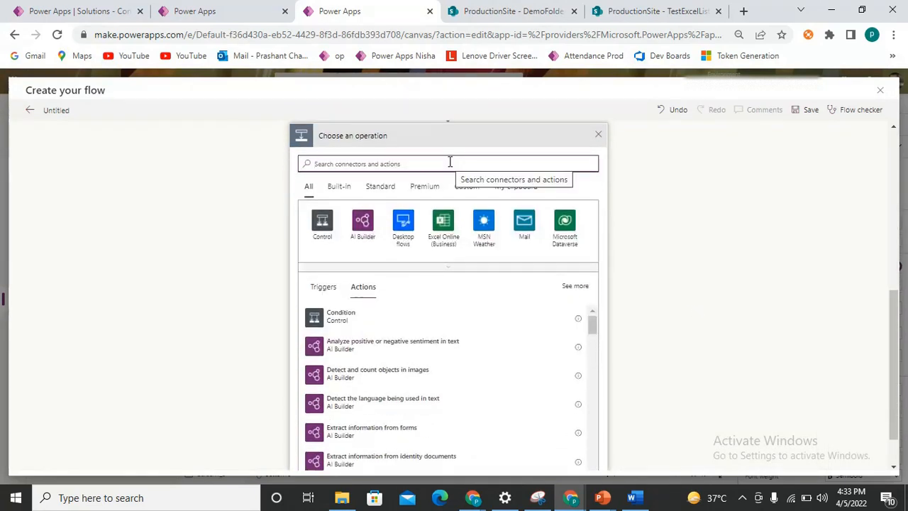
{"action": "type", "text": "creat"}
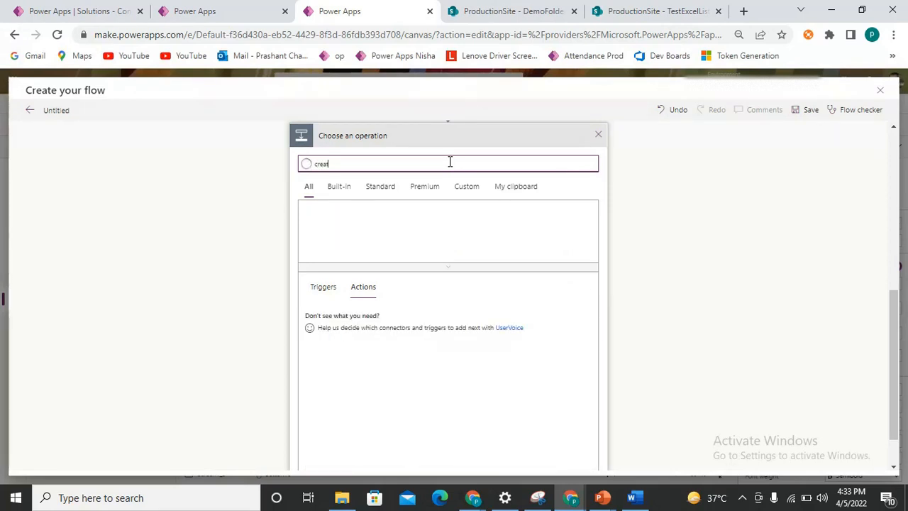
{"action": "type", "text": "e"}
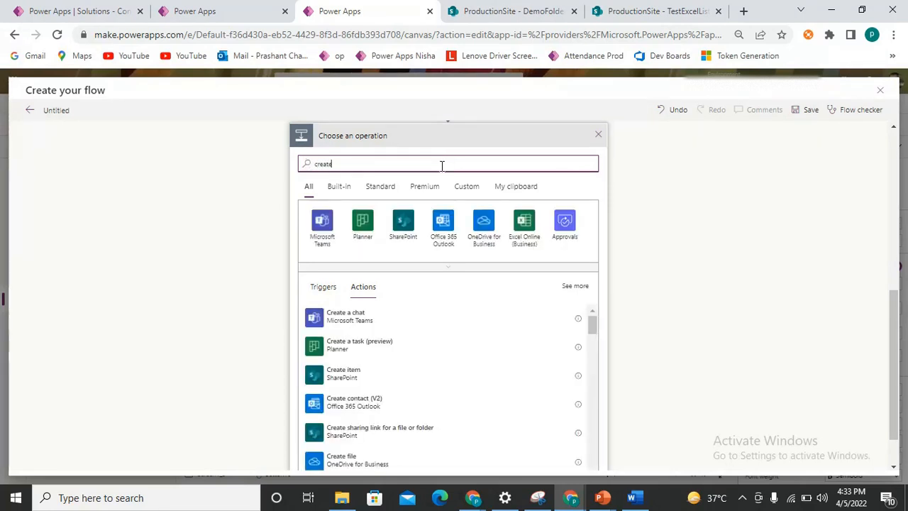
{"action": "scroll", "coordinate": [376, 418], "scroll_direction": "down", "scroll_amount": 3}
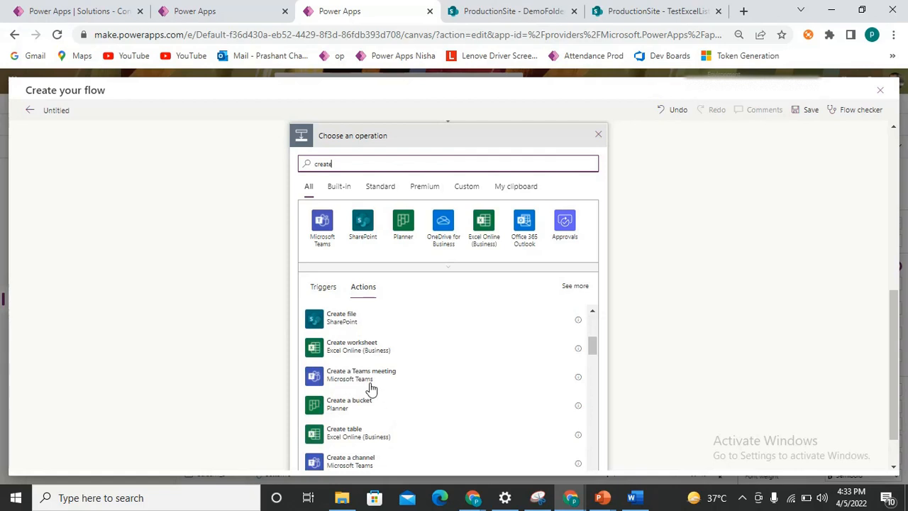
{"action": "scroll", "coordinate": [374, 411], "scroll_direction": "down", "scroll_amount": 3}
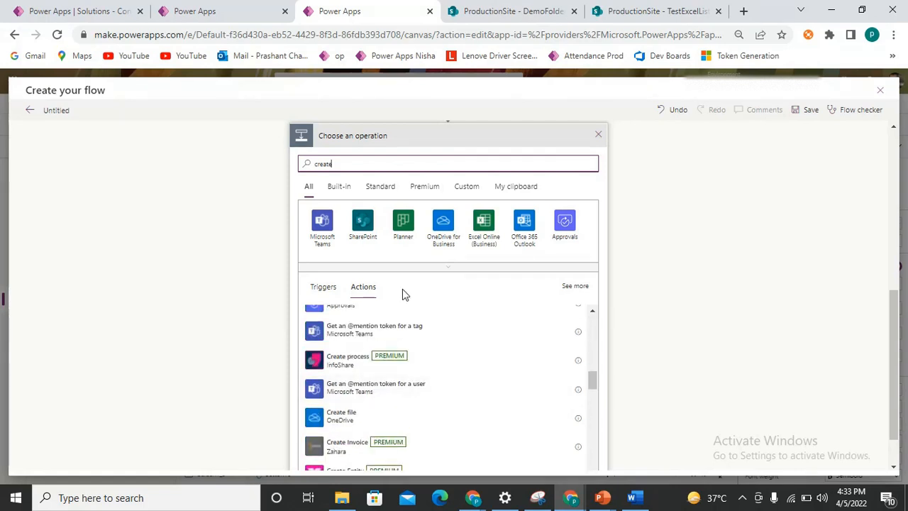
{"action": "type", "text": "file"}
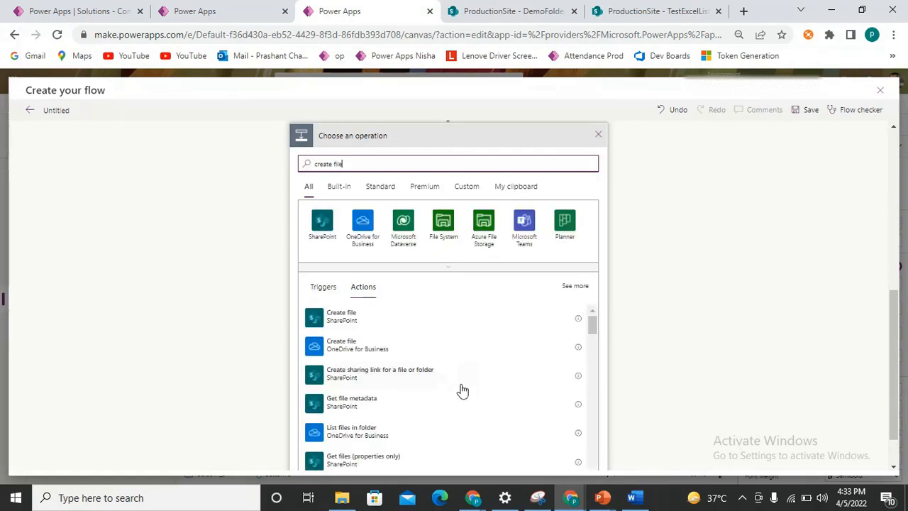
{"action": "left_click", "coordinate": [374, 324]}
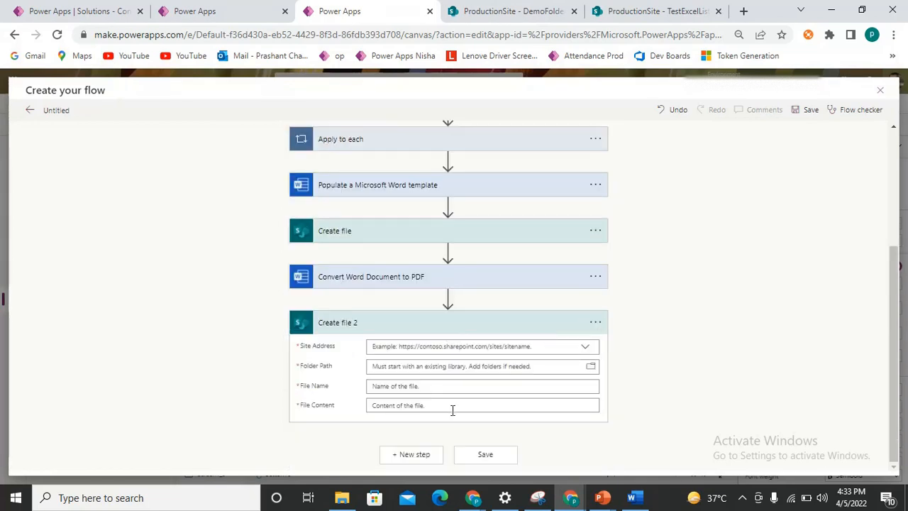
Set Create file 2's site address to ProductionSite and its folder path to /DemoFolder/Pdf.
{"action": "left_click", "coordinate": [484, 347]}
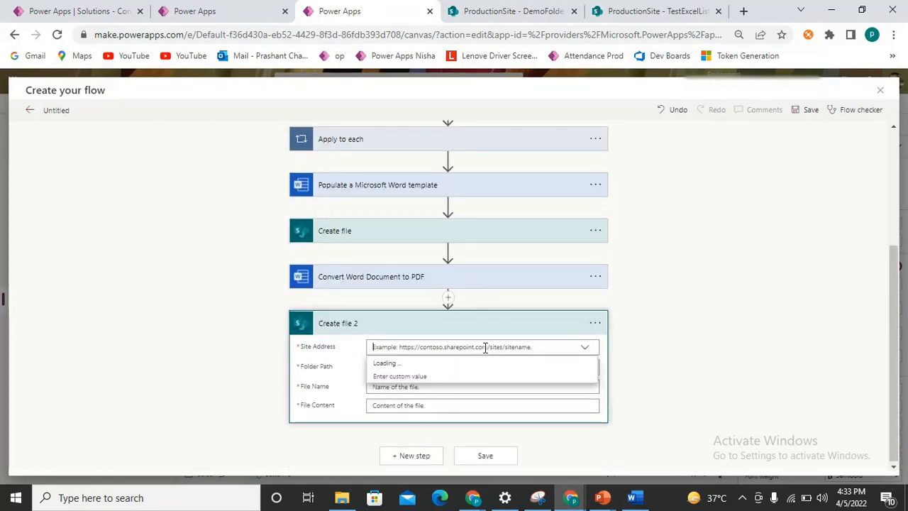
{"action": "type", "text": "prod"}
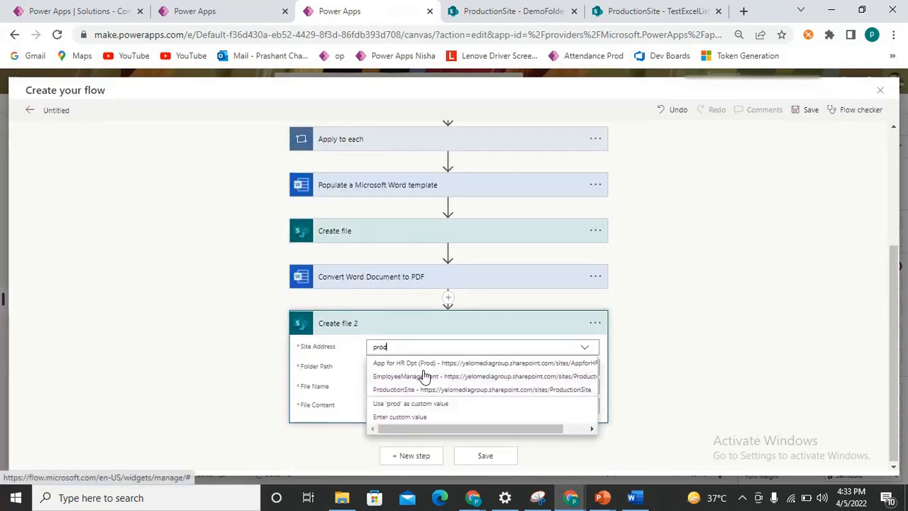
{"action": "left_click", "coordinate": [416, 389]}
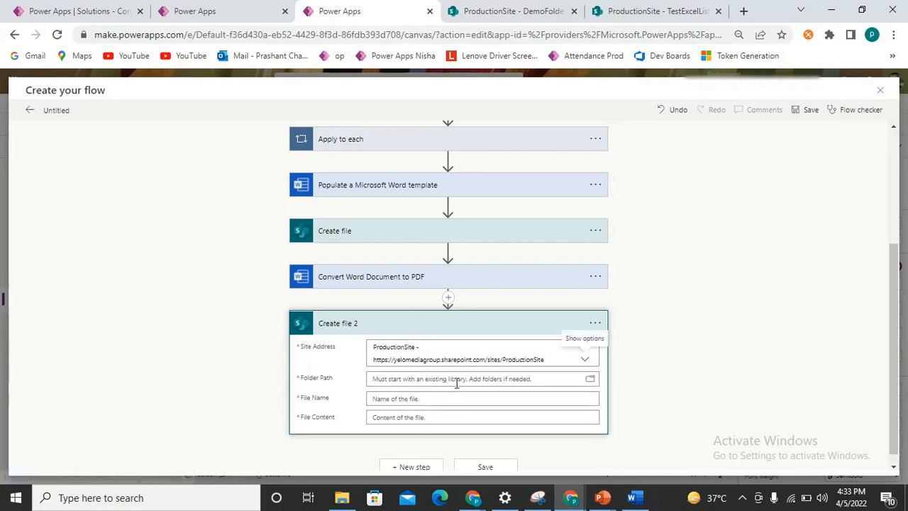
{"action": "scroll", "coordinate": [634, 340], "scroll_direction": "down", "scroll_amount": 1}
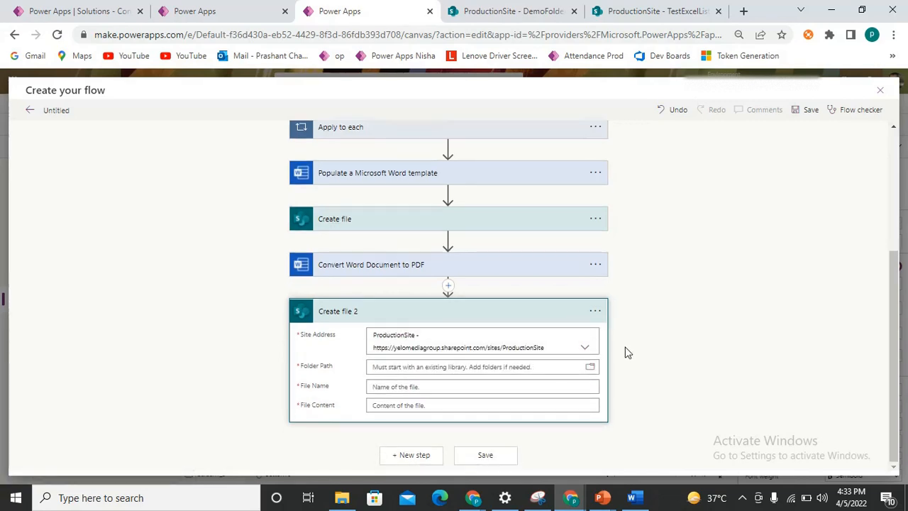
{"action": "left_click", "coordinate": [591, 367]}
{"action": "scroll", "coordinate": [750, 314], "scroll_direction": "down", "scroll_amount": 3}
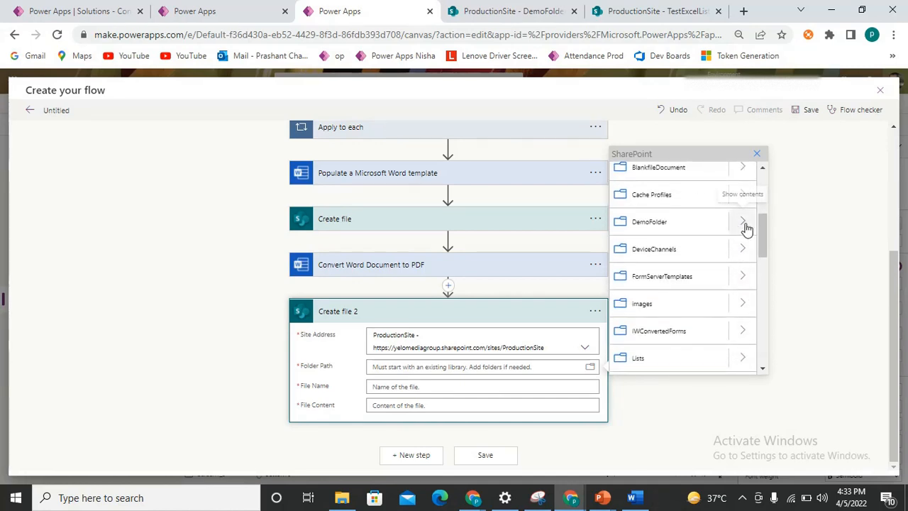
{"action": "left_click", "coordinate": [743, 226]}
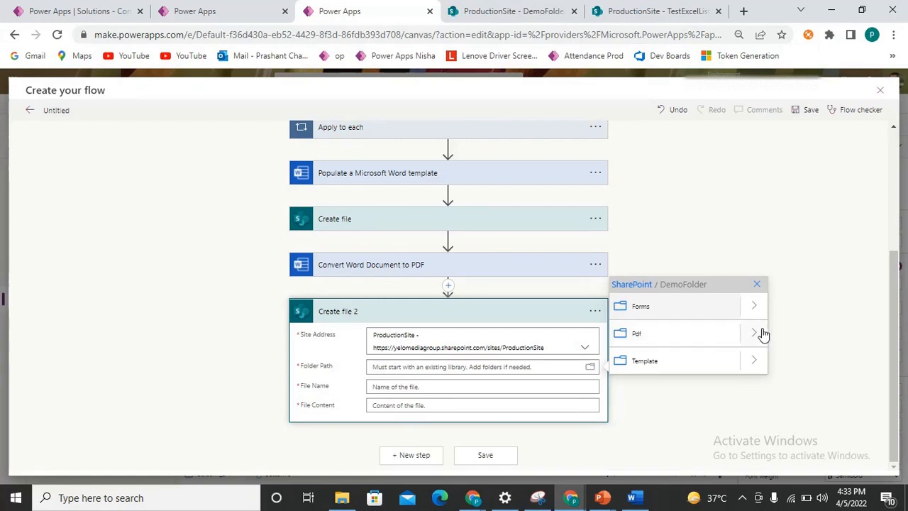
{"action": "left_click", "coordinate": [719, 338]}
Set Create file 2's file name to pdf followed by the expression utcNow() and the extension .pdf.
{"action": "left_click", "coordinate": [435, 397]}
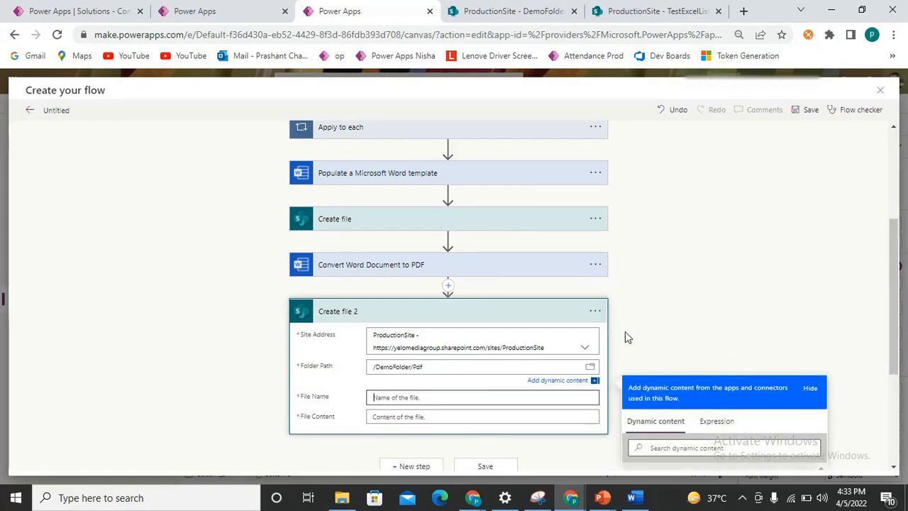
{"action": "type", "text": "pdf"}
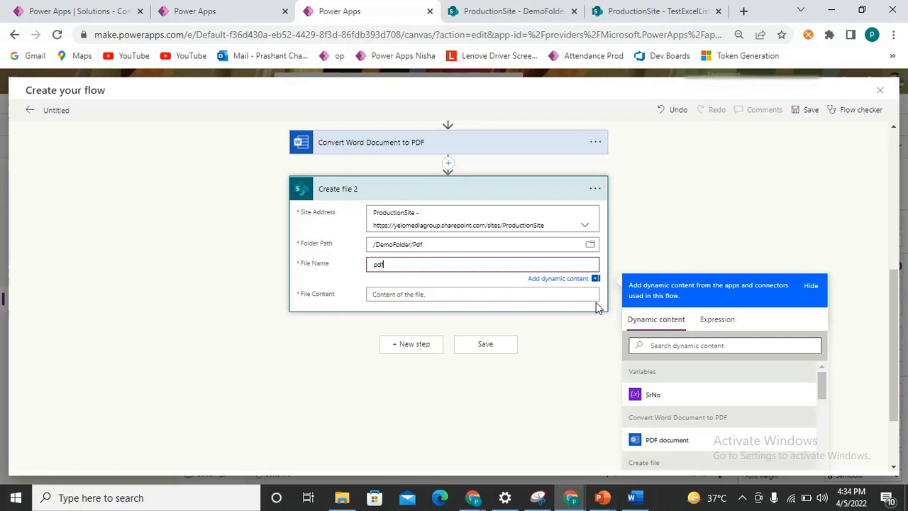
{"action": "left_click", "coordinate": [716, 319]}
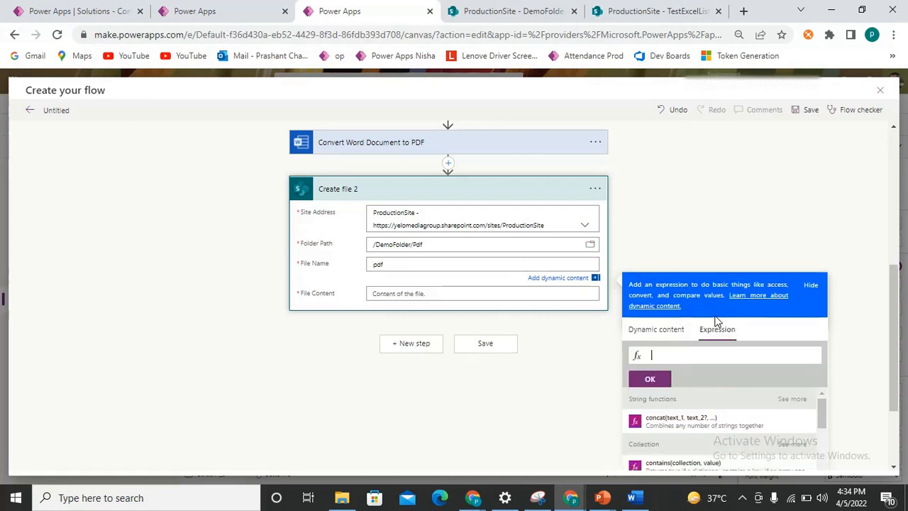
{"action": "type", "text": "utcNow()"}
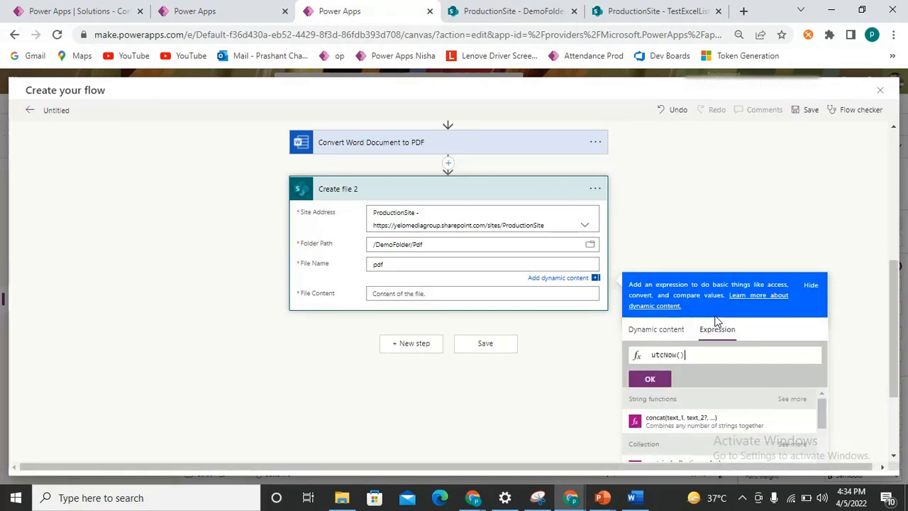
{"action": "left_click", "coordinate": [648, 381]}
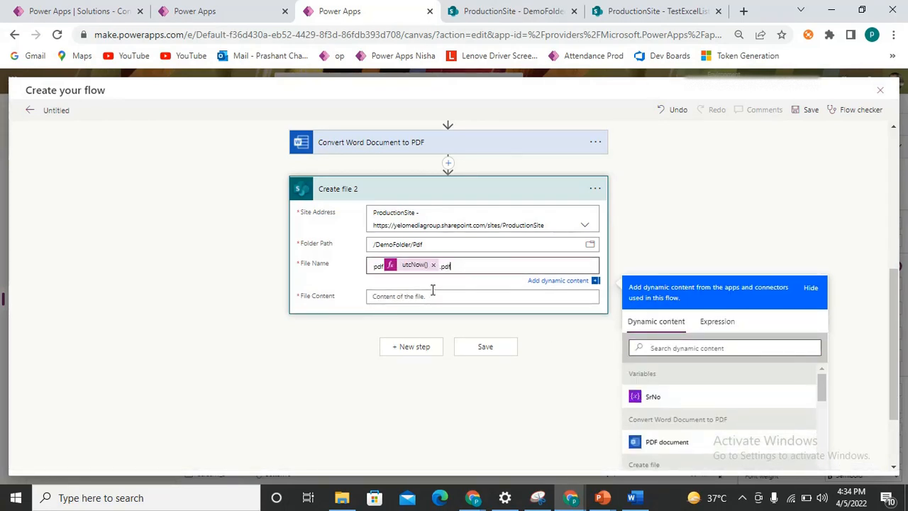
Set Create file 2's file content to the PDF document output of the conversion, and collapse the action.
{"action": "left_click", "coordinate": [429, 295]}
{"action": "scroll", "coordinate": [791, 314], "scroll_direction": "down", "scroll_amount": 3}
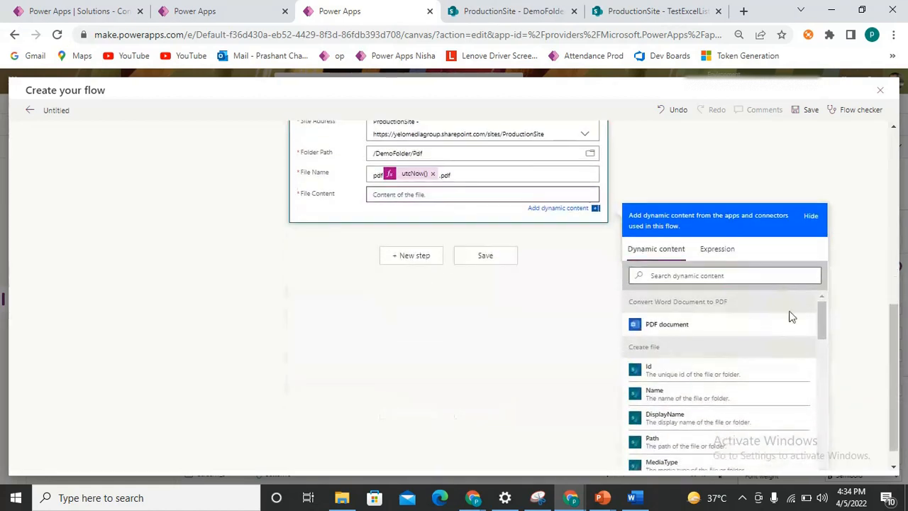
{"action": "left_click", "coordinate": [704, 321]}
{"action": "scroll", "coordinate": [496, 263], "scroll_direction": "up", "scroll_amount": 2}
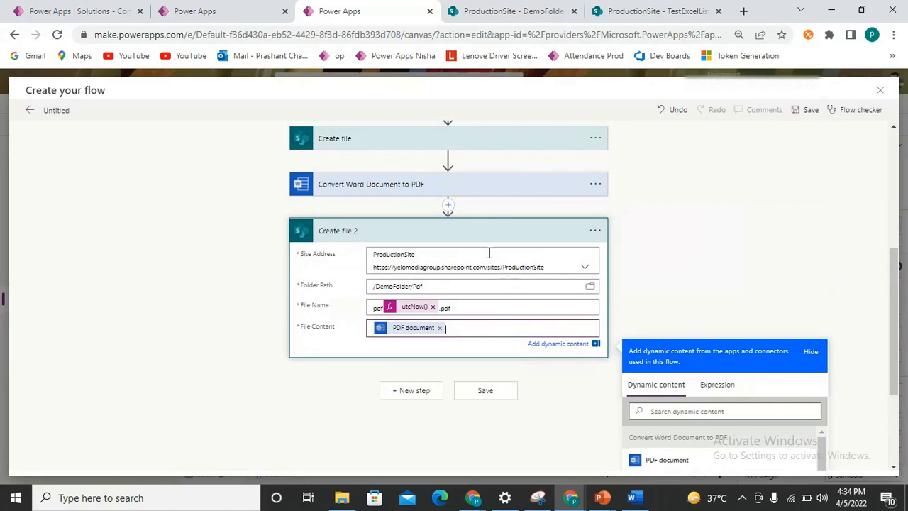
{"action": "left_click", "coordinate": [491, 236]}
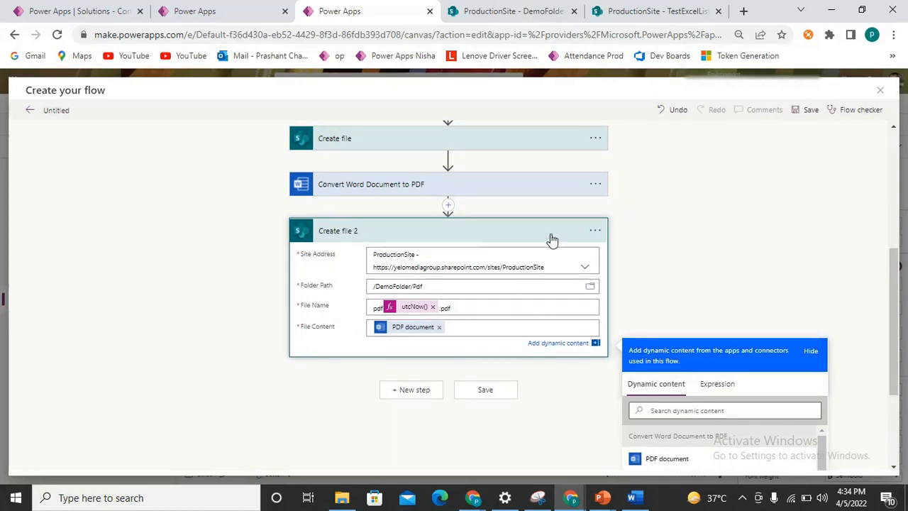
Add the Respond to a PowerApp or flow action after Create file 2, with a text output named response.
{"action": "left_click", "coordinate": [419, 455]}
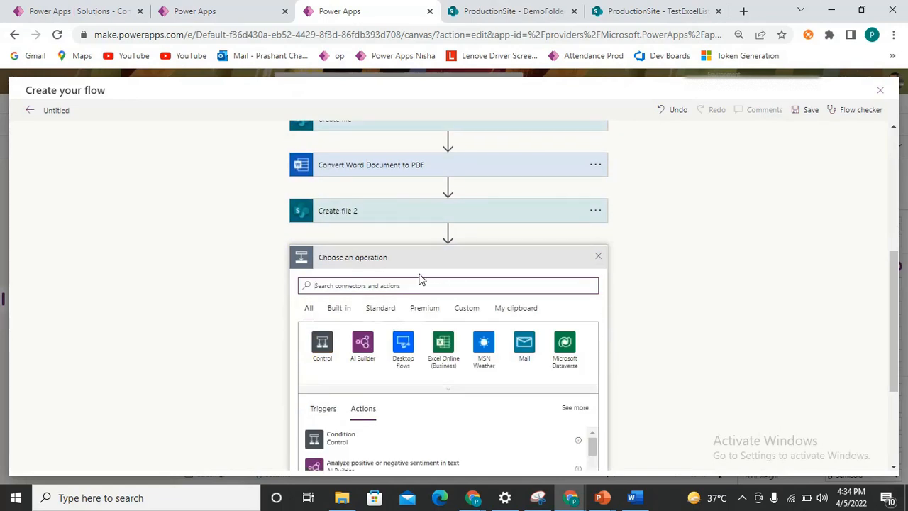
{"action": "type", "text": "respon"}
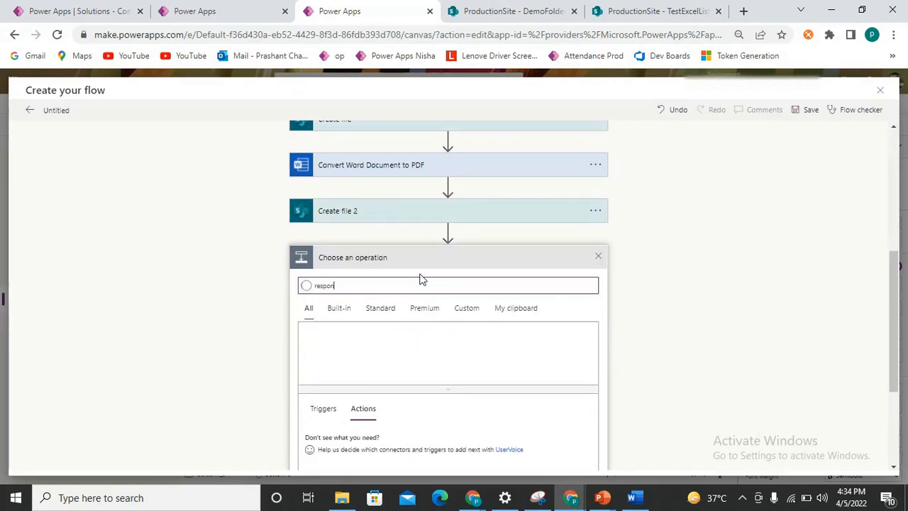
{"action": "left_click", "coordinate": [403, 344]}
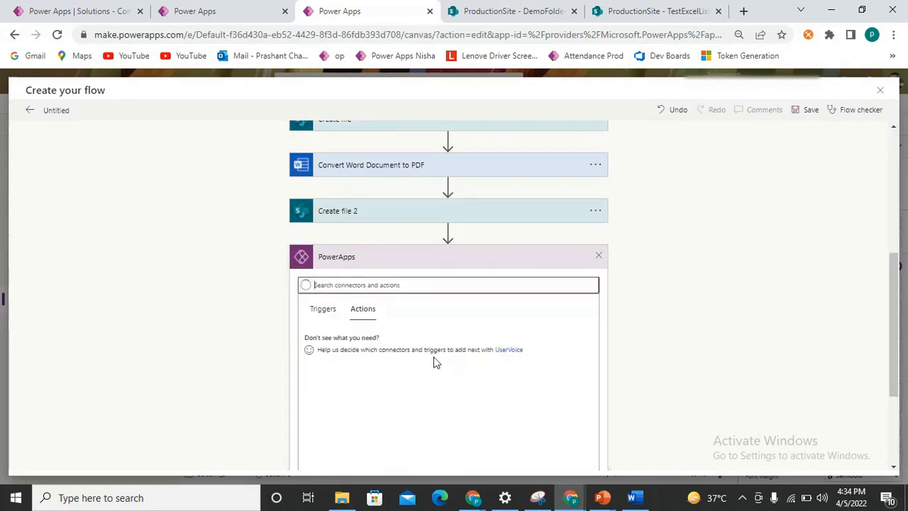
{"action": "left_click", "coordinate": [536, 344]}
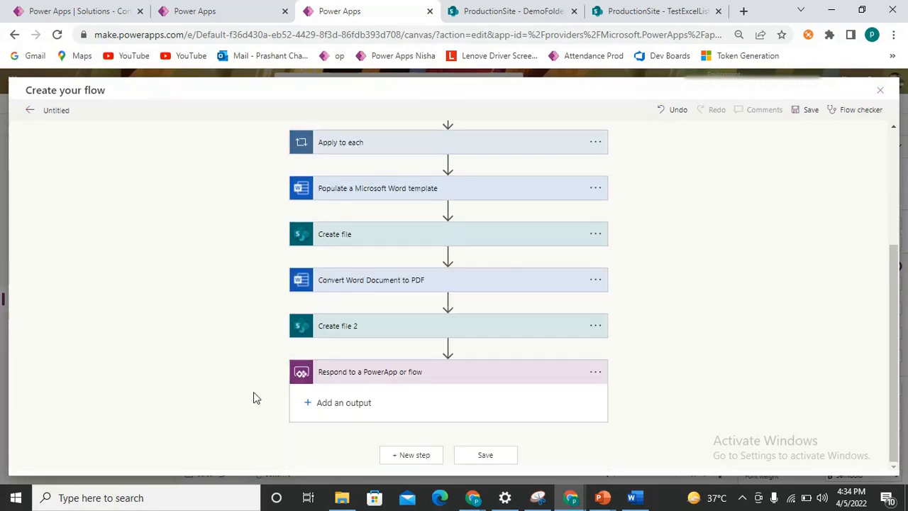
{"action": "left_click", "coordinate": [344, 400]}
{"action": "left_click", "coordinate": [308, 420]}
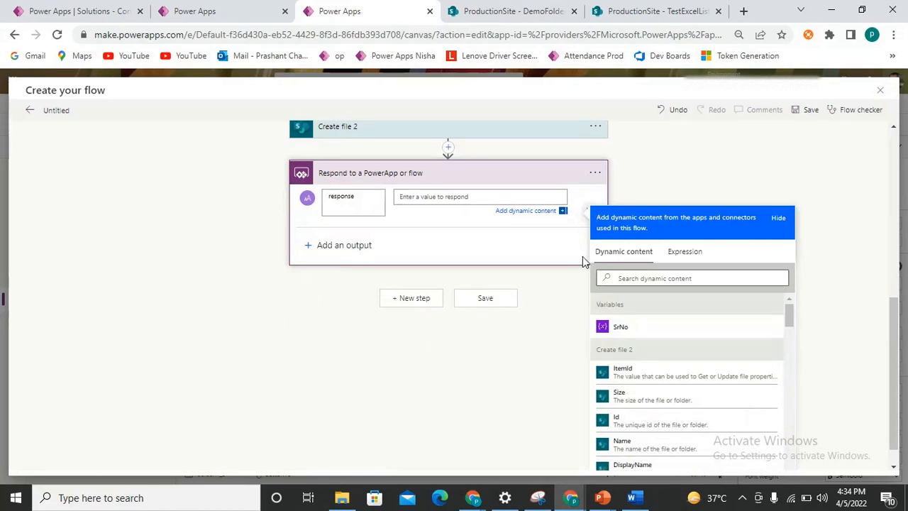
{"action": "left_click", "coordinate": [529, 9]}
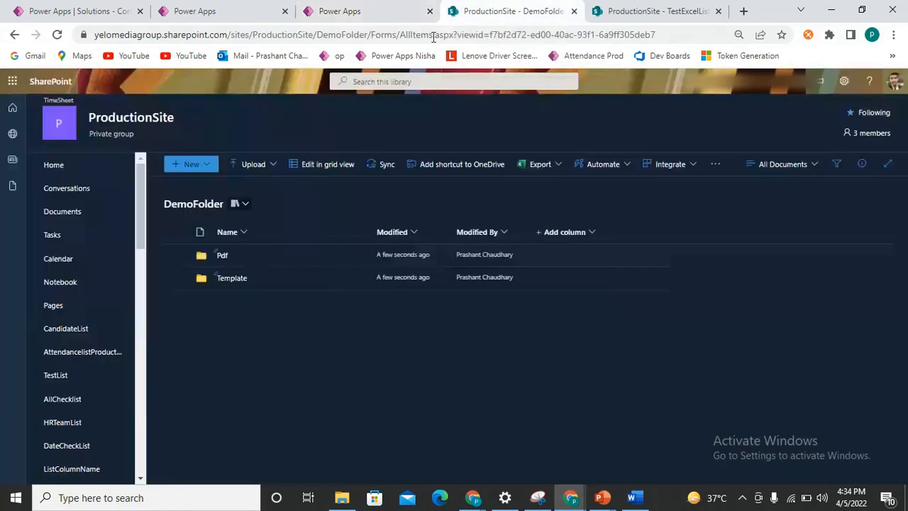
{"action": "left_click", "coordinate": [325, 35]}
{"action": "left_click", "coordinate": [312, 37]}
{"action": "left_click_drag", "start_coordinate": [345, 36], "coordinate": [49, 8]}
{"action": "key", "text": "ctrl+c"}
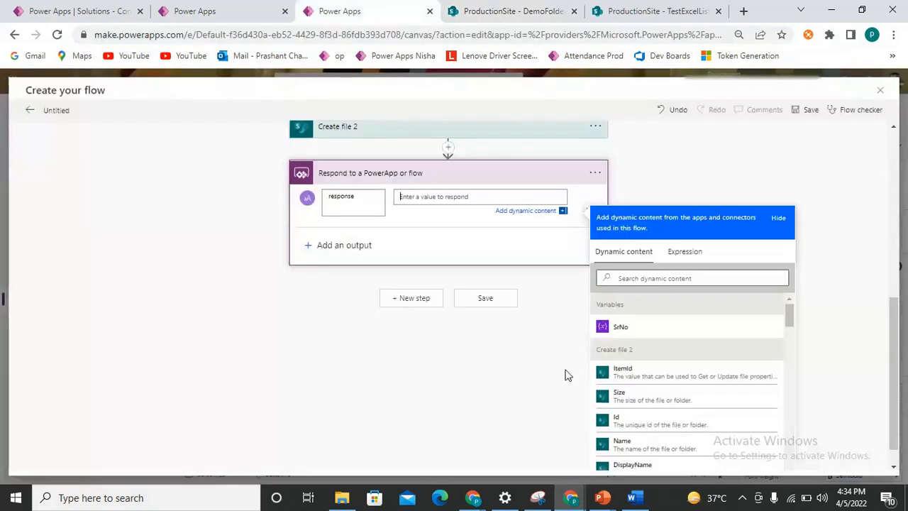
{"action": "left_click", "coordinate": [383, 11]}
{"action": "key", "text": "ctrl+v"}
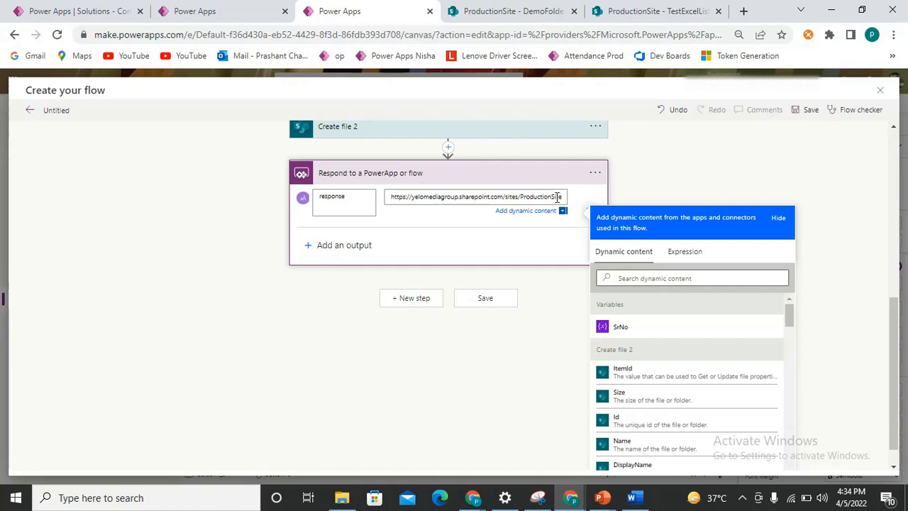
Append the Path output of Create file 2 to the site URL in the response output's value.
{"action": "left_click", "coordinate": [687, 276]}
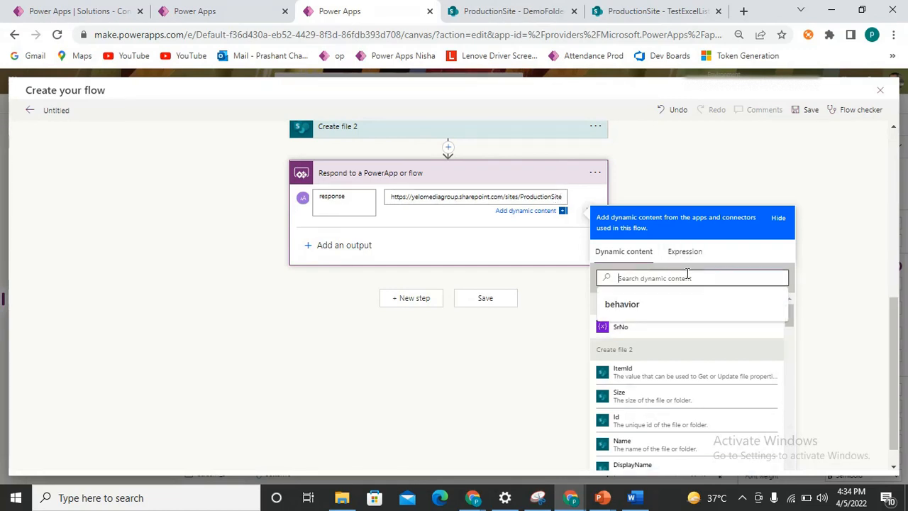
{"action": "type", "text": "path"}
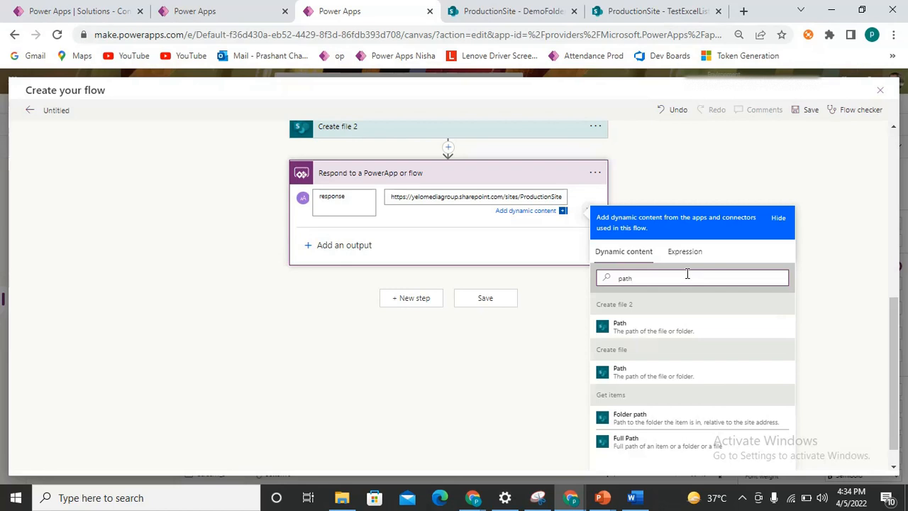
{"action": "left_click", "coordinate": [623, 329]}
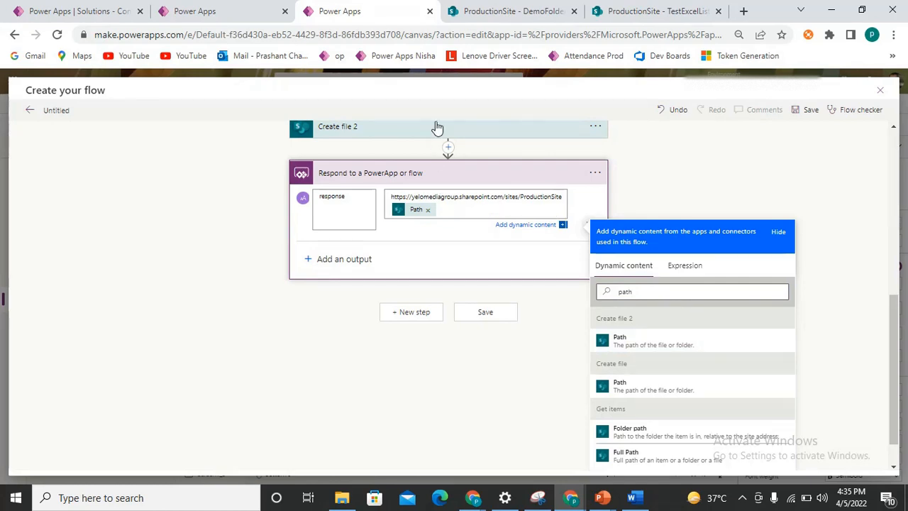
Name the untitled flow Download PDF and save it to the app.
{"action": "scroll", "coordinate": [496, 192], "scroll_direction": "up", "scroll_amount": 2}
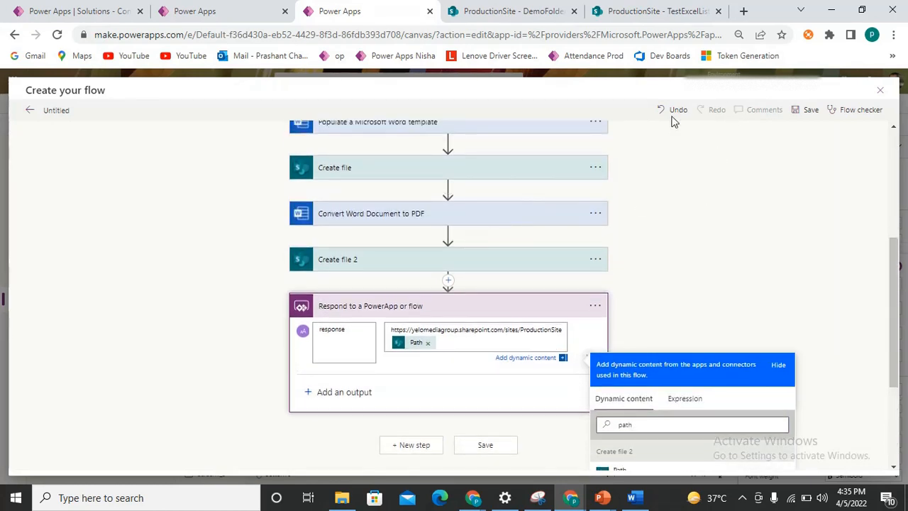
{"action": "scroll", "coordinate": [493, 222], "scroll_direction": "up", "scroll_amount": 1}
{"action": "scroll", "coordinate": [280, 173], "scroll_direction": "up", "scroll_amount": 3}
{"action": "left_click", "coordinate": [71, 115]}
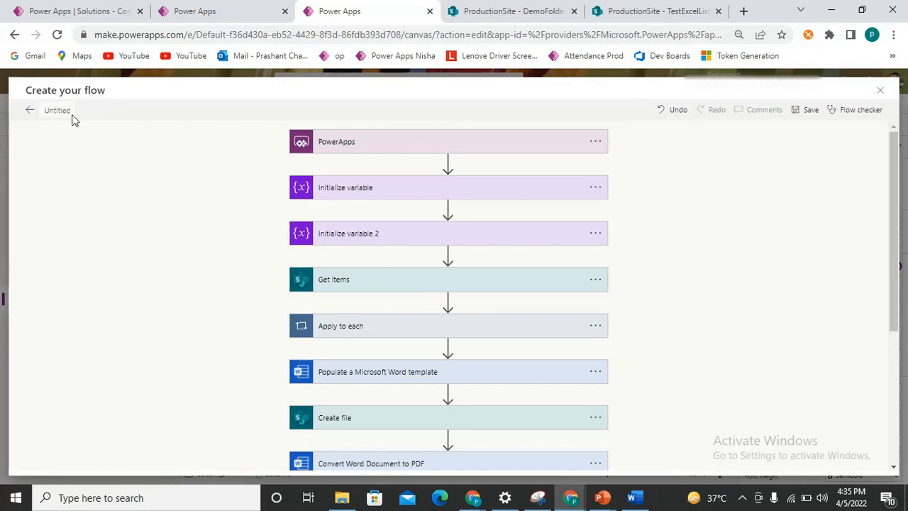
{"action": "key", "text": "BackSpace"}
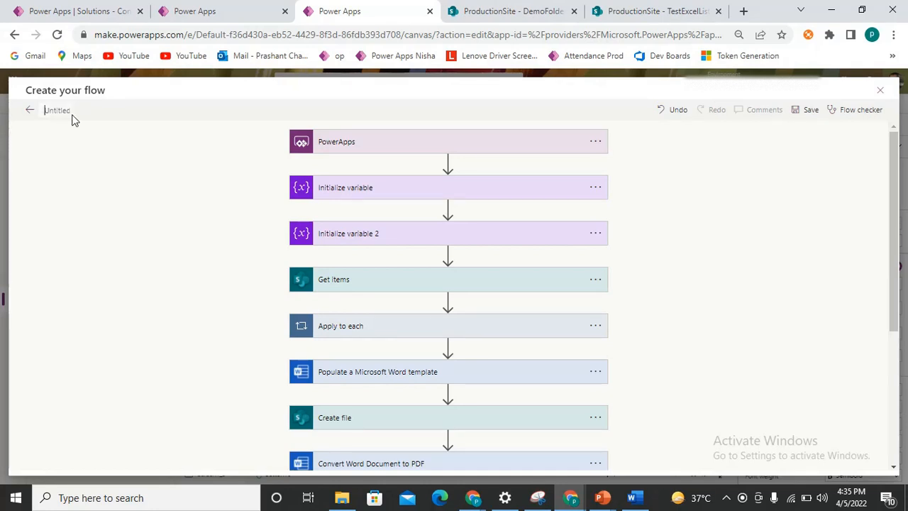
{"action": "type", "text": "Download PDF"}
{"action": "left_click", "coordinate": [816, 114]}
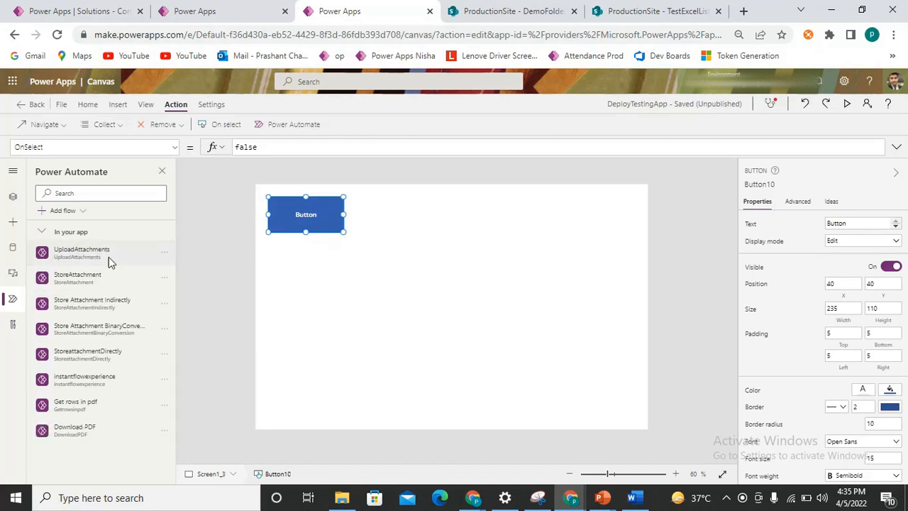
Replace the button's OnSelect formula with Launch(DownloadPDF.Run().response).
{"action": "double_click", "coordinate": [263, 147]}
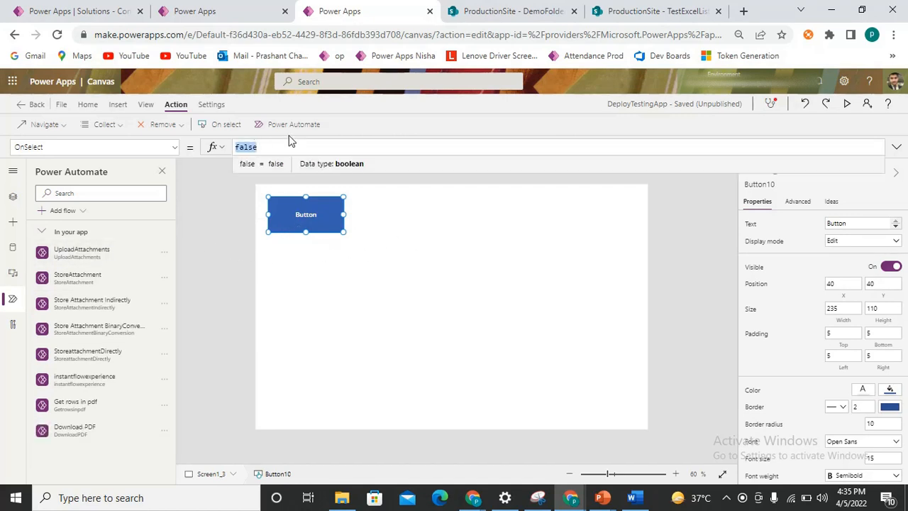
{"action": "type", "text": "Launch("}
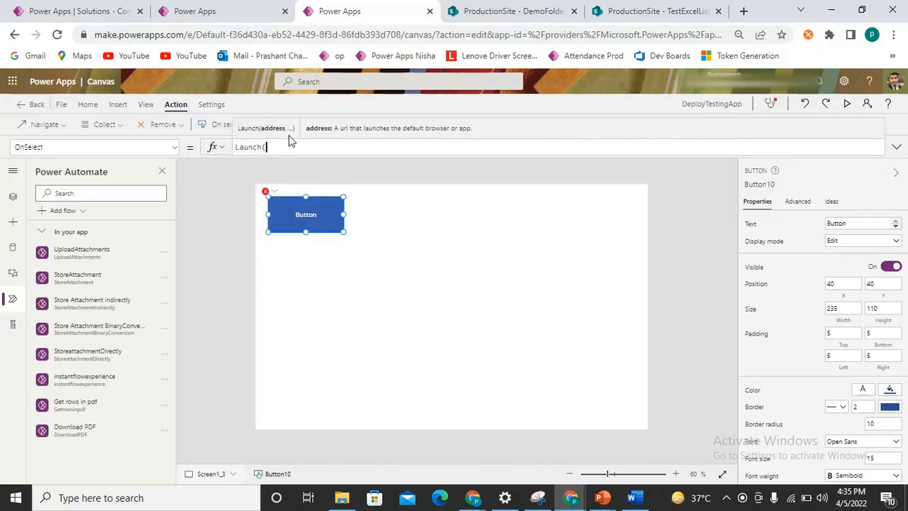
{"action": "type", "text": "dow"}
{"action": "key", "text": "Down"}
{"action": "key", "text": "Down"}
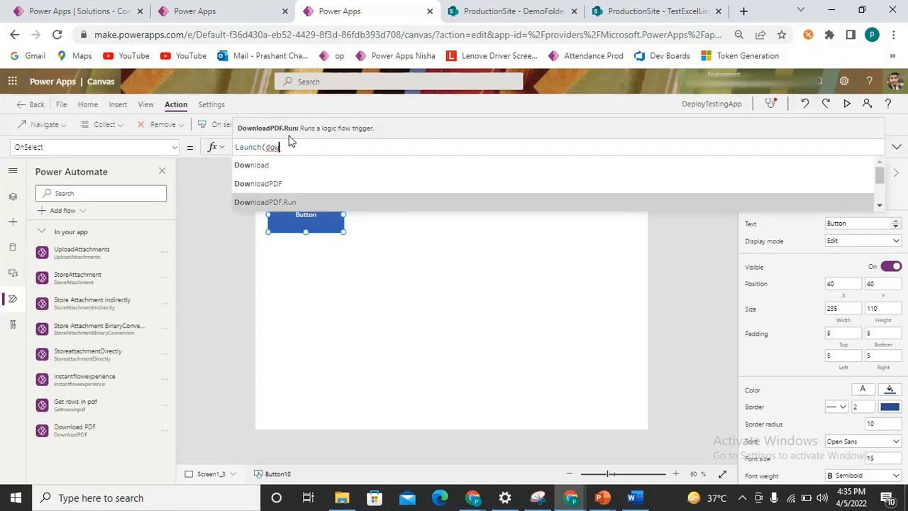
{"action": "key", "text": "Tab"}
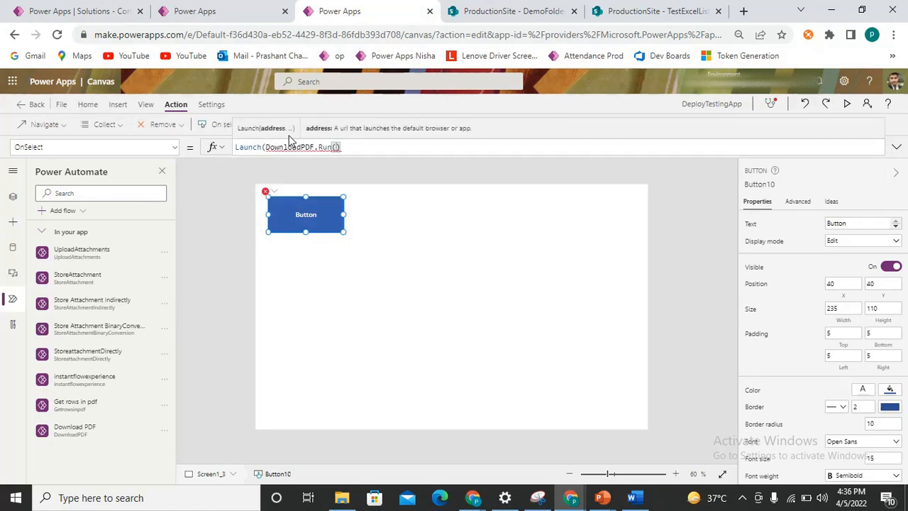
{"action": "type", "text": "."}
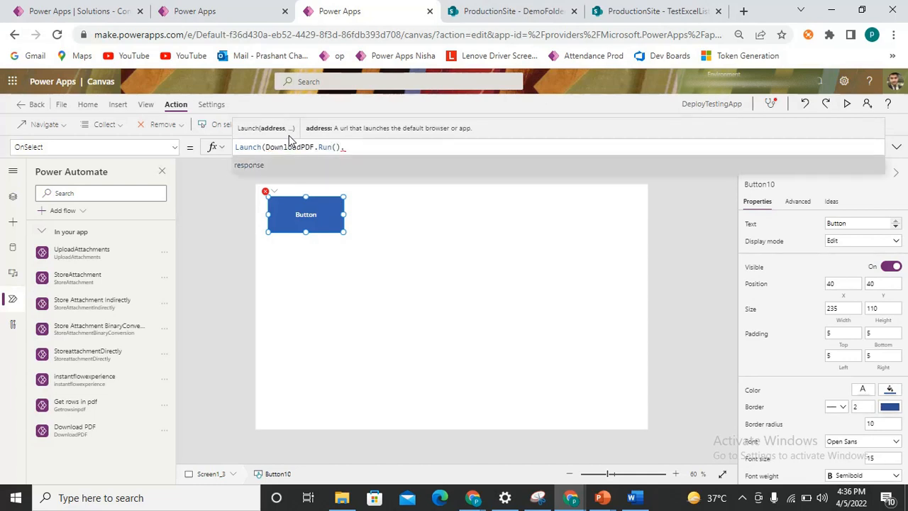
{"action": "key", "text": "Tab"}
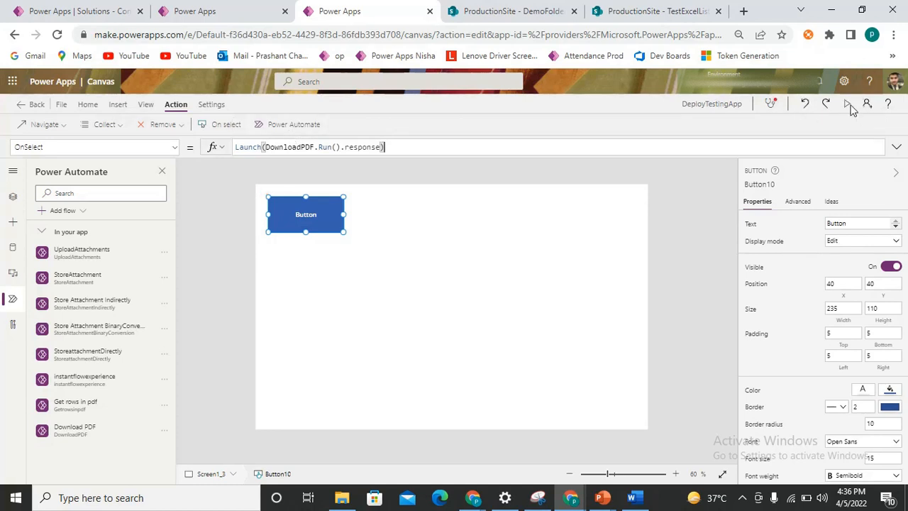
Preview the app and run the button to generate the PDF and open it in the browser.
{"action": "left_click", "coordinate": [849, 105]}
{"action": "left_click", "coordinate": [257, 146]}
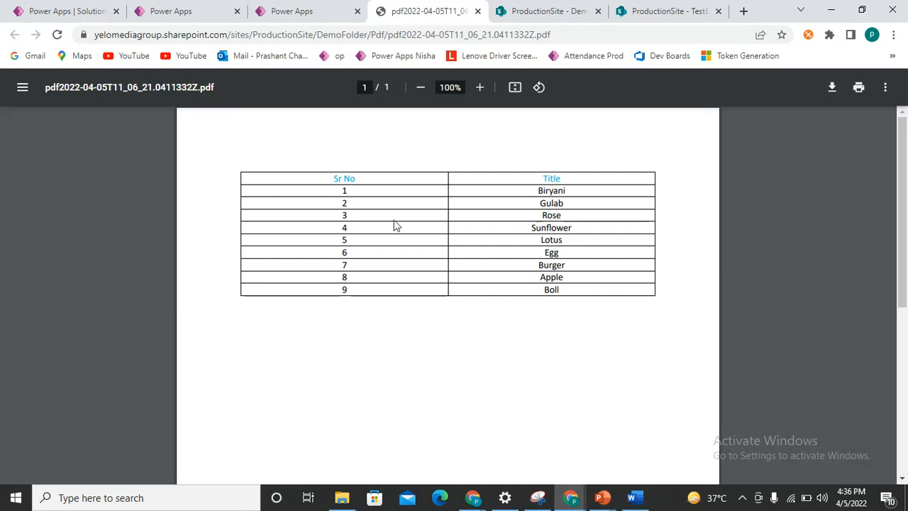
{"action": "key", "text": "alt+Tab"}
{"action": "key", "text": "alt+Tab"}
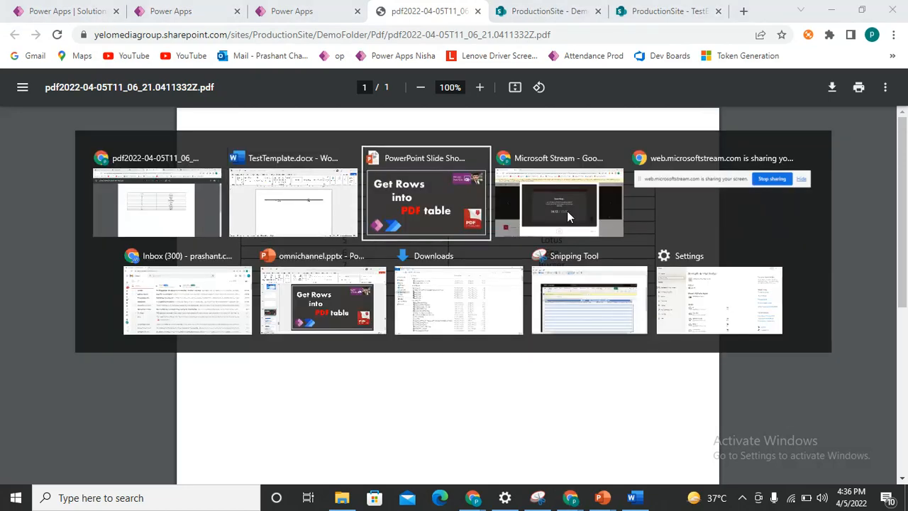